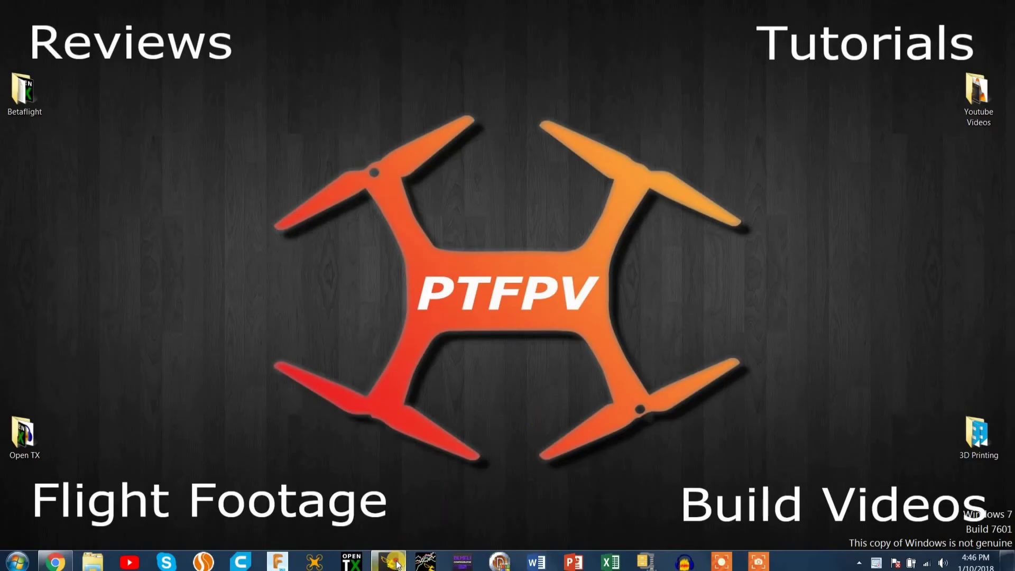
# Open Betaflight Configurator and run the version command in the CLI to check the board's firmware target.
pyautogui.click(397, 561)
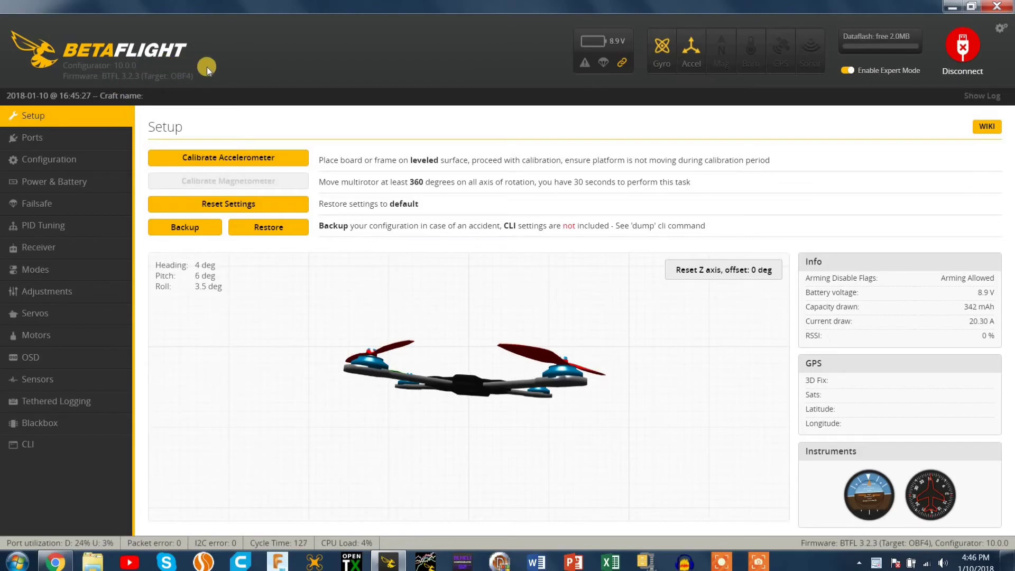
pyautogui.click(95, 449)
pyautogui.click(257, 477)
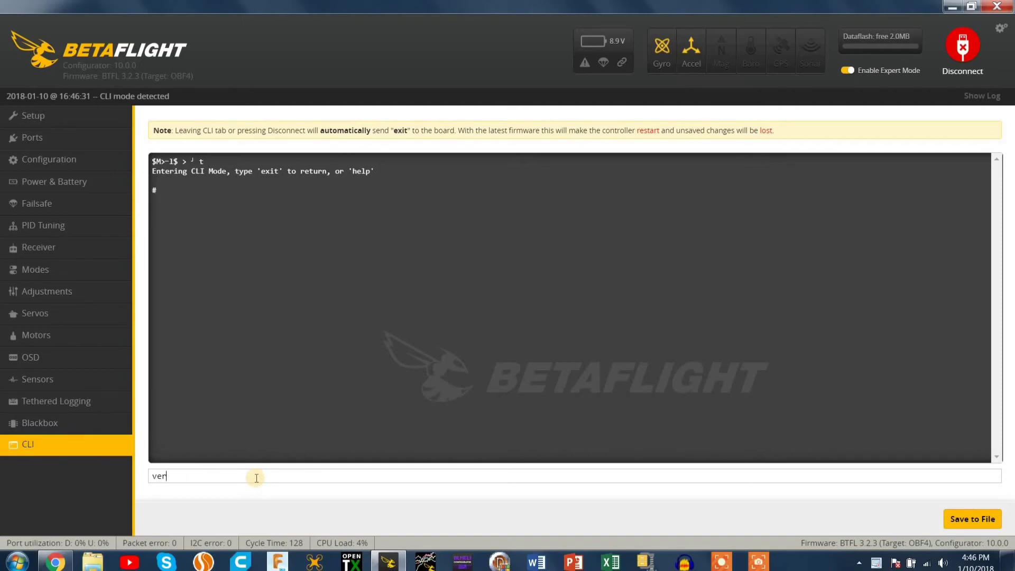
pyautogui.press('Return')
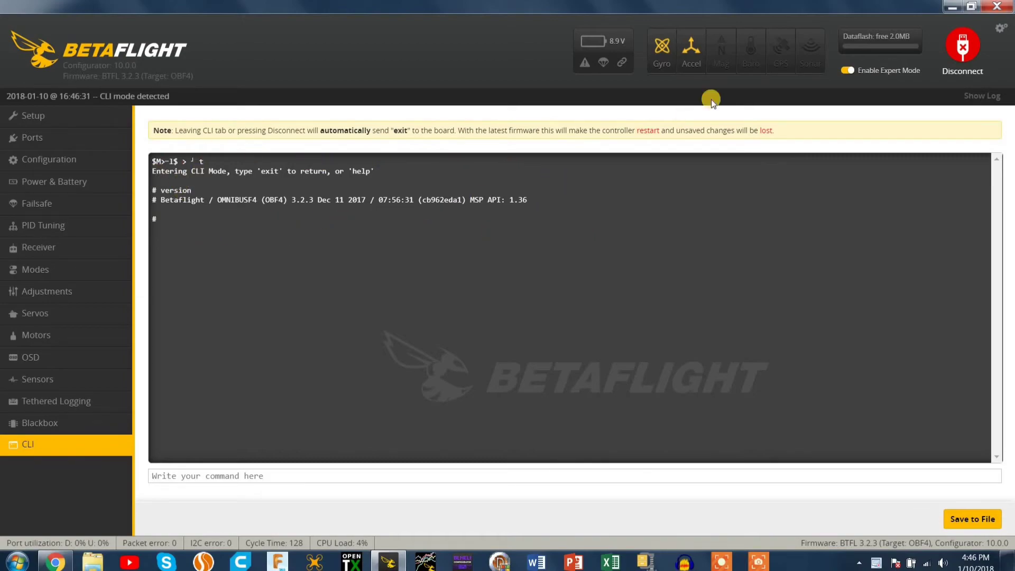
pyautogui.click(966, 44)
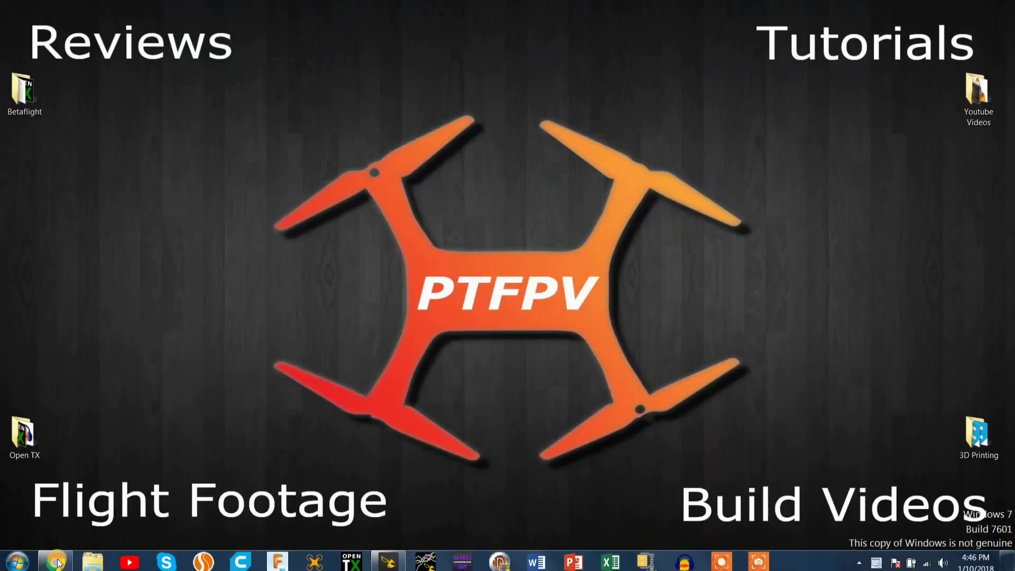
# In Chrome, search for "kalman filter betaflight 3.3" and open the RC Groups thread on testing the Fast Kalman filter on Betaflight.
pyautogui.click(55, 562)
pyautogui.click(403, 31)
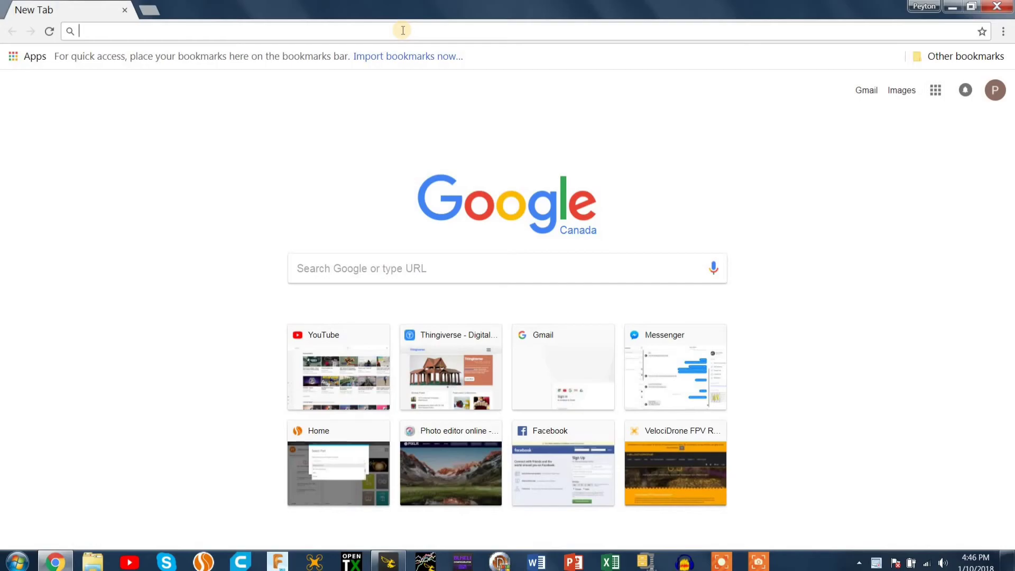
pyautogui.write('kal')
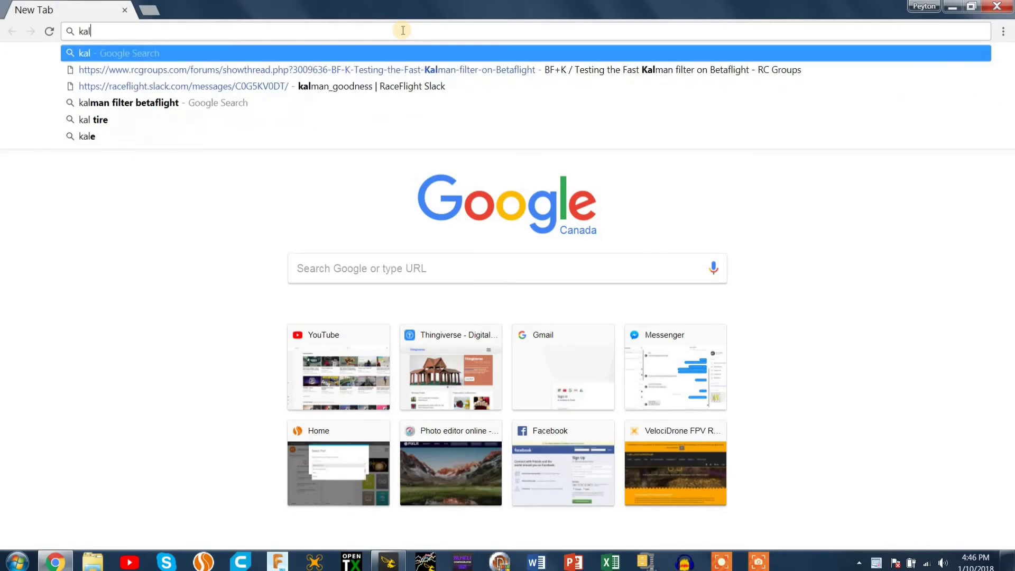
pyautogui.write('man fi')
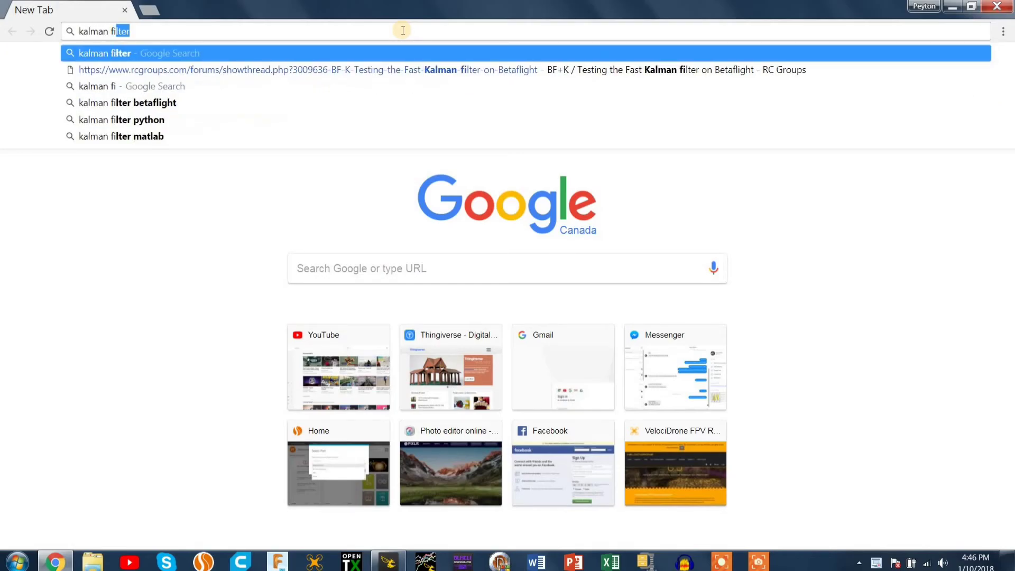
pyautogui.write('lter betaflight')
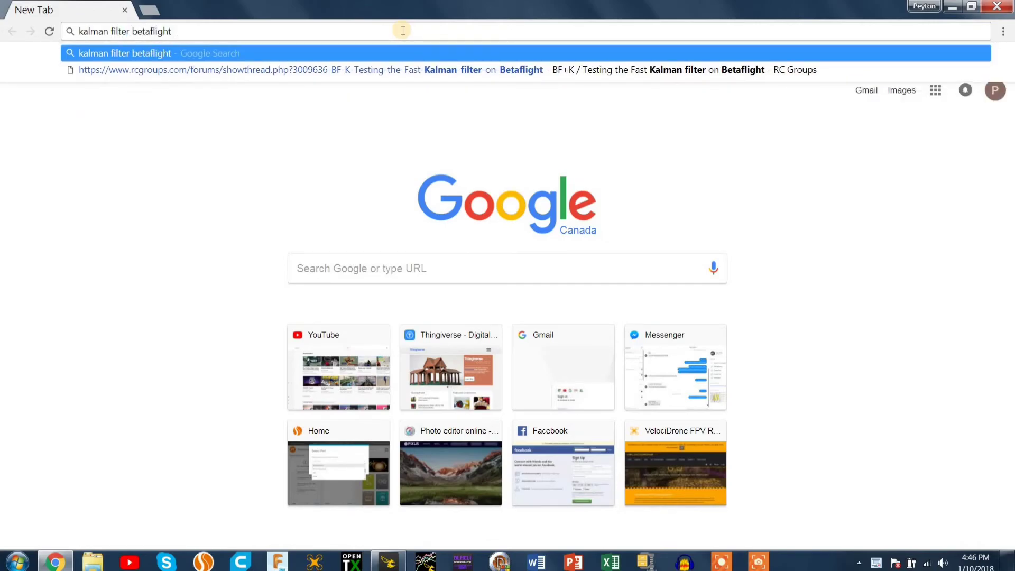
pyautogui.write(' 3.3')
pyautogui.press('Return')
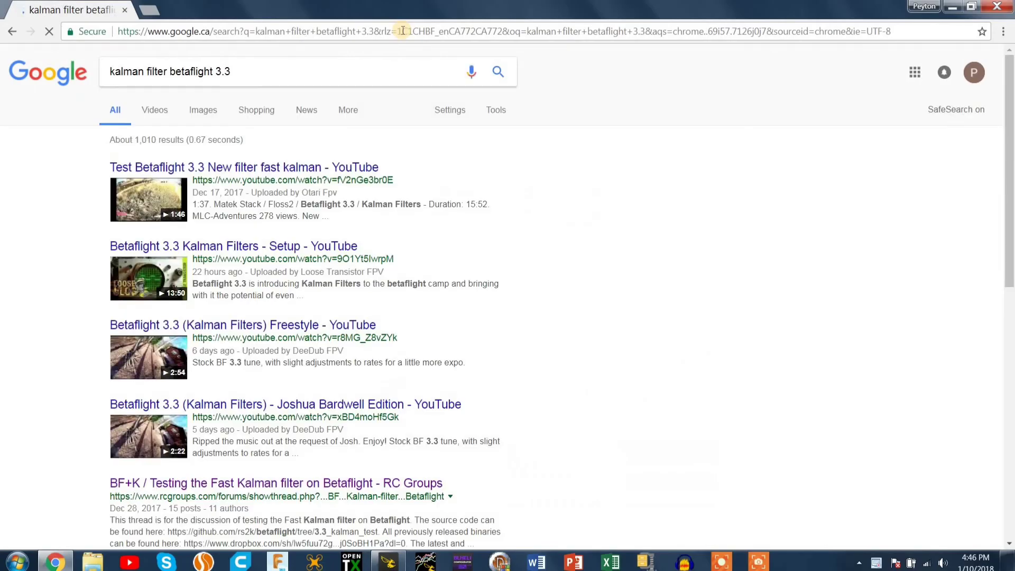
pyautogui.scroll(-3, 439, 266)
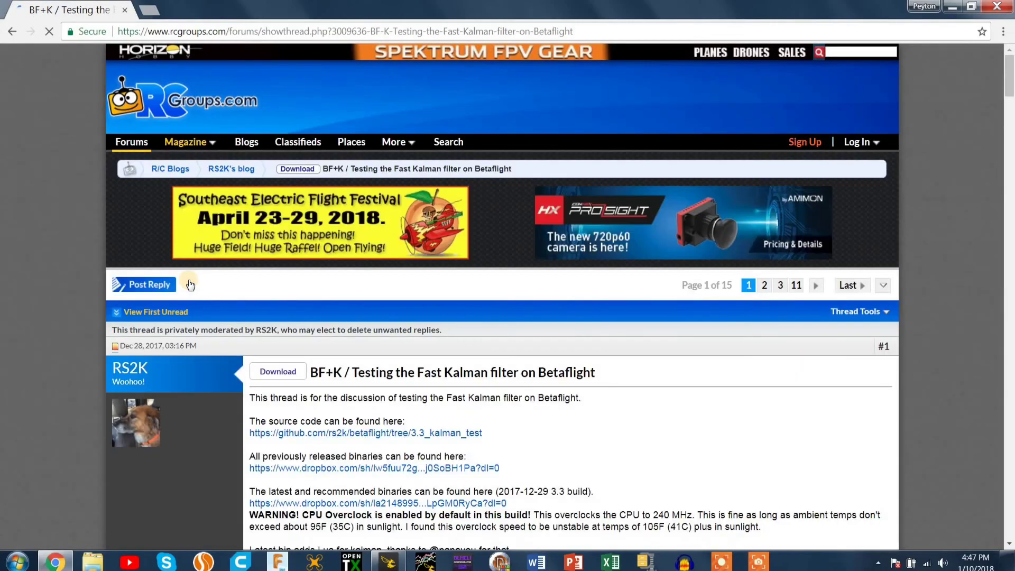
pyautogui.scroll(-4, 323, 286)
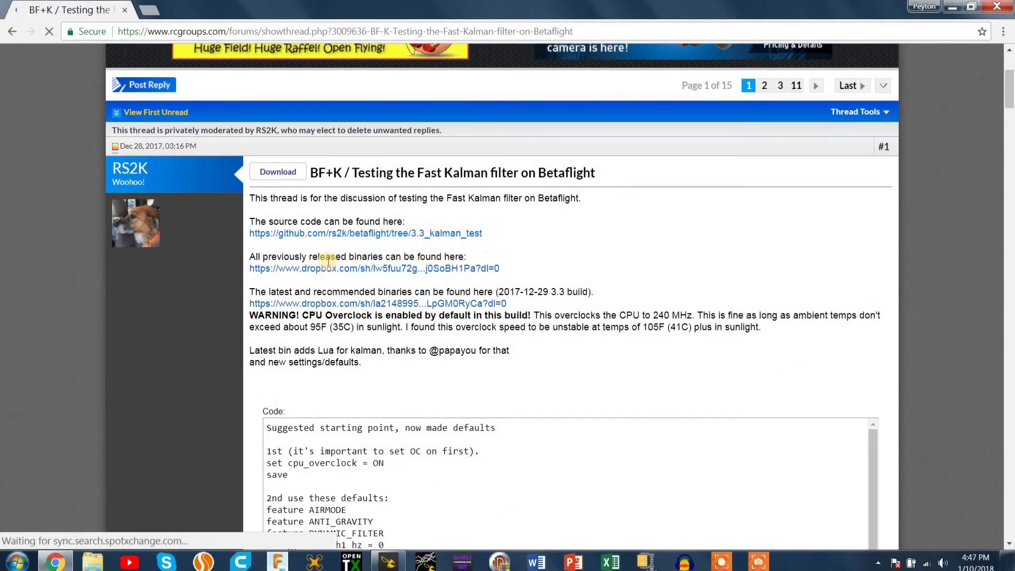
# Look over the thread's linked 3.3_kalman_test source page on GitHub, then open the Dropbox folder with the latest recommended binaries instead.
pyautogui.click(381, 232)
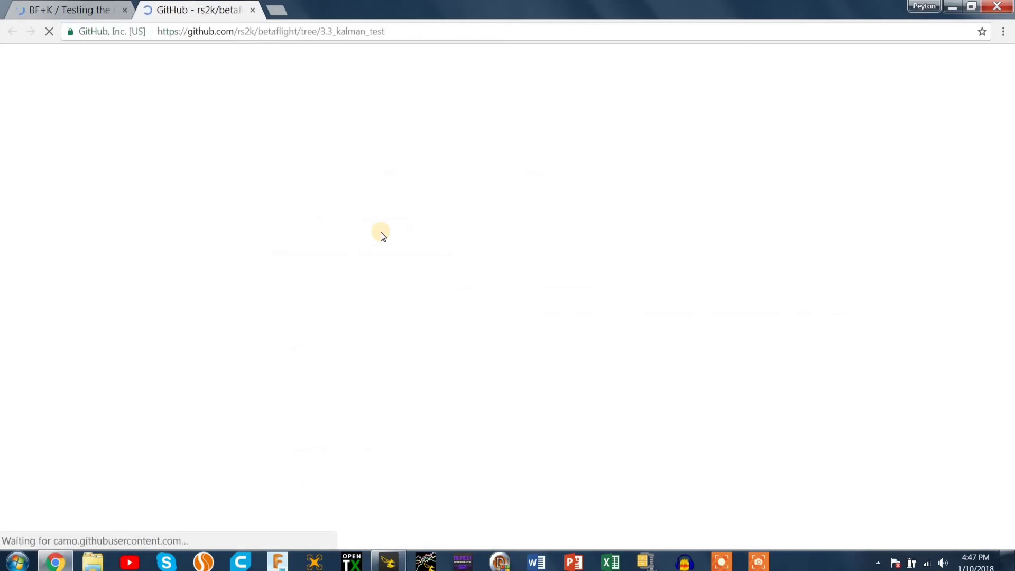
pyautogui.scroll(-20, 379, 253)
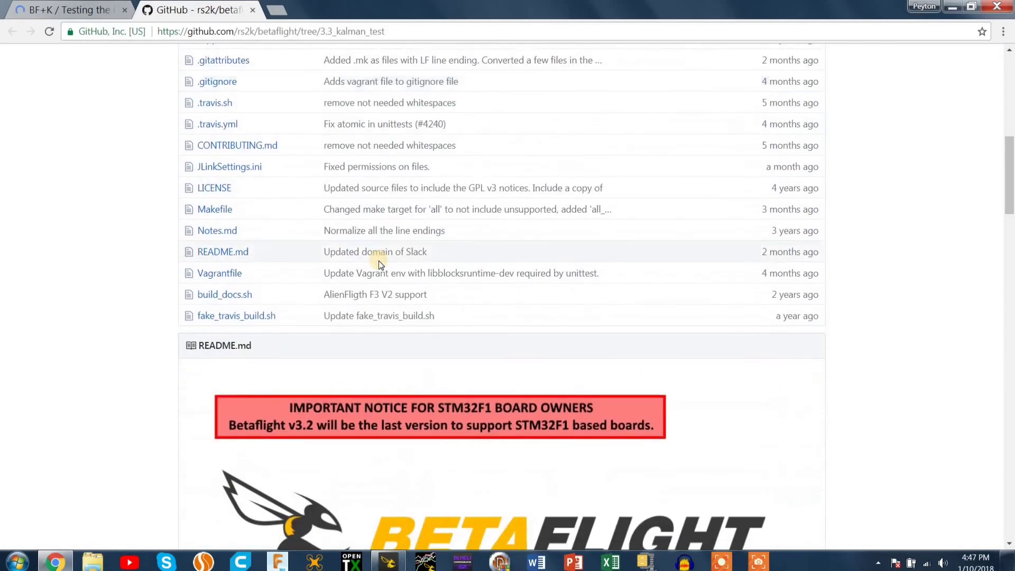
pyautogui.scroll(-5, 377, 263)
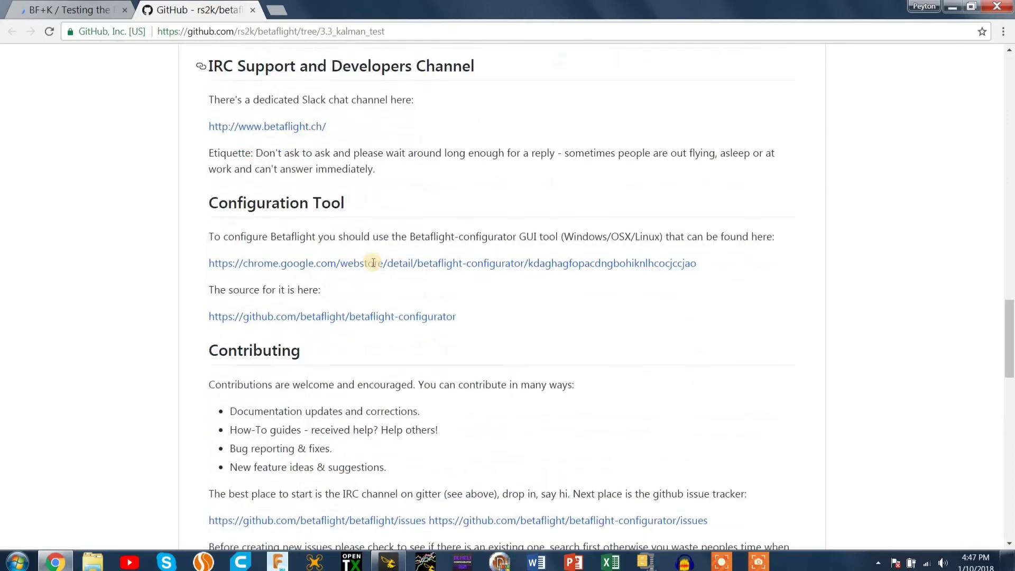
pyautogui.scroll(19, 290, 68)
pyautogui.click(252, 11)
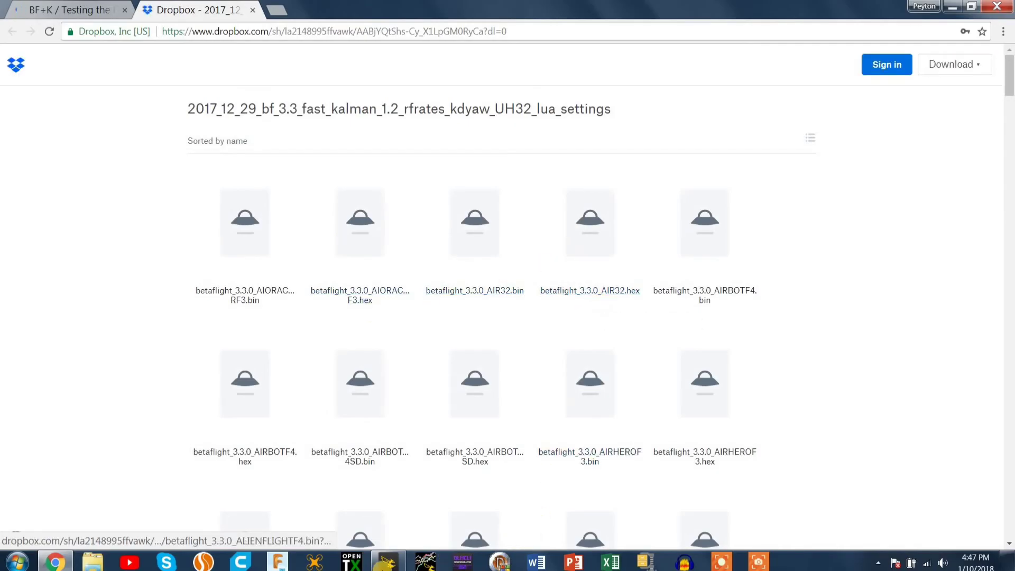
# Switch back to Betaflight Configurator and run version in the CLI to read the board's target name.
pyautogui.hotkey('alt', 'Tab')
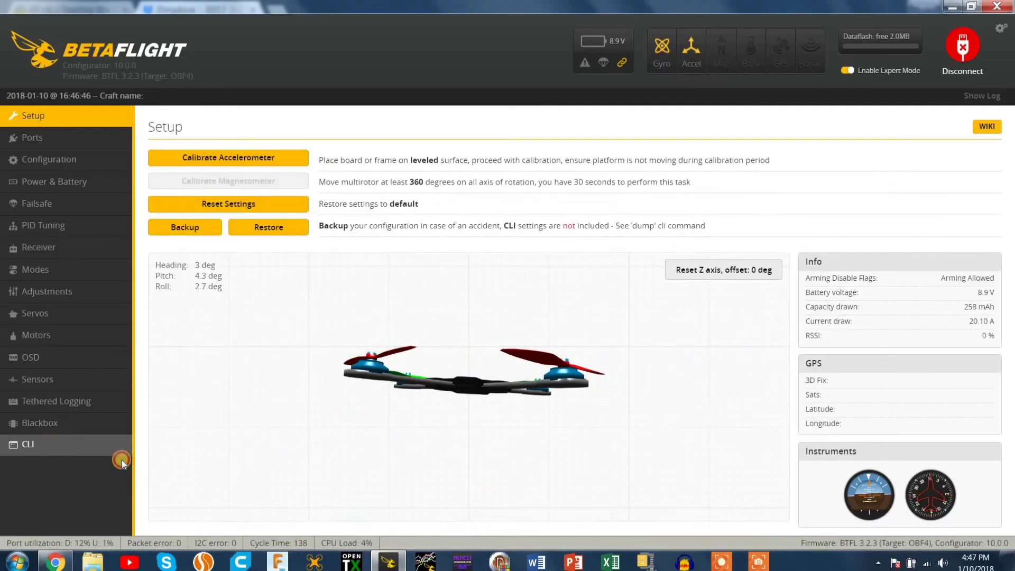
pyautogui.click(106, 444)
pyautogui.write('ver')
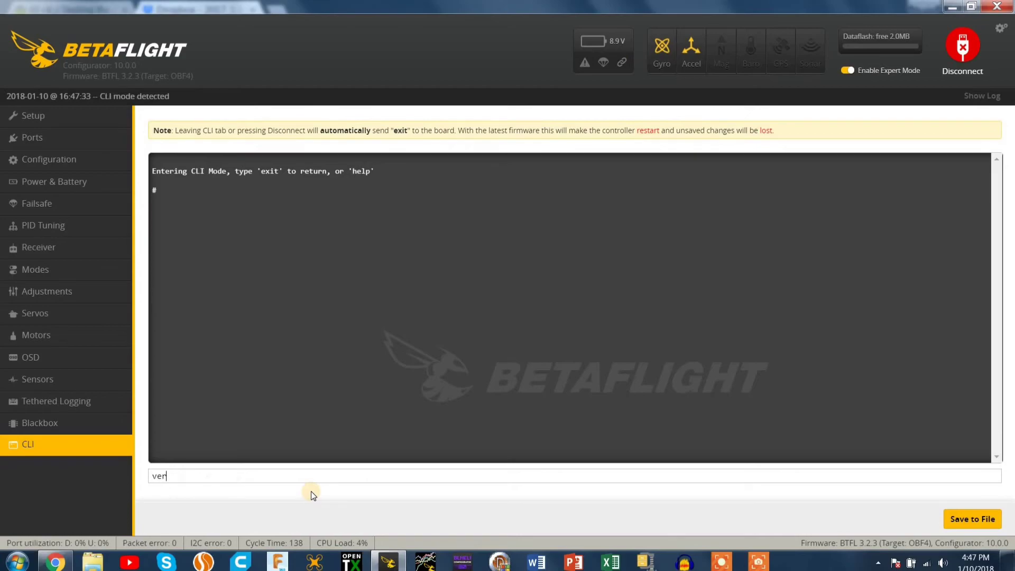
pyautogui.write('sion')
pyautogui.press('Return')
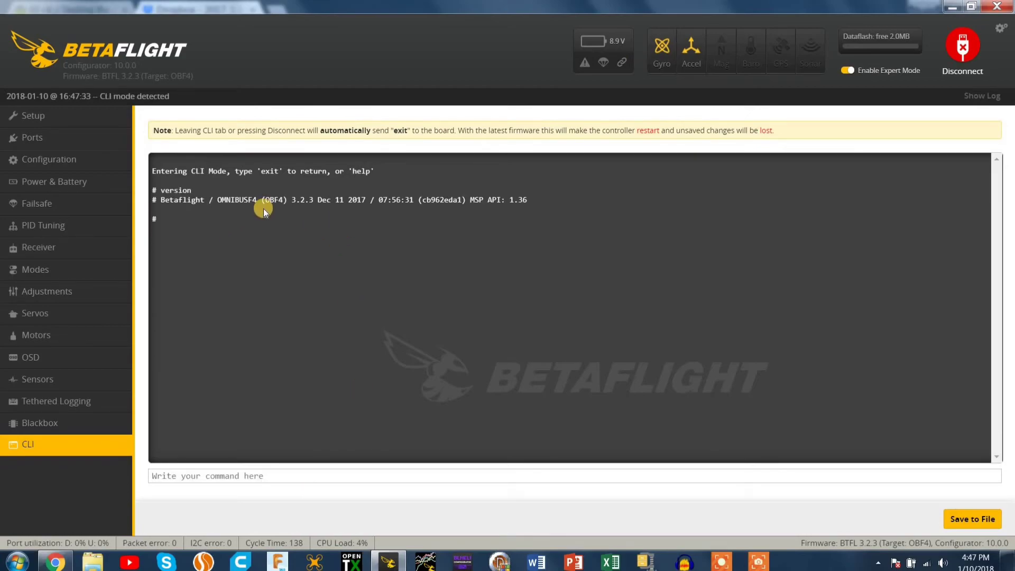
# Find betaflight_3.3.0_OMNIBUSF4.hex in the Dropbox folder in Chrome and download it directly.
pyautogui.hotkey('alt', 'Tab')
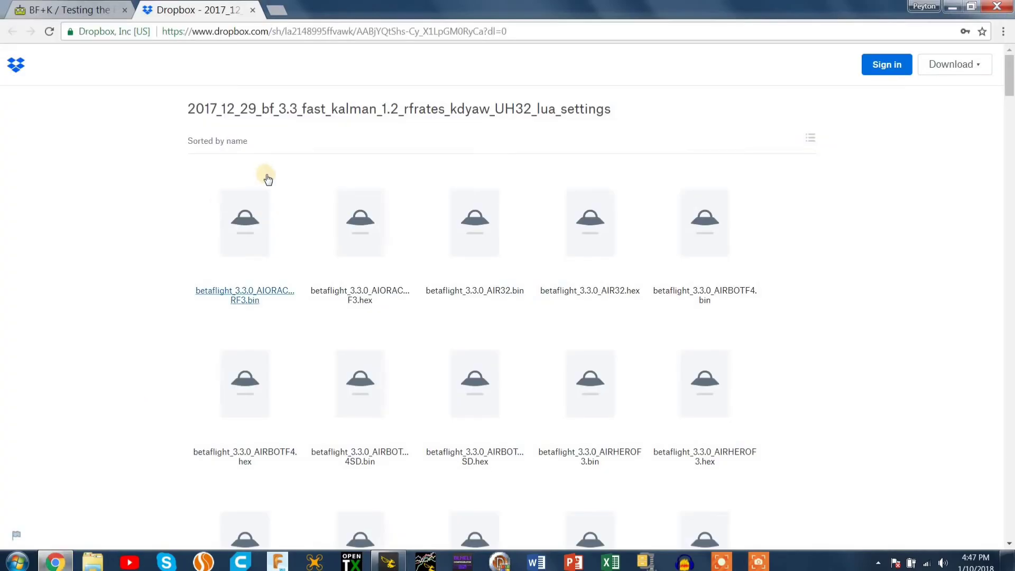
pyautogui.scroll(-4, 283, 299)
pyautogui.scroll(-3, 370, 396)
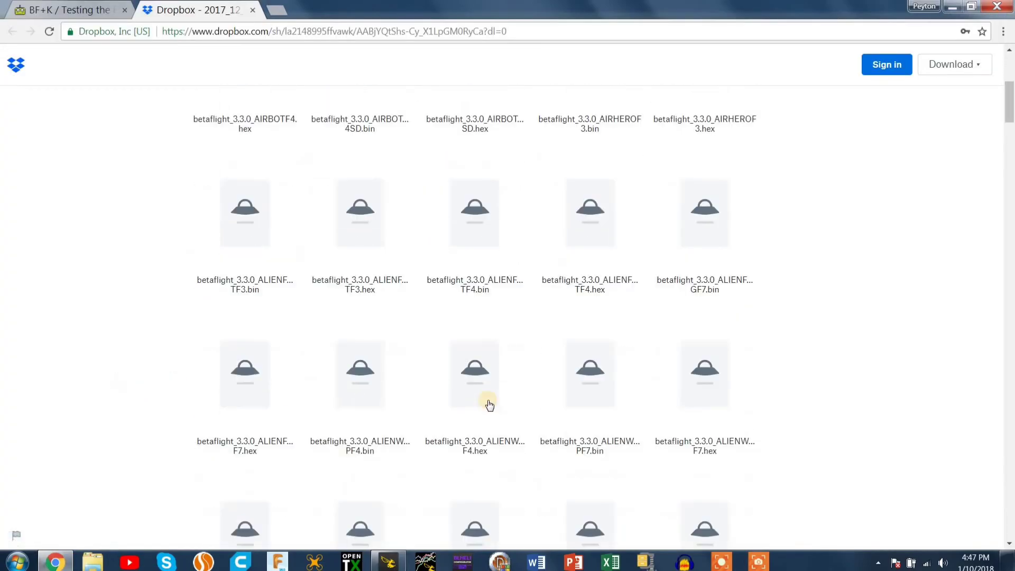
pyautogui.scroll(-2, 848, 365)
pyautogui.scroll(-13, 848, 366)
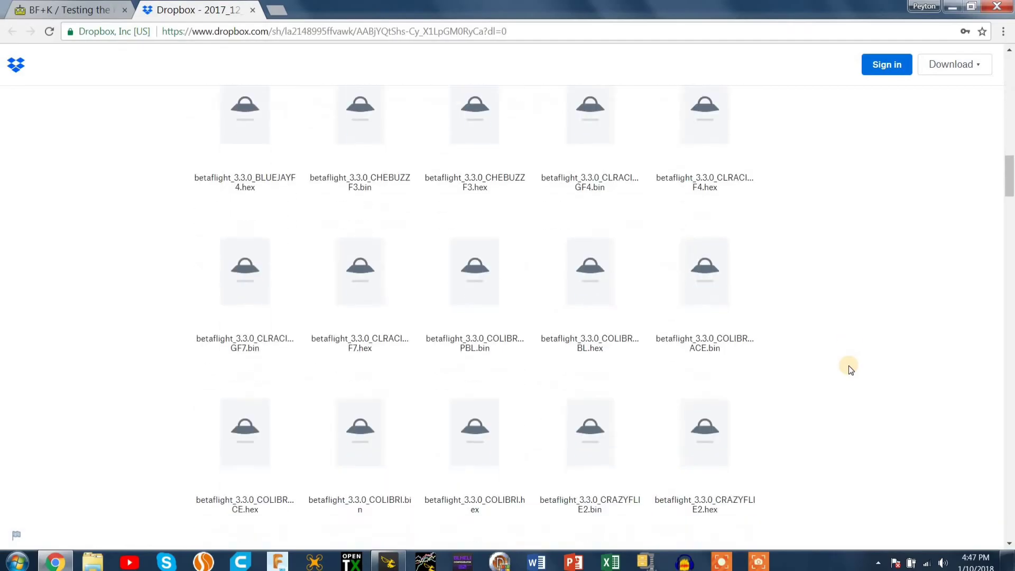
pyautogui.scroll(-20, 814, 305)
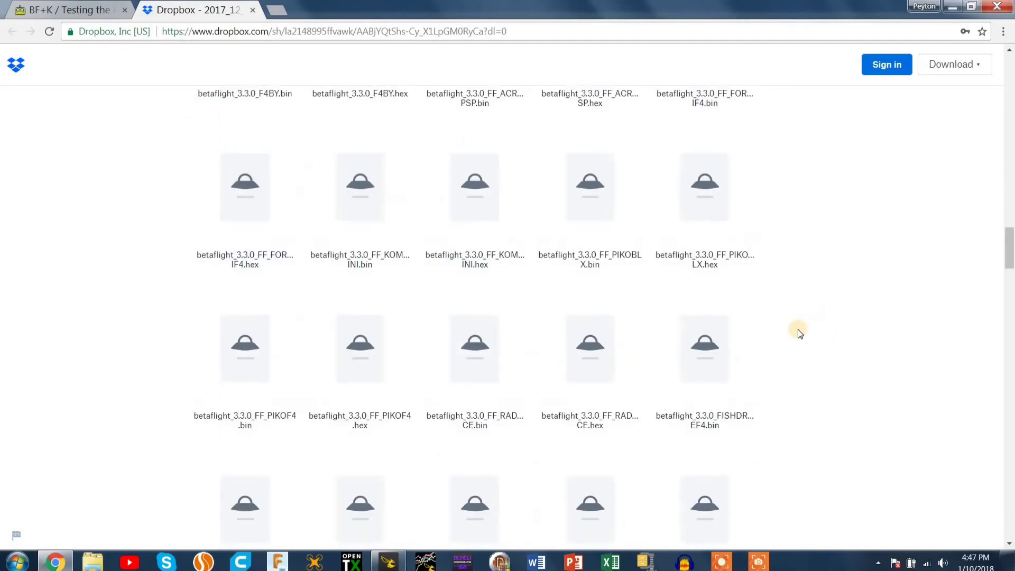
pyautogui.scroll(-15, 737, 373)
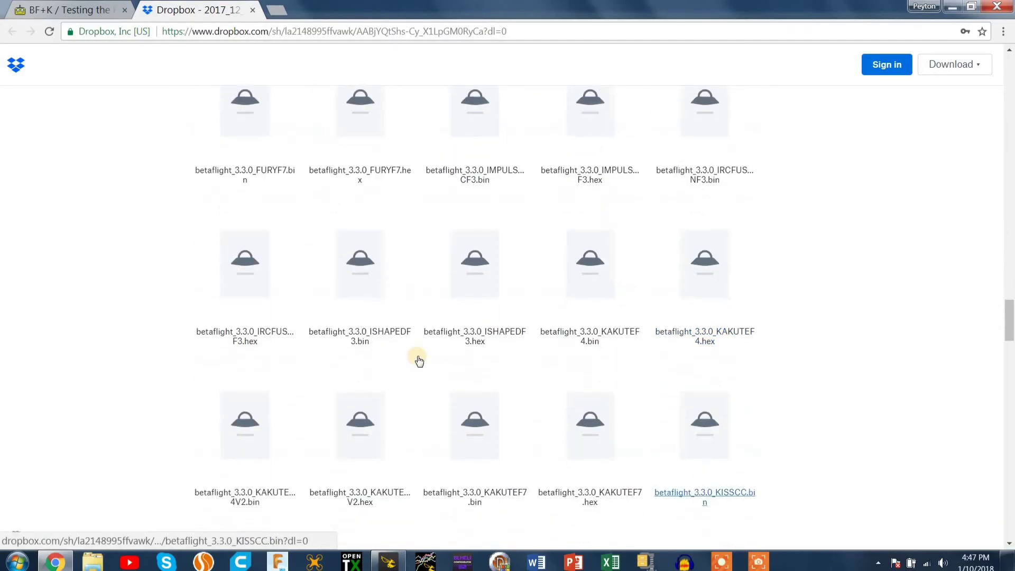
pyautogui.scroll(-10, 369, 354)
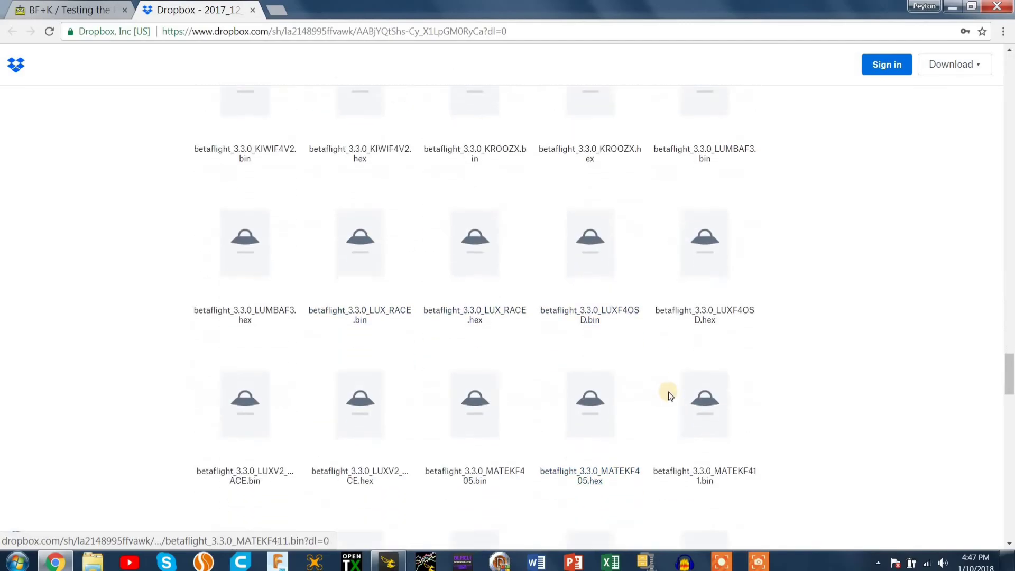
pyautogui.scroll(-9, 648, 402)
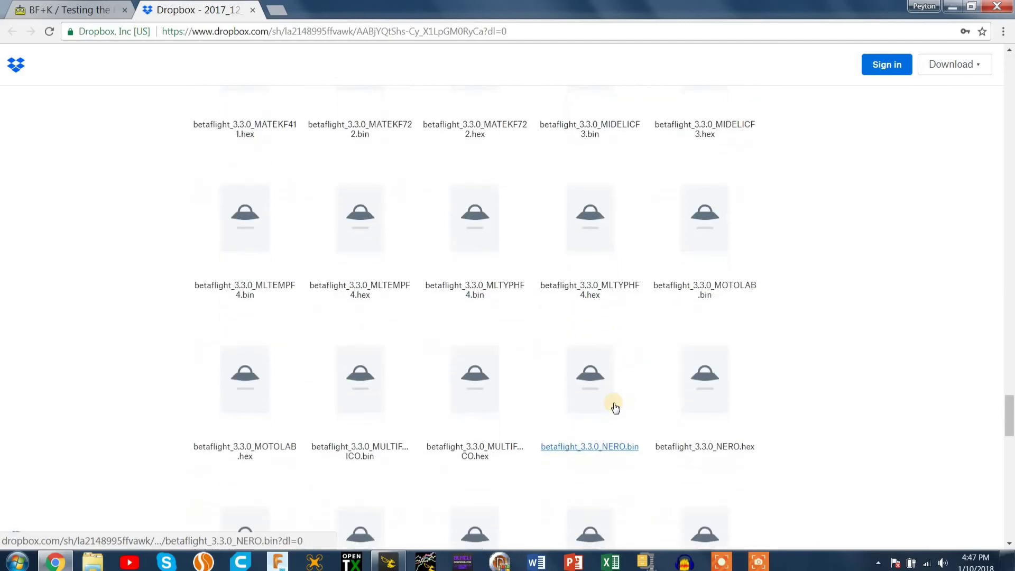
pyautogui.scroll(-5, 613, 410)
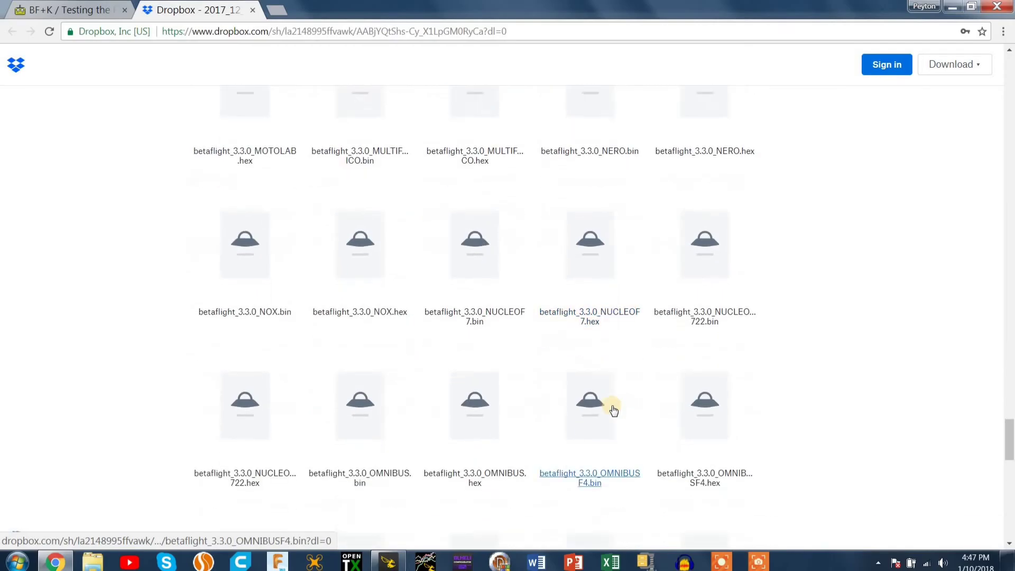
pyautogui.scroll(-4, 613, 410)
pyautogui.scroll(1, 401, 272)
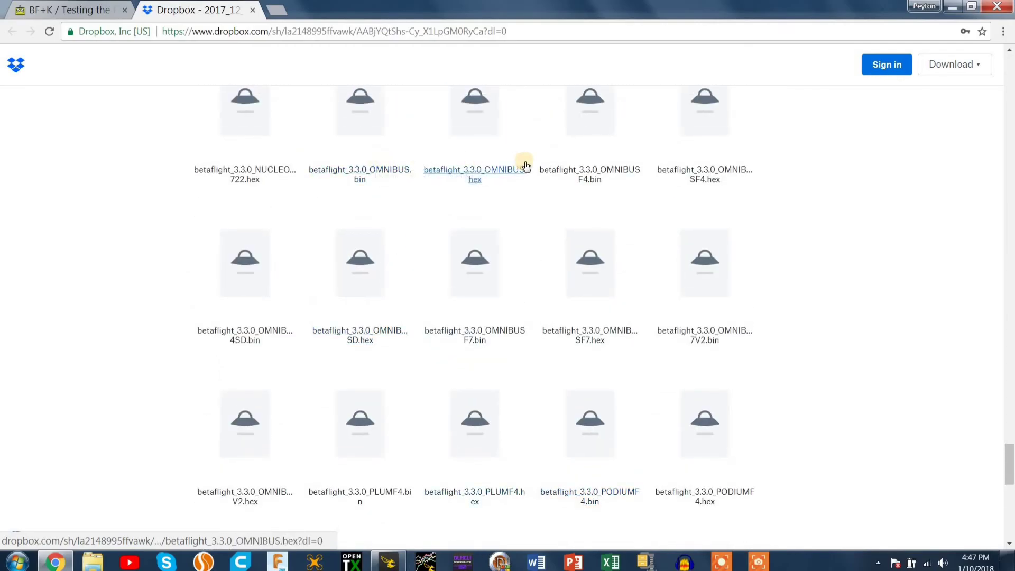
pyautogui.scroll(1, 653, 227)
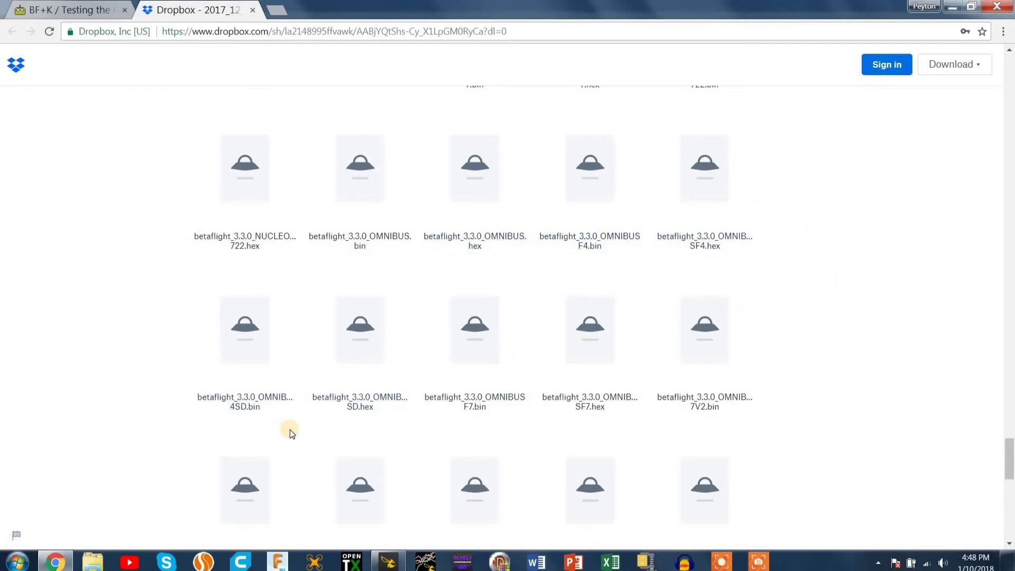
pyautogui.scroll(1, 289, 434)
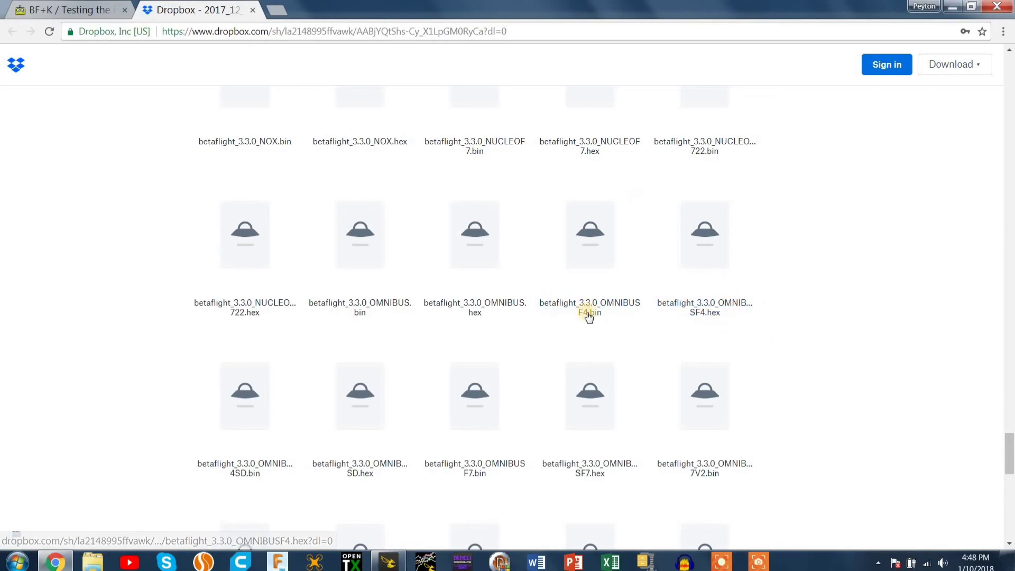
pyautogui.click(711, 310)
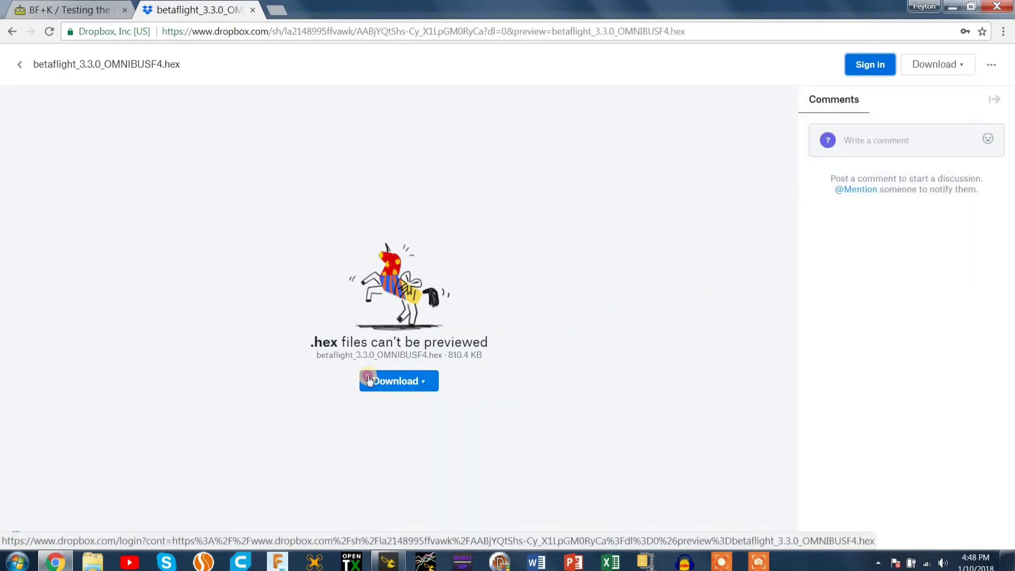
pyautogui.click(391, 380)
pyautogui.click(392, 417)
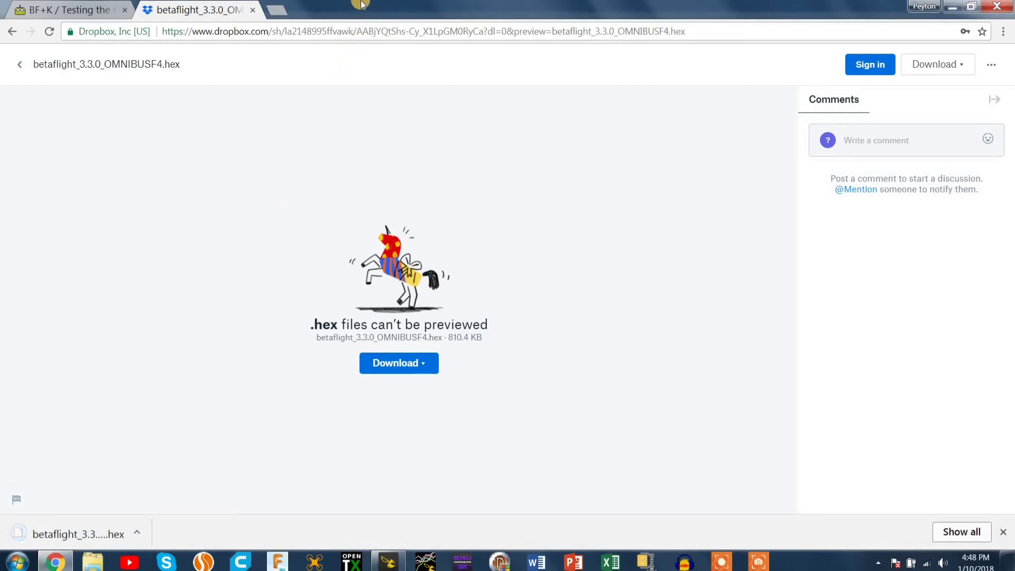
# Uncover the desktop, place the downloaded OMNIBUSF4 hex file on it below the Betaflight folder, and minimize Chrome.
pyautogui.moveTo(365, 5); pyautogui.dragTo(1014, 91)
pyautogui.doubleClick(721, 7)
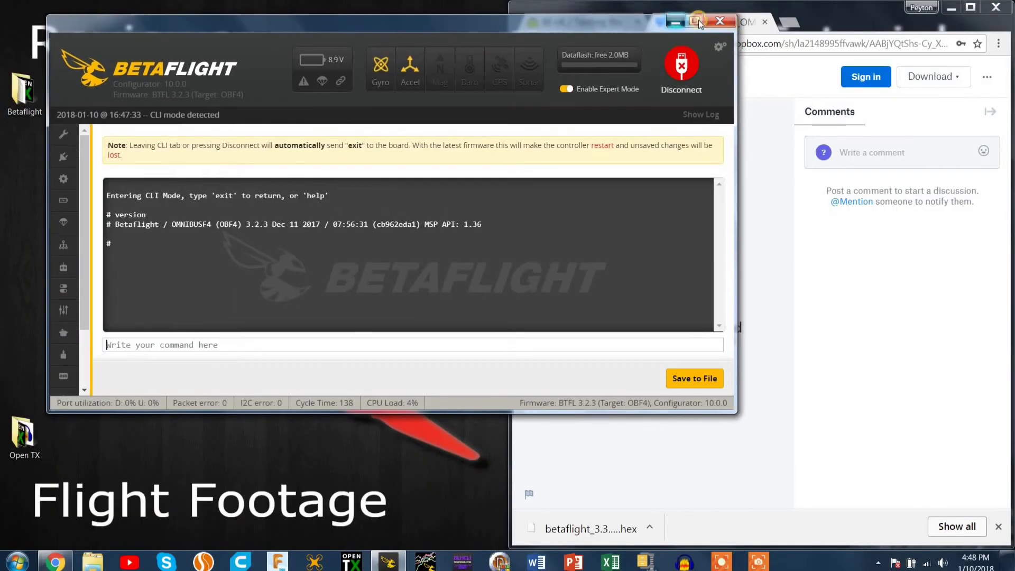
pyautogui.click(676, 22)
pyautogui.moveTo(592, 524); pyautogui.dragTo(22, 146)
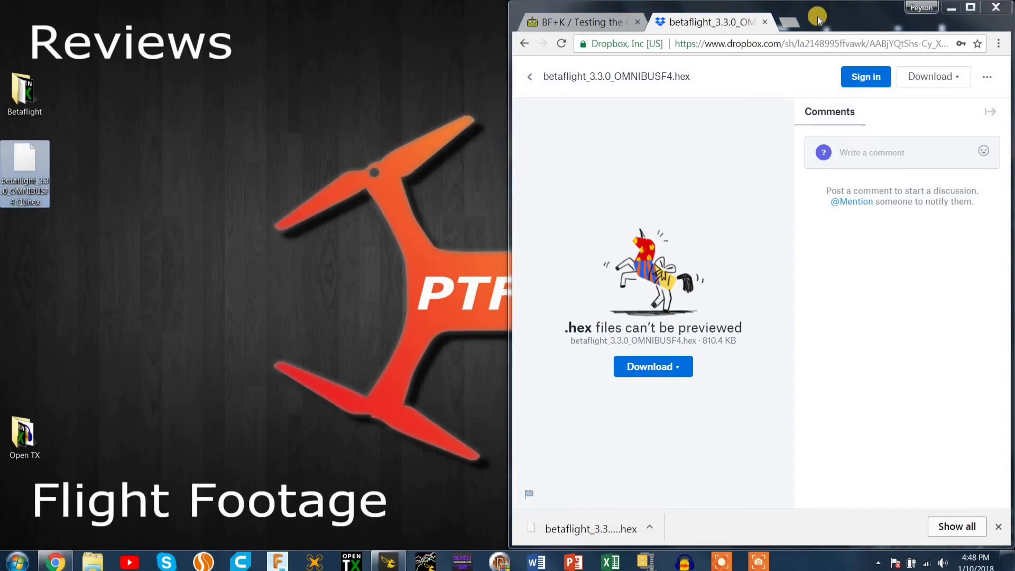
pyautogui.click(582, 24)
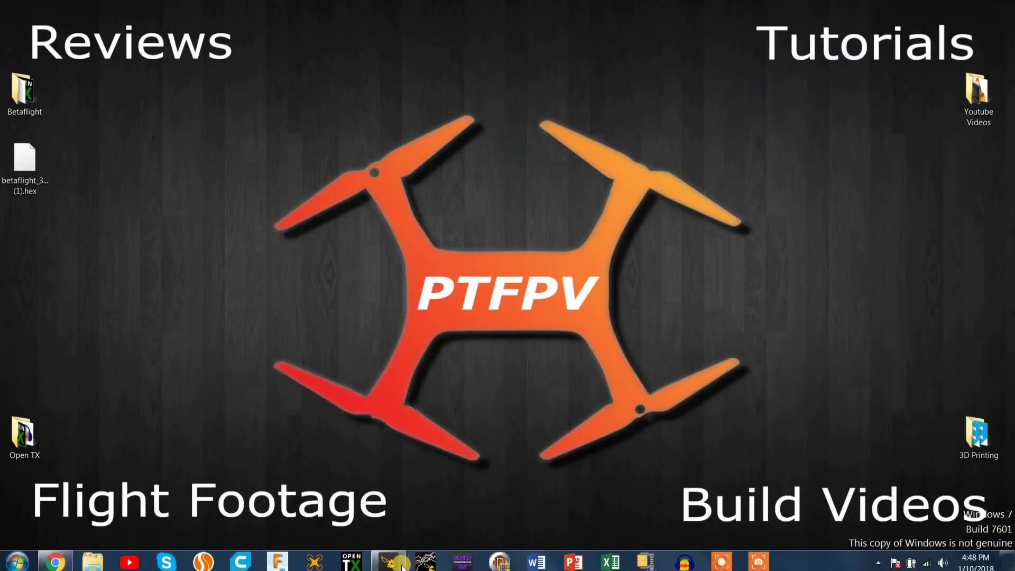
# Switch back to Betaflight Configurator and maximize its window.
pyautogui.moveTo(401, 564)
pyautogui.click(408, 531)
pyautogui.click(693, 23)
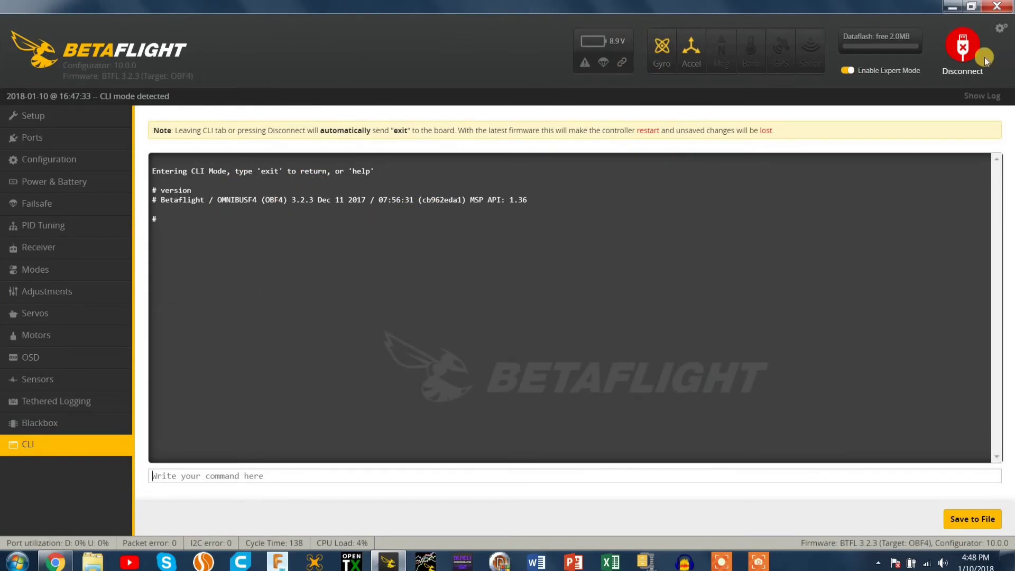
# Disconnect from the board and choose OMNIBUSF4 as the target board in the Firmware Flasher.
pyautogui.click(963, 53)
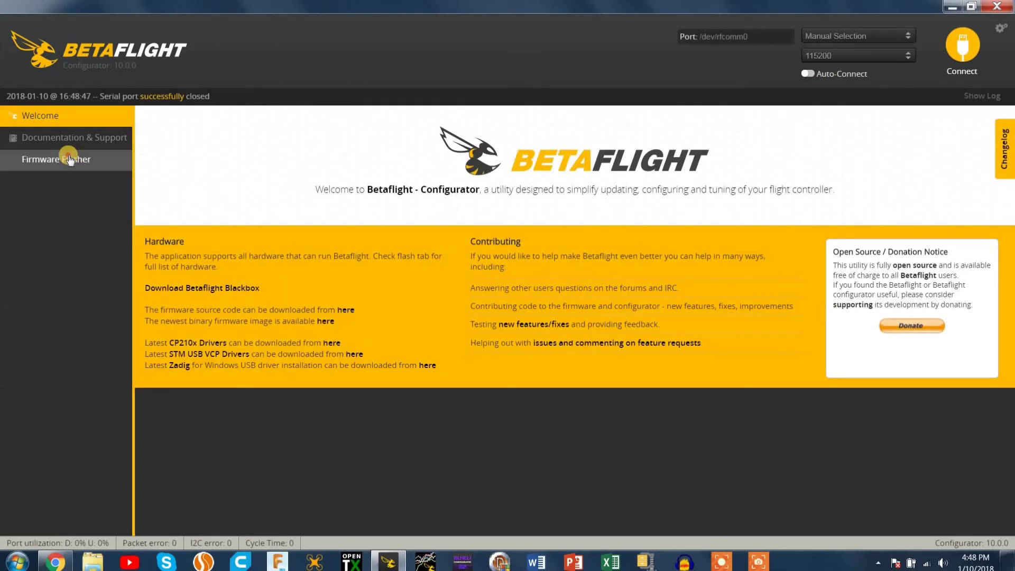
pyautogui.click(69, 159)
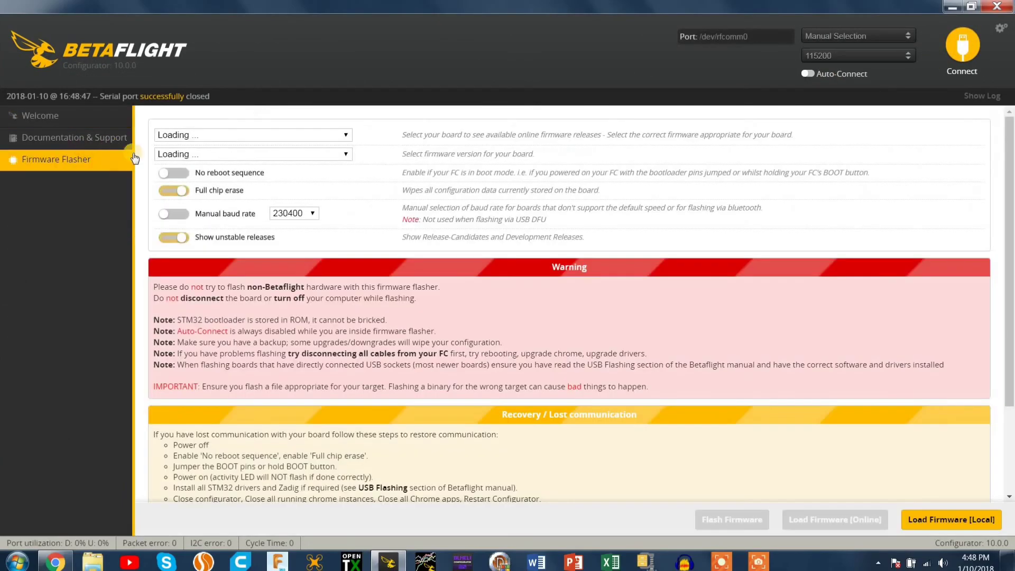
pyautogui.click(243, 135)
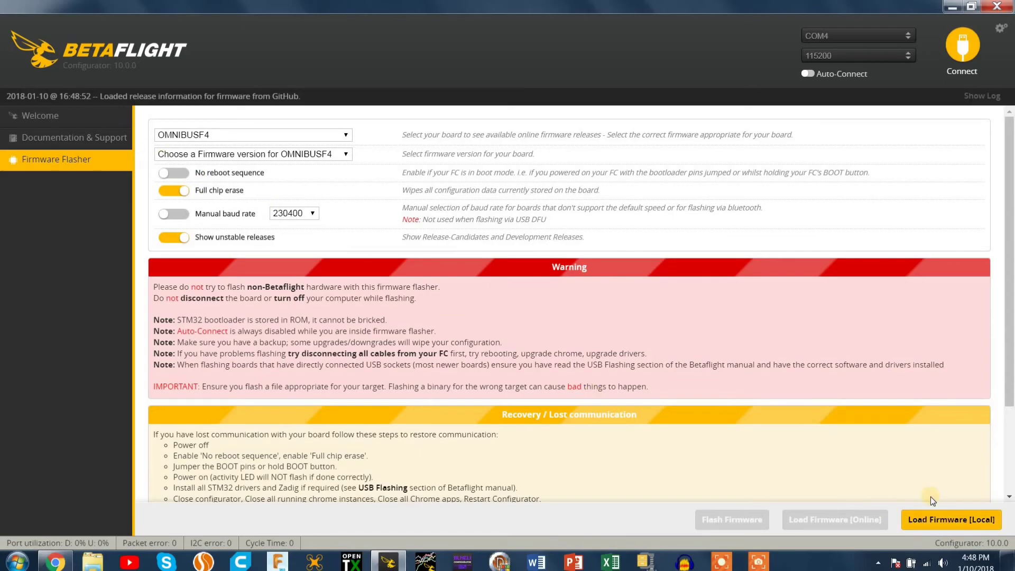
# Load the local firmware file betaflight_3.3.0_OMNIBUSF4 (1).hex from the Desktop and flash it to the board.
pyautogui.click(929, 517)
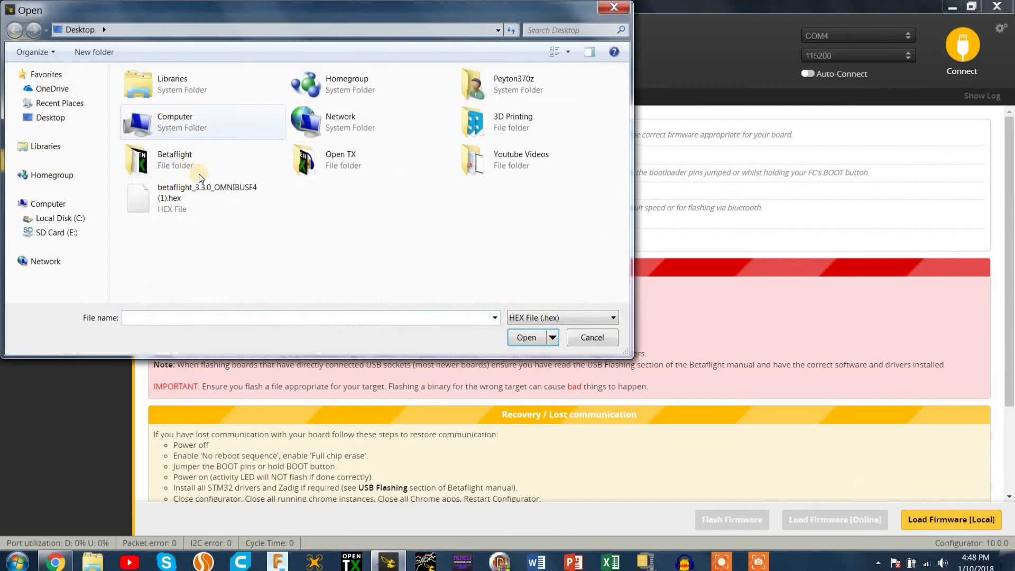
pyautogui.click(210, 189)
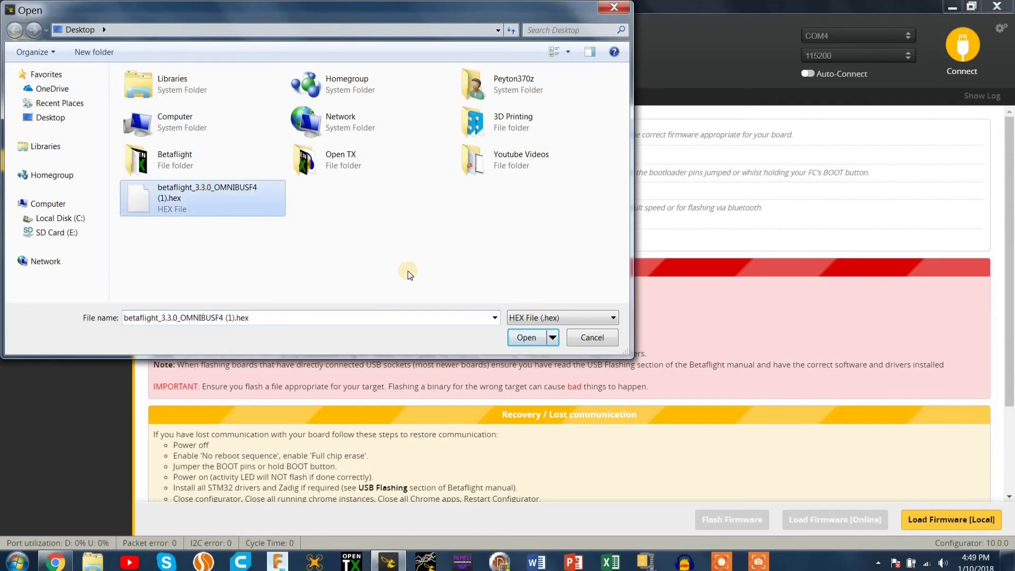
pyautogui.click(524, 338)
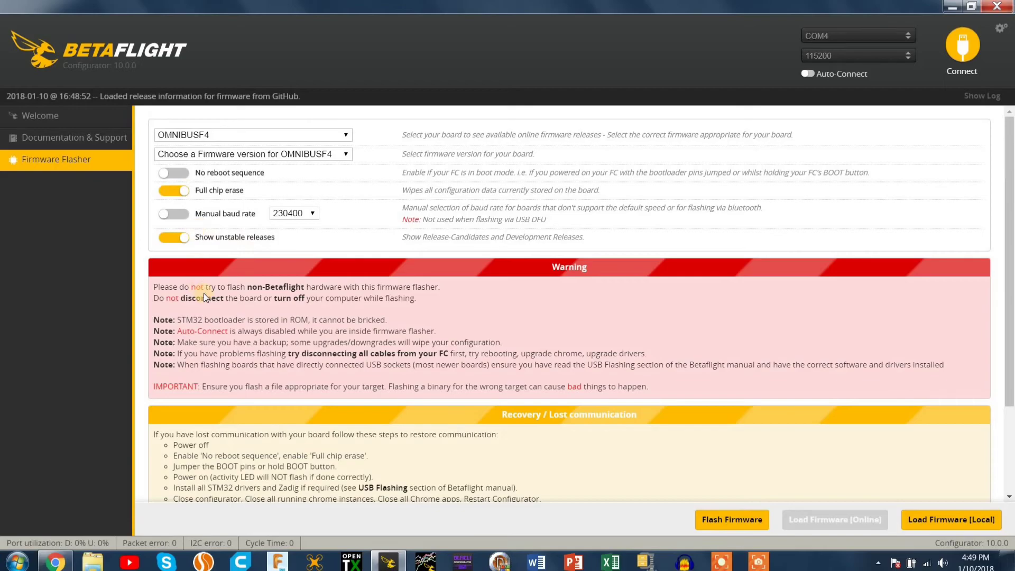
pyautogui.scroll(-3, 305, 300)
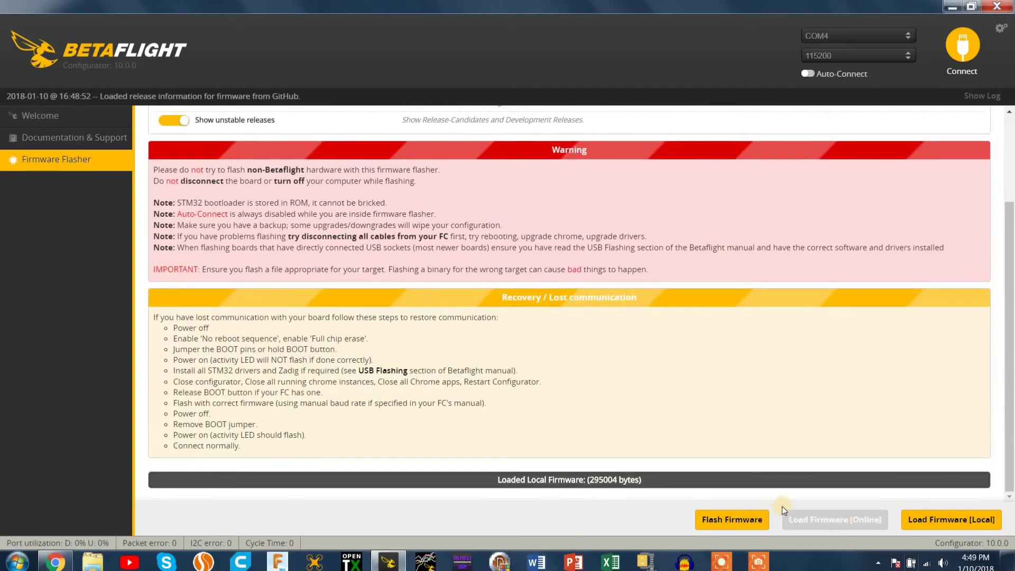
pyautogui.click(747, 521)
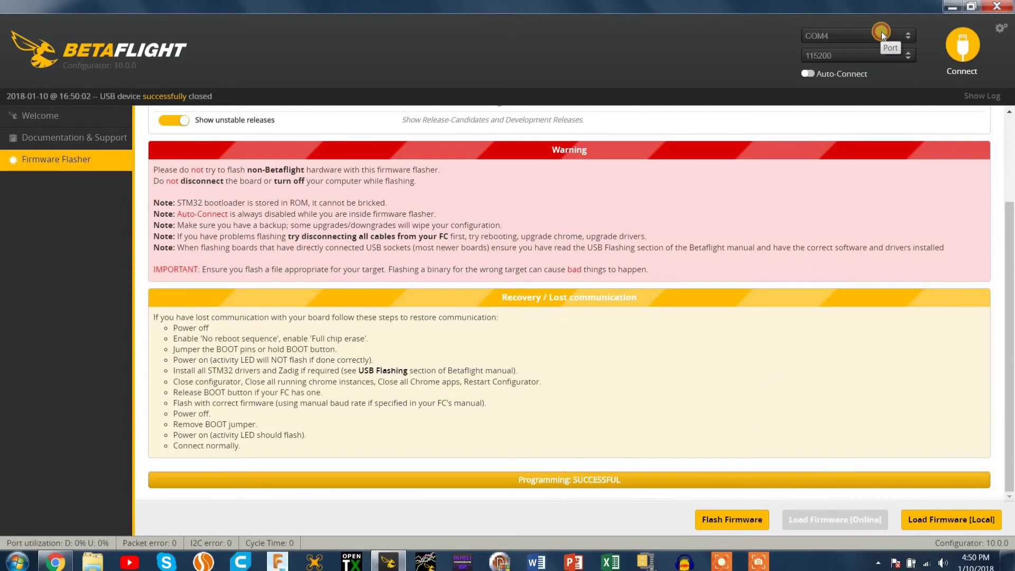
# Connect to the board, check its firmware by running version in the CLI, and disconnect.
pyautogui.click(961, 46)
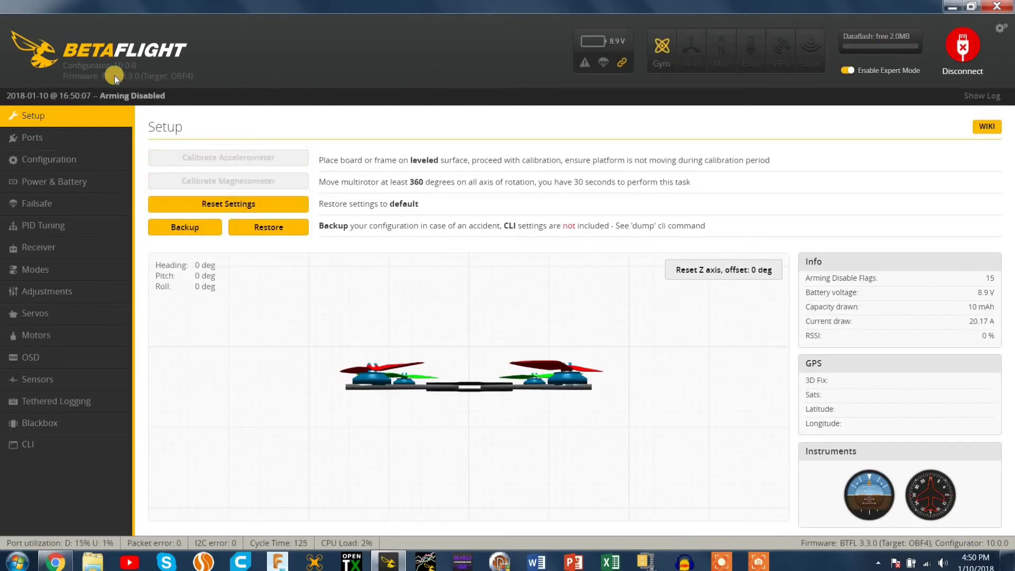
pyautogui.click(90, 443)
pyautogui.write('version')
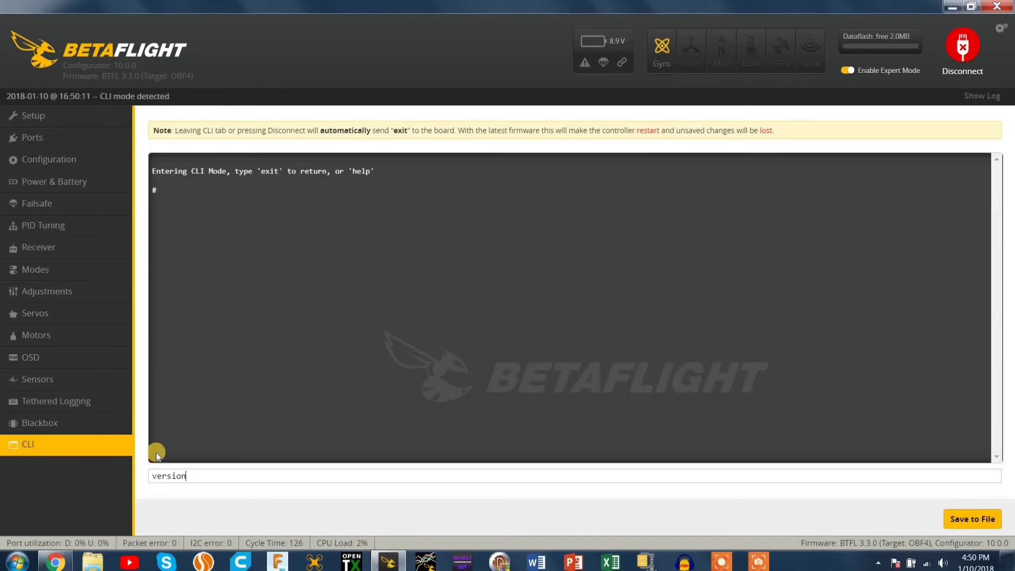
pyautogui.press('Return')
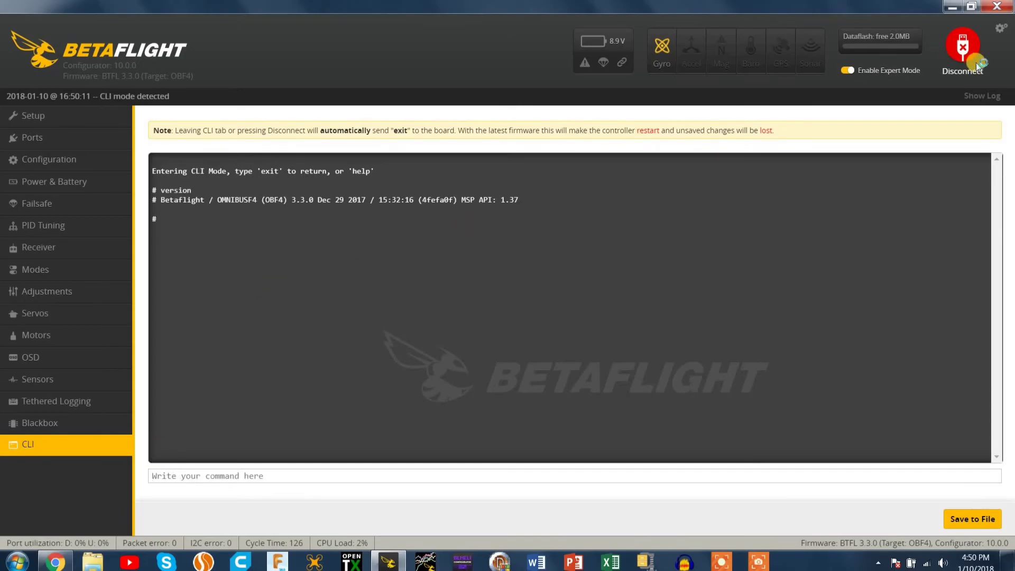
pyautogui.click(962, 48)
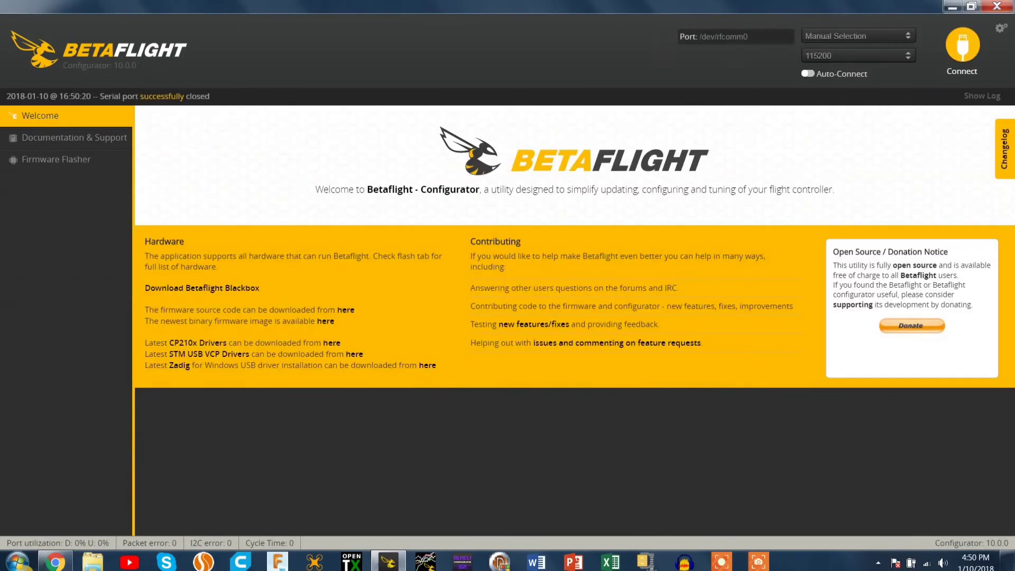
# Switch to Chrome, maximize it, and copy the set cpu_overclock = ON and save lines from the thread's code block.
pyautogui.click(55, 561)
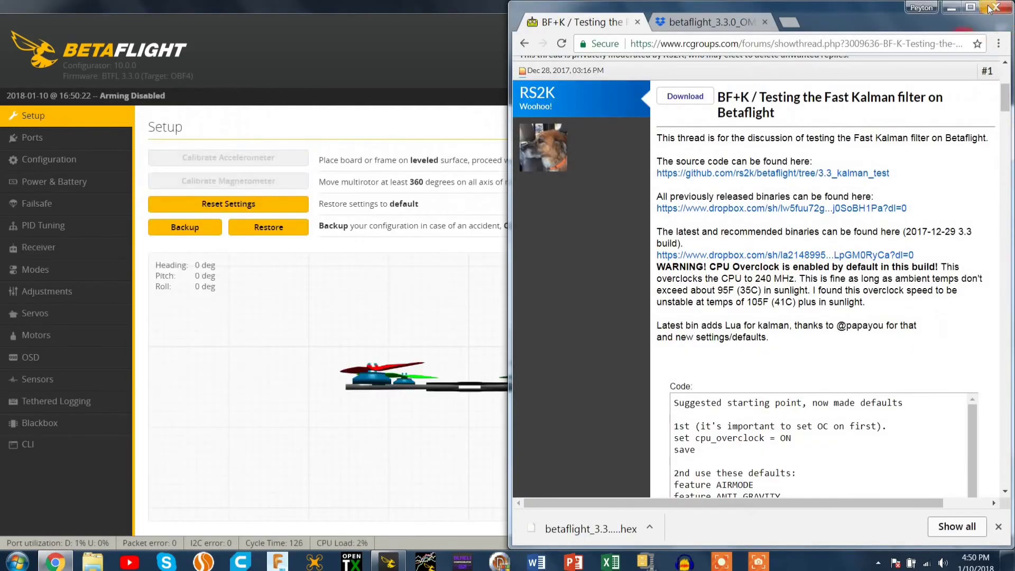
pyautogui.click(969, 6)
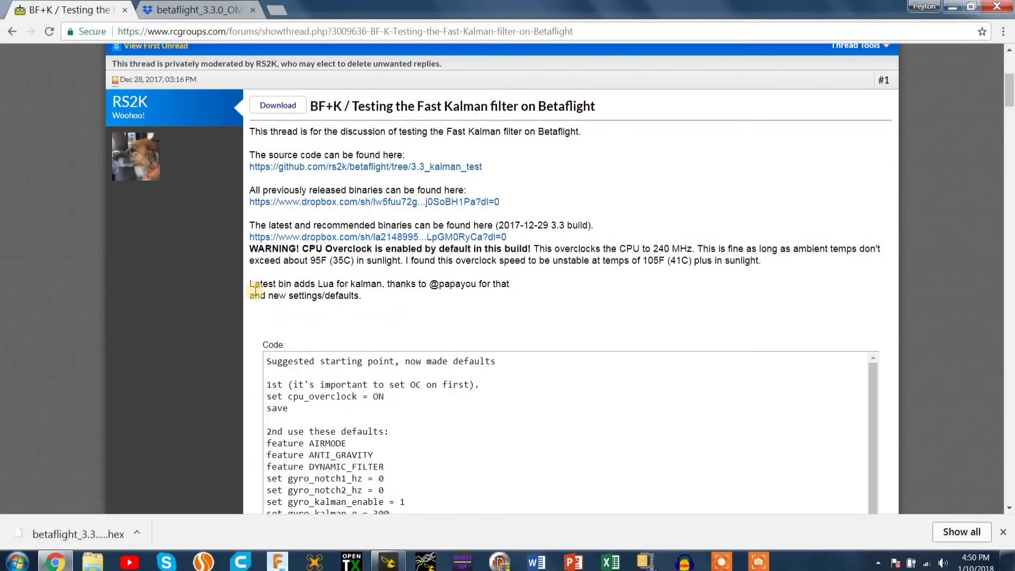
pyautogui.scroll(-1, 338, 328)
pyautogui.scroll(-2, 324, 315)
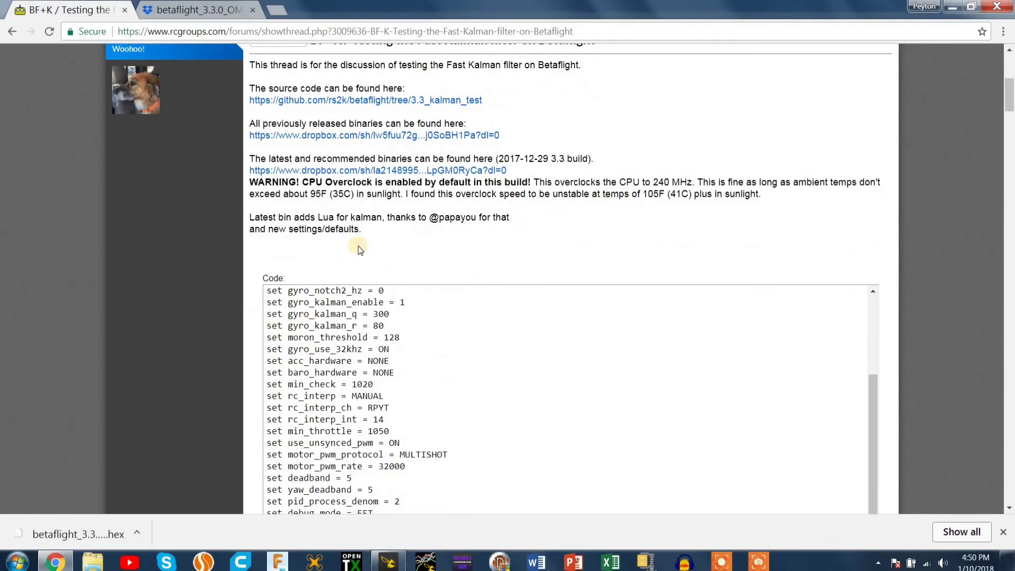
pyautogui.scroll(2, 267, 322)
pyautogui.scroll(-4, 898, 267)
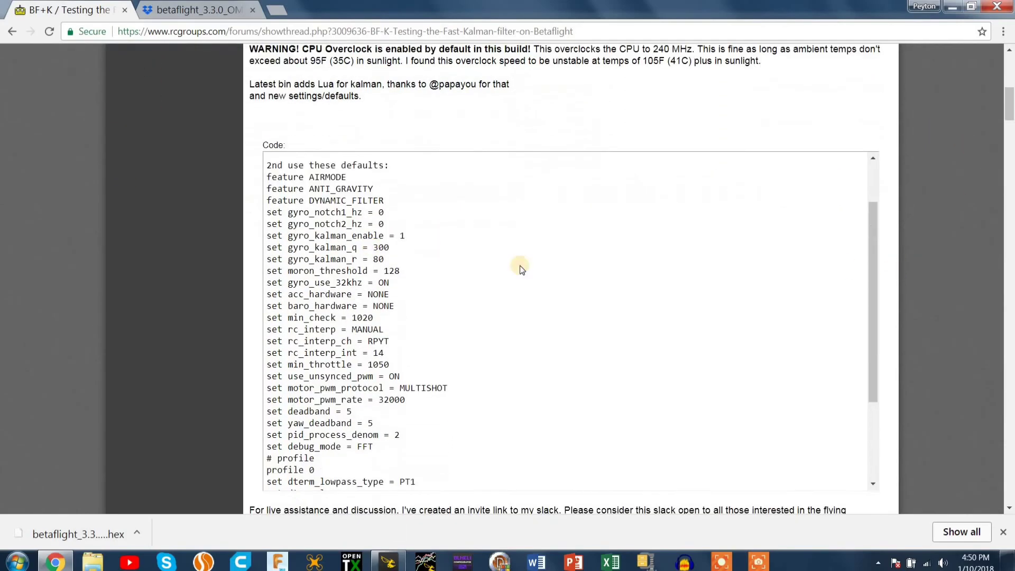
pyautogui.moveTo(870, 252); pyautogui.dragTo(858, 170)
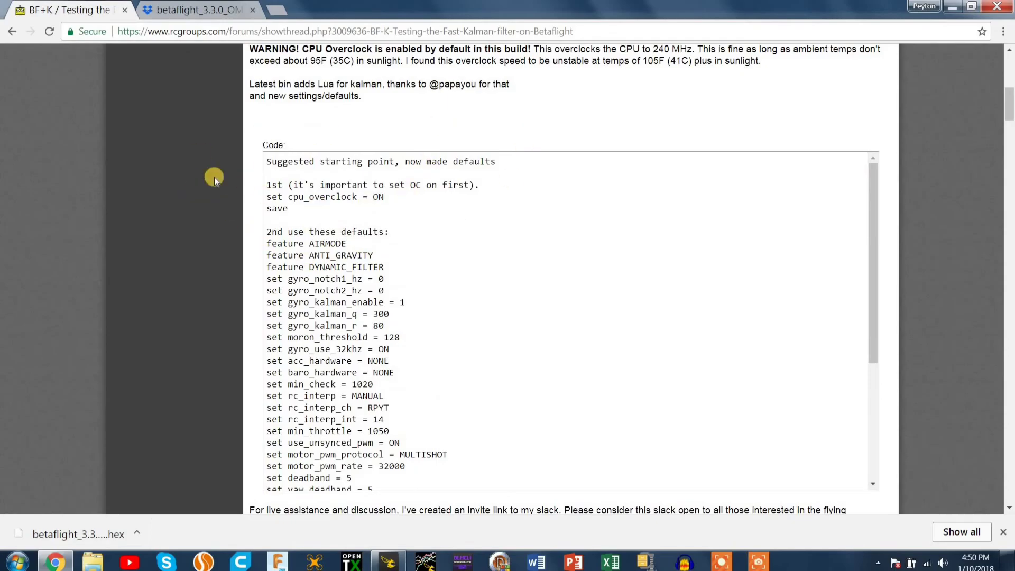
pyautogui.moveTo(304, 211); pyautogui.dragTo(247, 201)
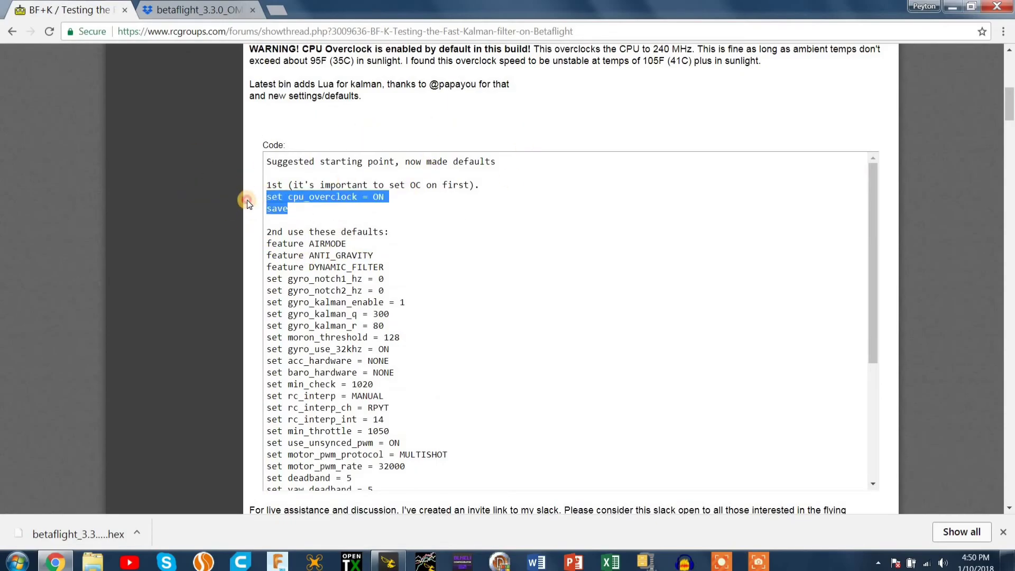
pyautogui.rightClick(299, 200)
pyautogui.click(329, 214)
# Switch to Betaflight Configurator and run the copied set cpu_overclock = ON and save commands in the CLI.
pyautogui.click(389, 559)
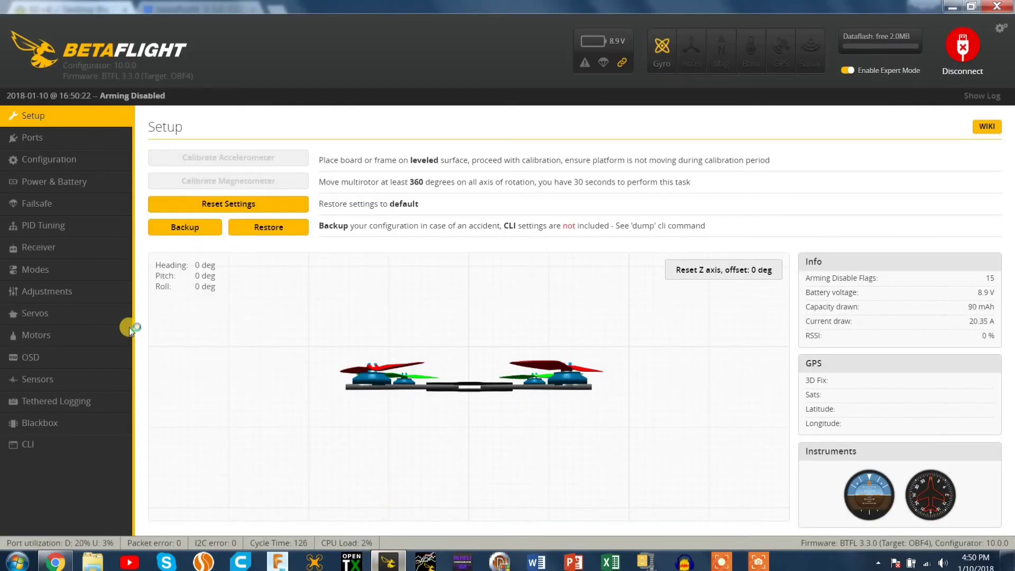
pyautogui.click(66, 443)
pyautogui.rightClick(226, 471)
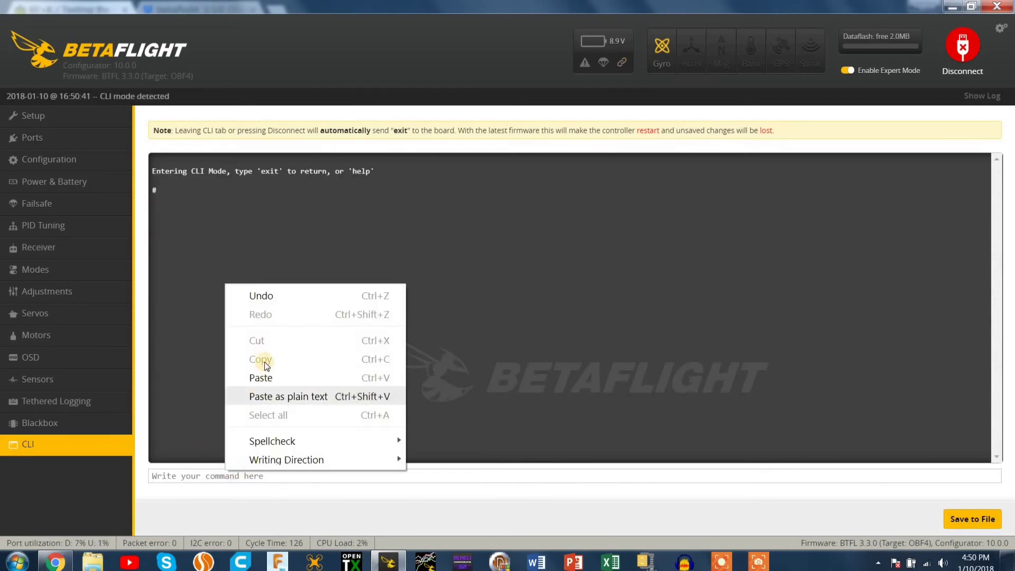
pyautogui.click(274, 378)
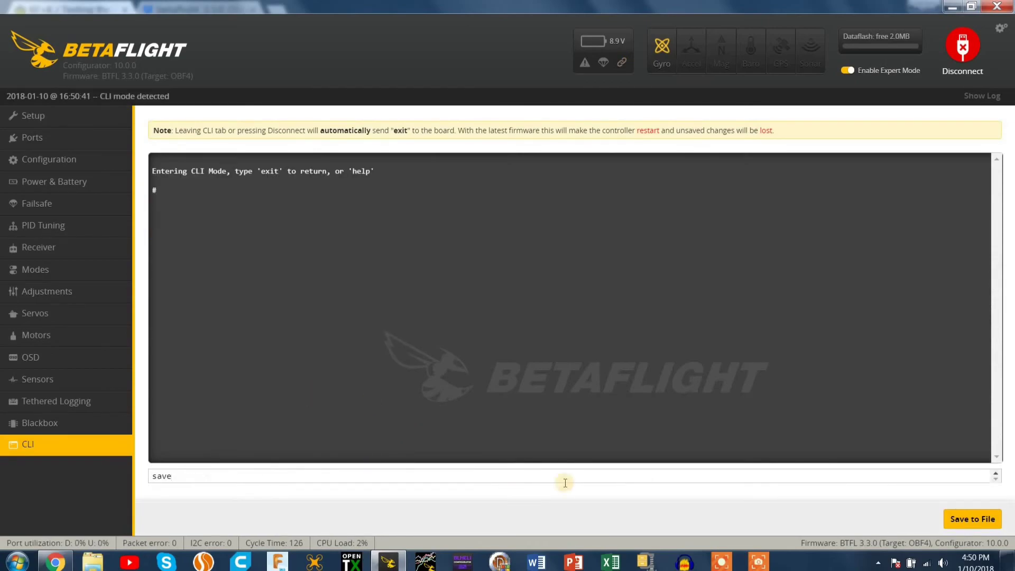
pyautogui.press('Return')
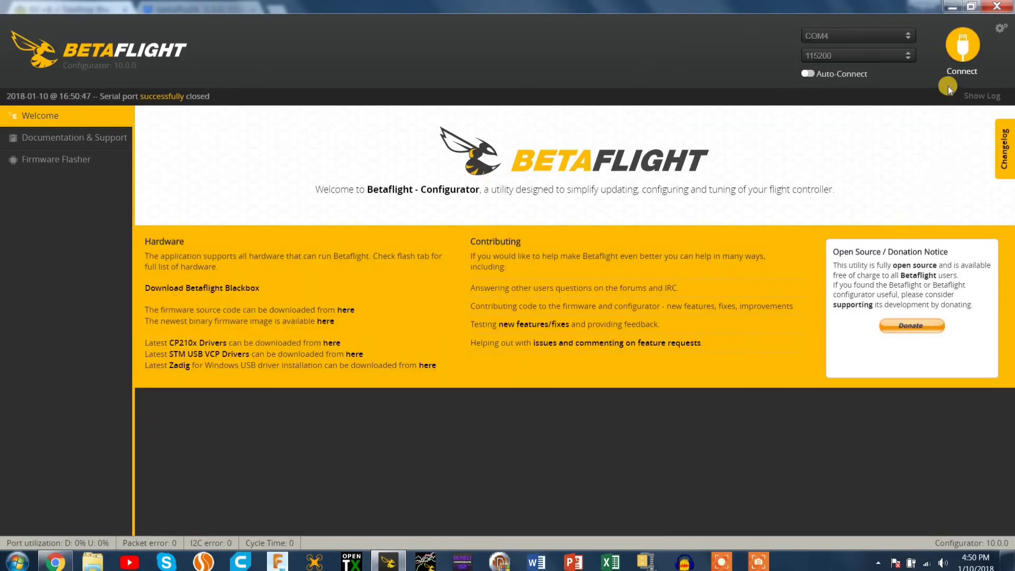
# Reconnect to the board and switch back to the Fast Kalman filter thread in Chrome.
pyautogui.click(956, 71)
pyautogui.click(55, 562)
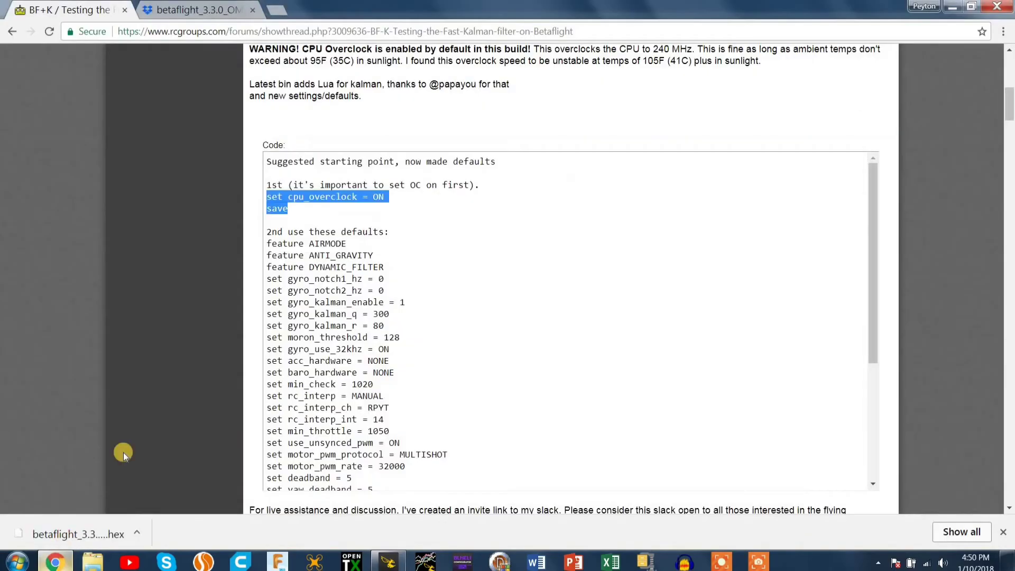
pyautogui.moveTo(265, 245); pyautogui.dragTo(393, 443)
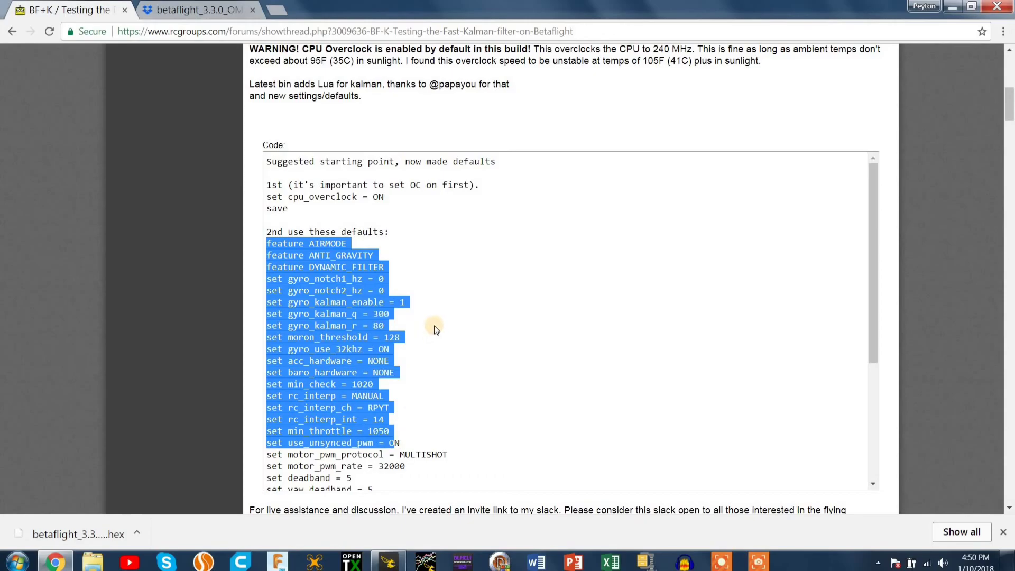
pyautogui.click(412, 318)
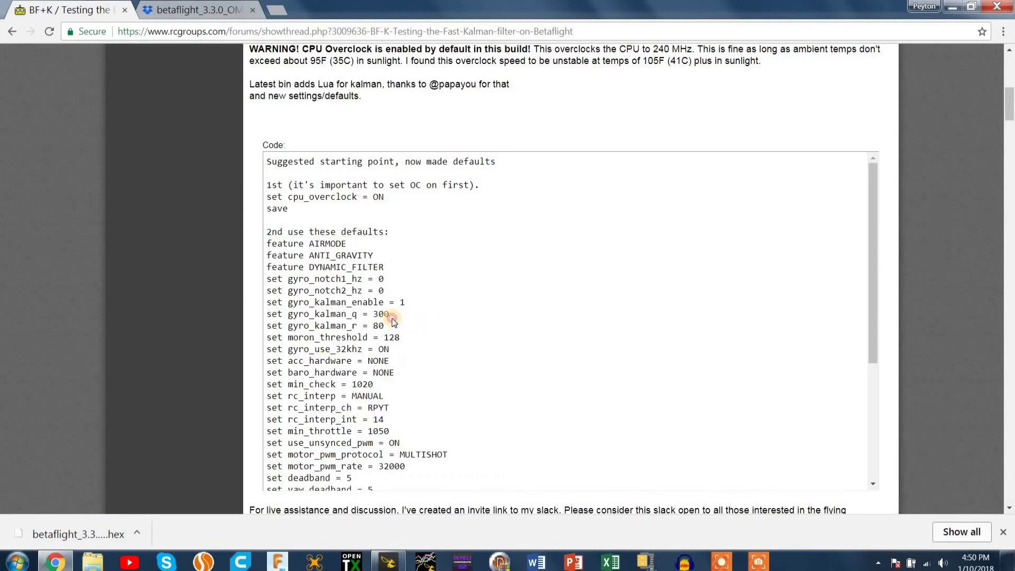
pyautogui.moveTo(391, 319); pyautogui.dragTo(407, 339)
pyautogui.click(465, 402)
# Copy the second block of default commands, from feature AIRMODE through set d_yaw = 10, from the thread's code block.
pyautogui.scroll(-2, 413, 384)
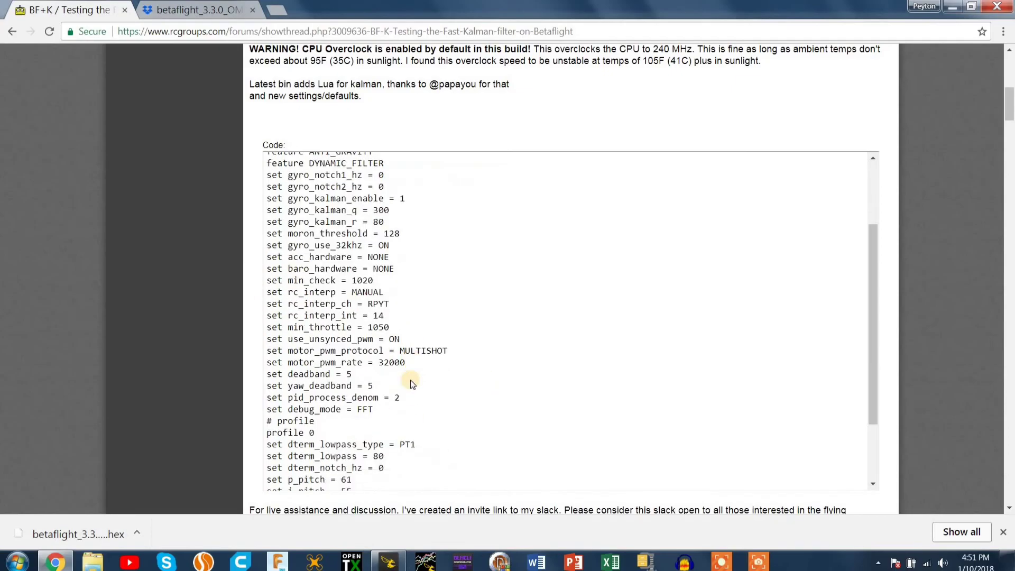
pyautogui.scroll(-5, 413, 383)
pyautogui.scroll(2, 410, 373)
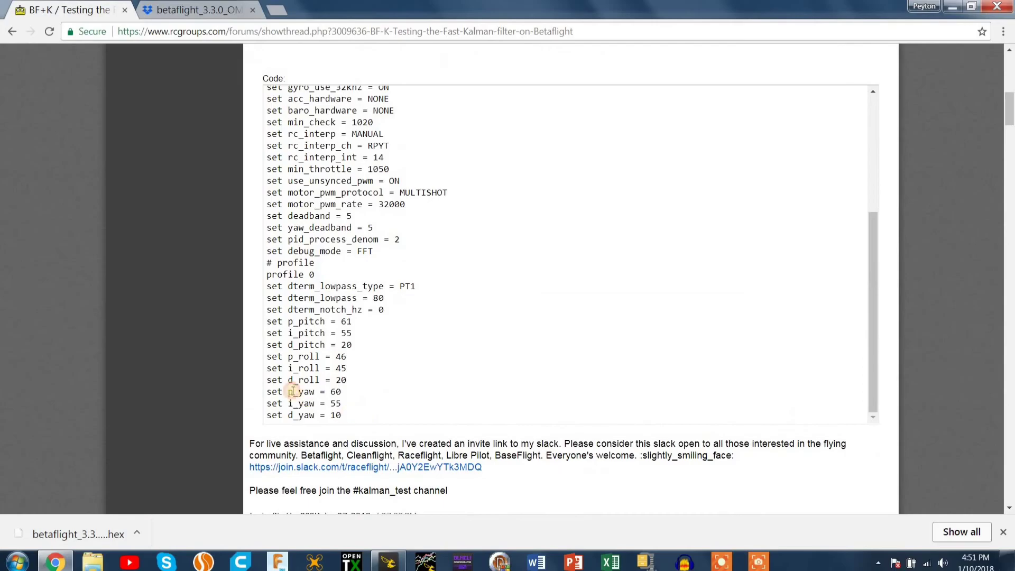
pyautogui.moveTo(293, 391); pyautogui.dragTo(258, 176)
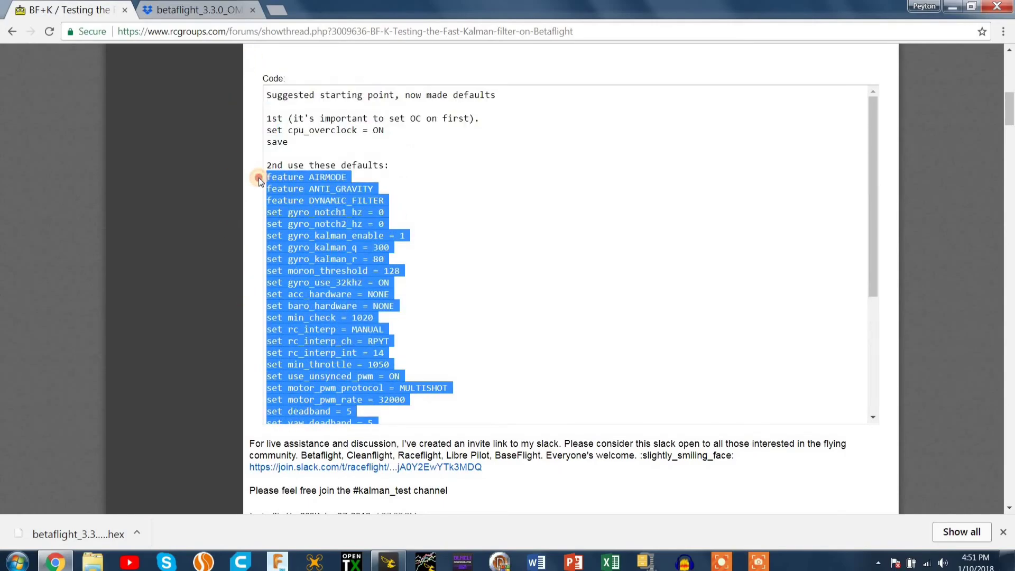
pyautogui.rightClick(371, 231)
pyautogui.click(381, 238)
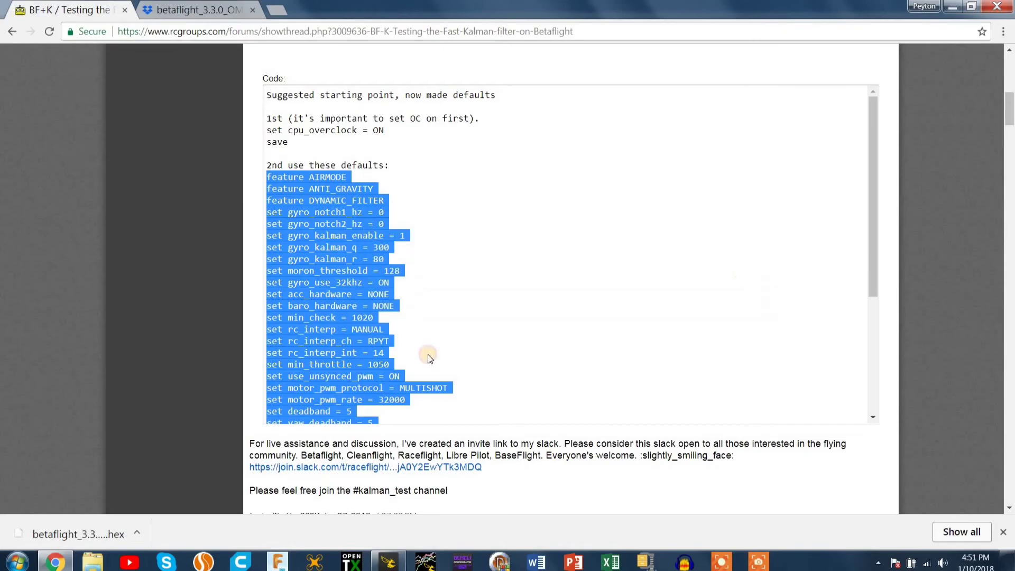
# Switch to Betaflight Configurator, run the copied block of default commands in the CLI, and review the output for the gyro settings.
pyautogui.click(389, 561)
pyautogui.click(107, 426)
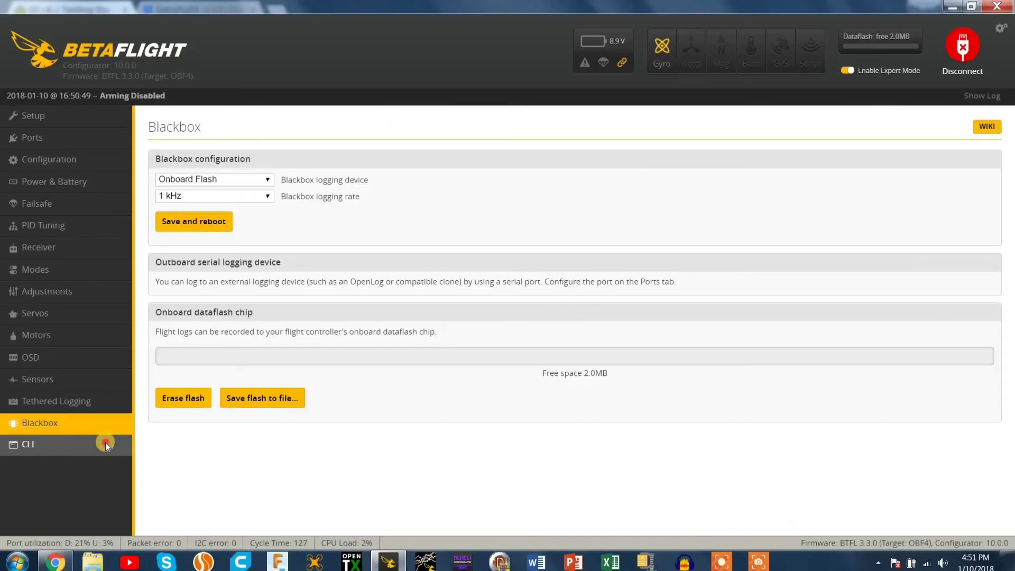
pyautogui.click(106, 445)
pyautogui.rightClick(281, 476)
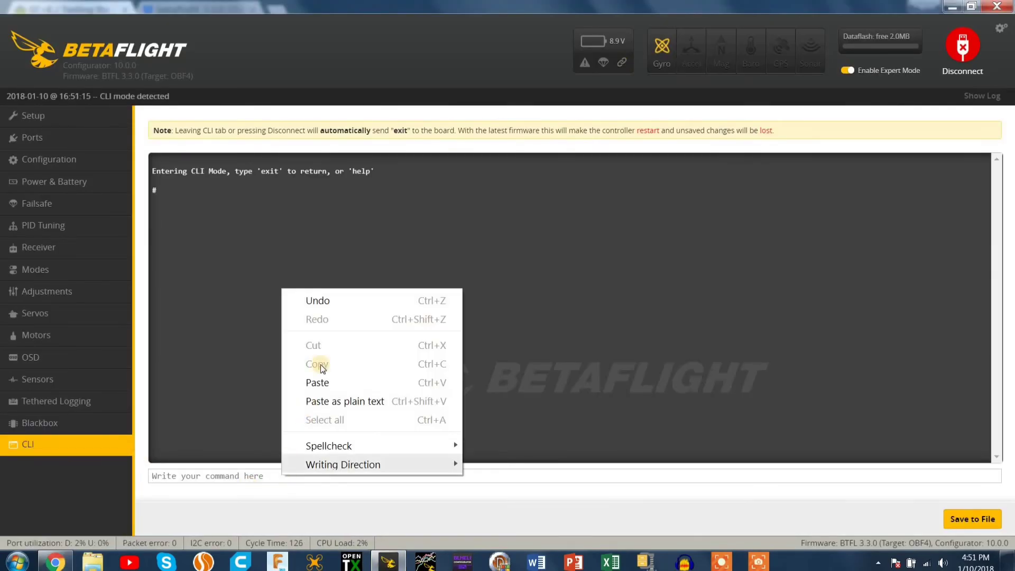
pyautogui.click(317, 382)
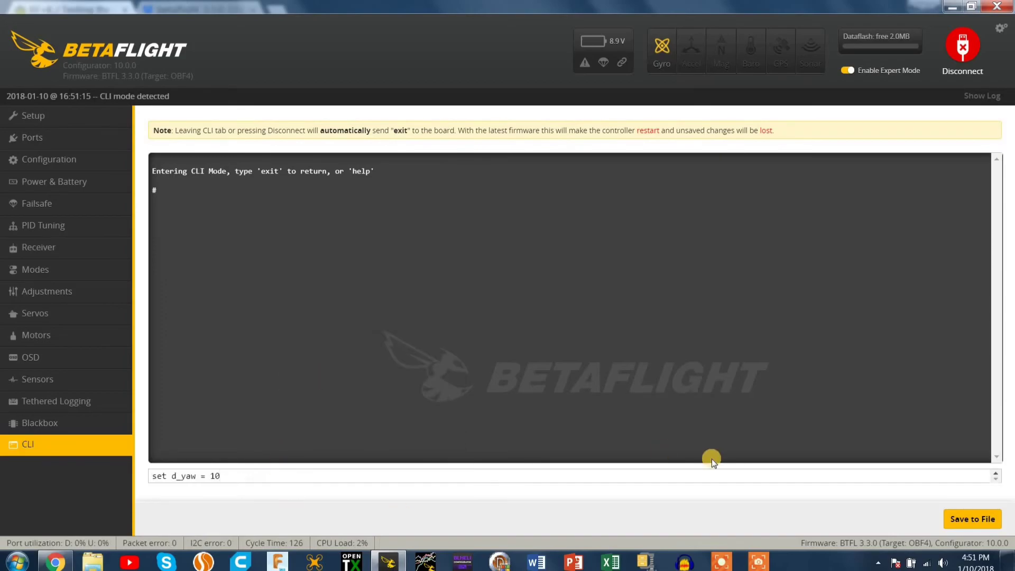
pyautogui.press('Return')
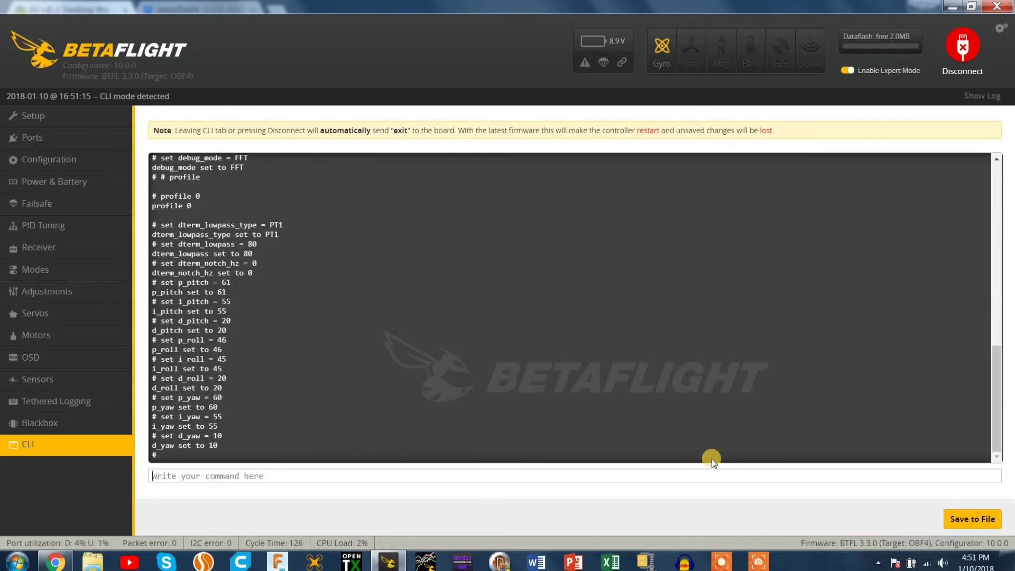
pyautogui.scroll(15, 426, 323)
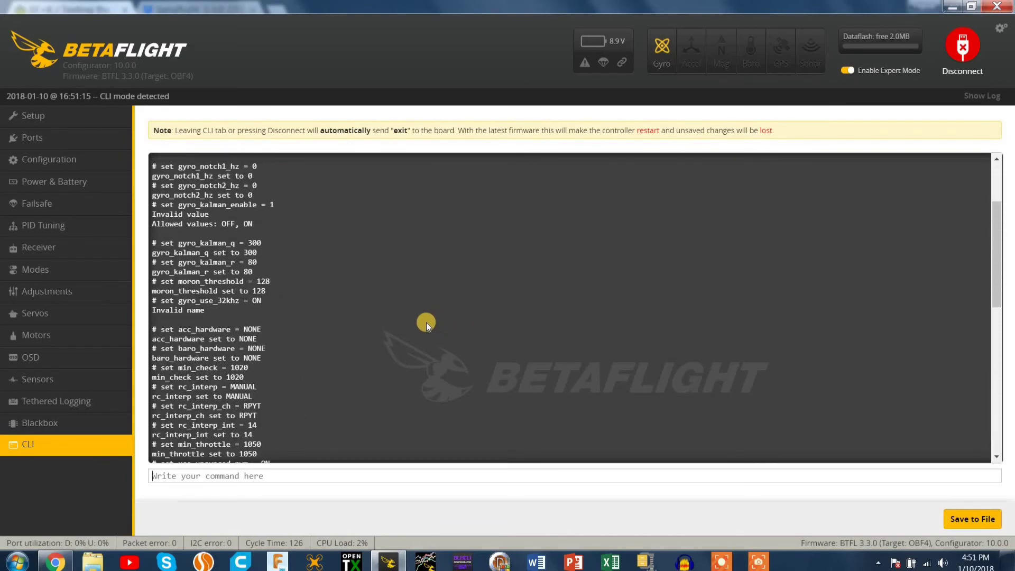
pyautogui.scroll(-2, 202, 348)
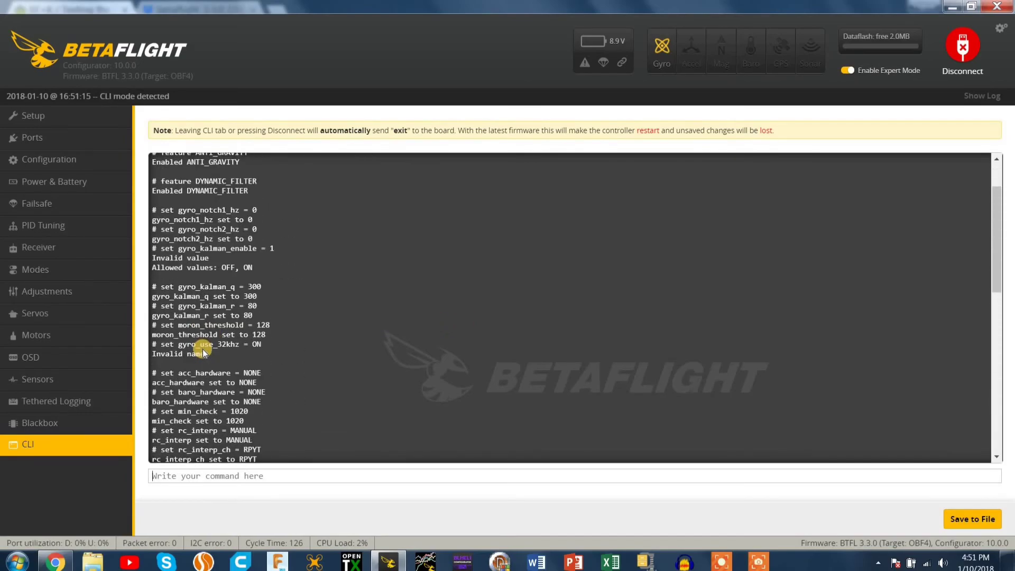
# Examine the CLI output of the default commands, from the gyro and Kalman settings through the motor, receiver and PID values.
pyautogui.moveTo(214, 351); pyautogui.dragTo(152, 162)
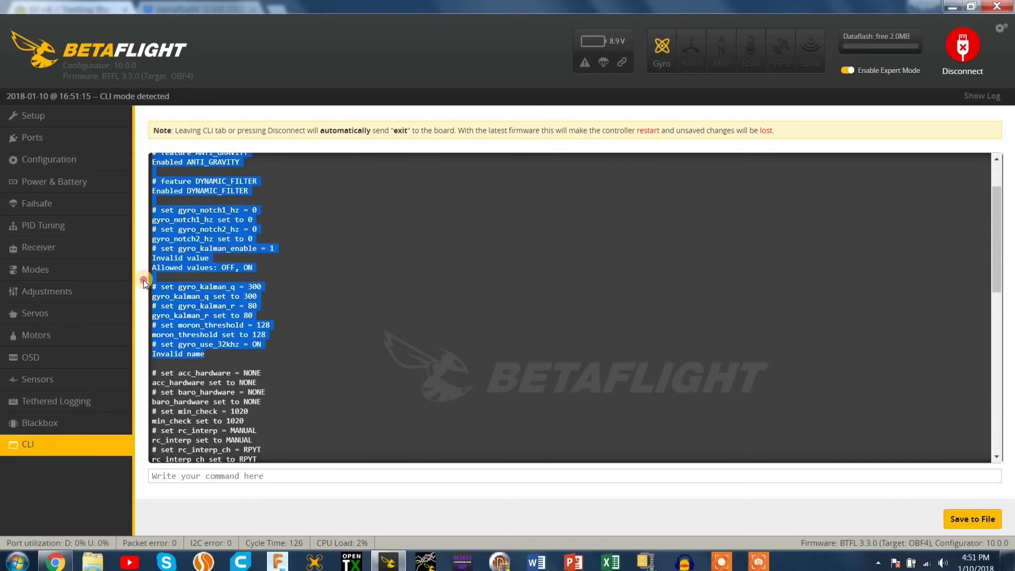
pyautogui.click(380, 403)
pyautogui.scroll(-2, 377, 407)
pyautogui.scroll(-15, 377, 407)
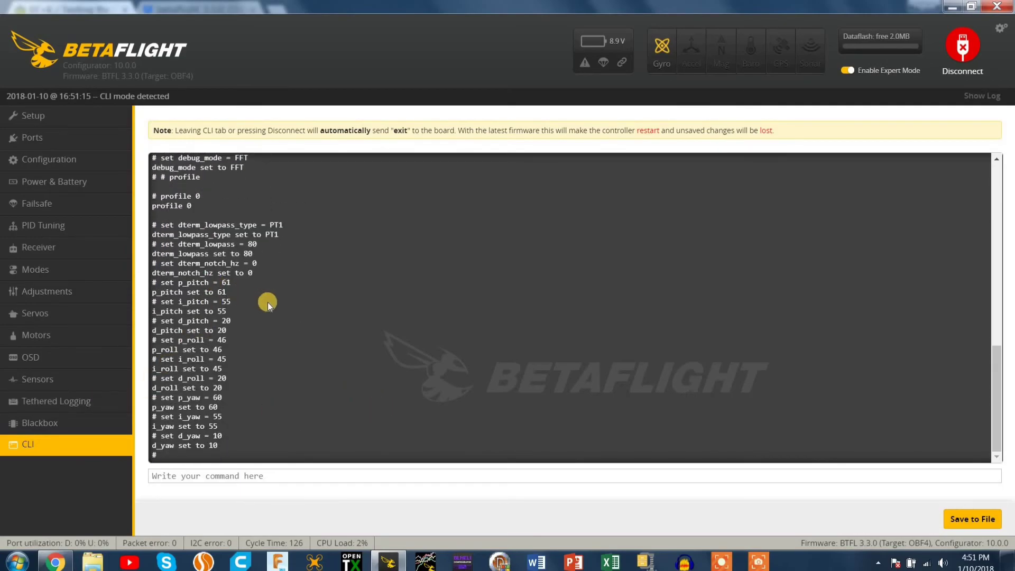
pyautogui.scroll(10, 265, 431)
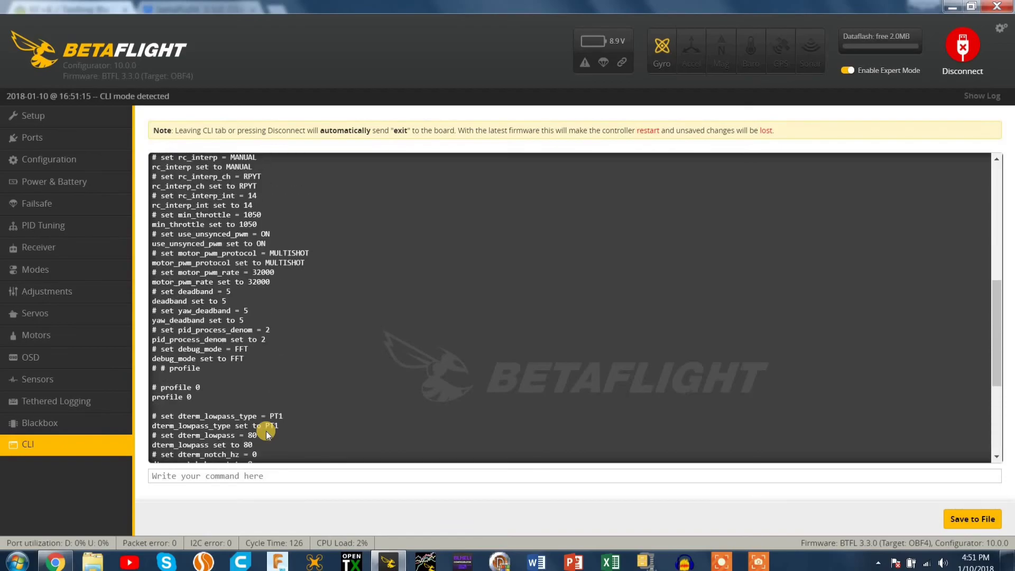
pyautogui.scroll(-2, 265, 430)
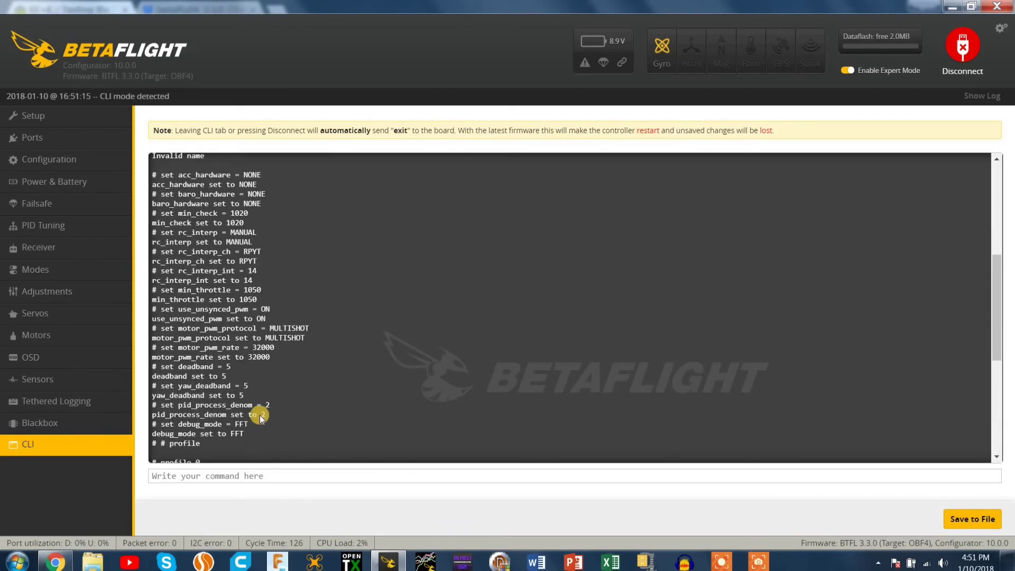
pyautogui.scroll(8, 259, 414)
pyautogui.scroll(-2, 259, 414)
pyautogui.scroll(-8, 259, 423)
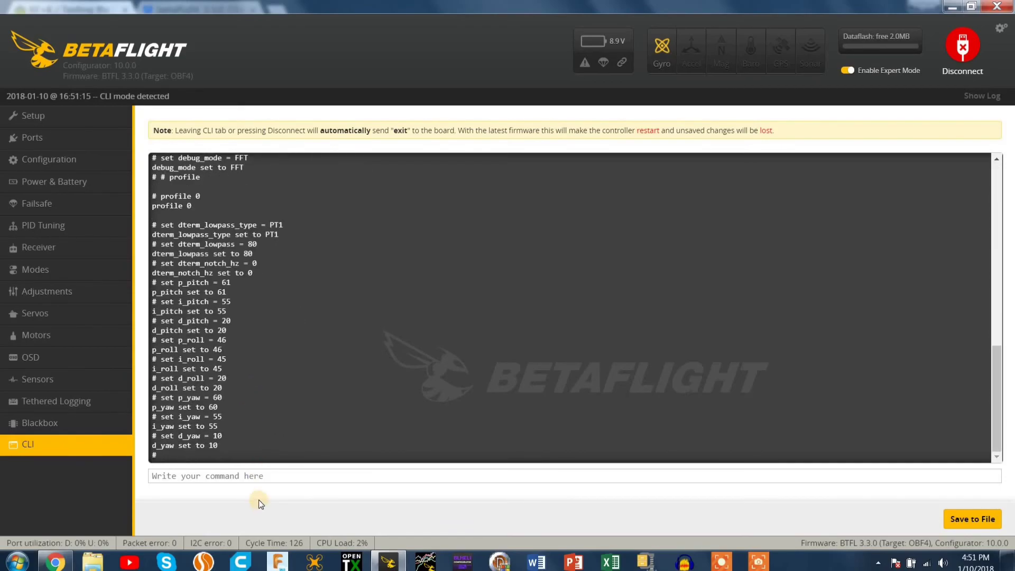
# Run the save command in the CLI to store the applied settings on the board.
pyautogui.click(261, 472)
pyautogui.write('save')
pyautogui.press('Return')
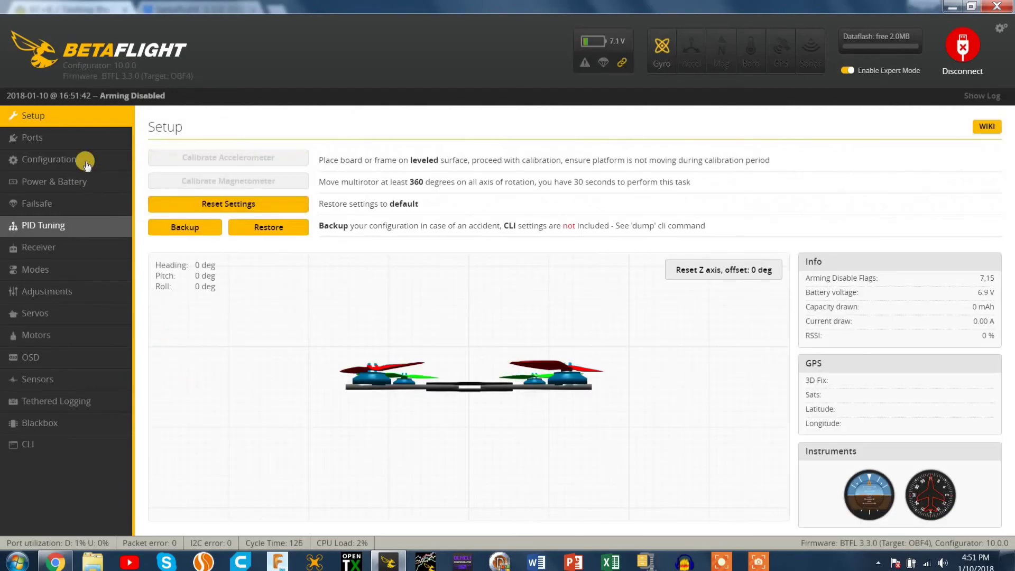
# In the port settings, enable Serial Rx on UART1 and Configuration/MSP on UART6, and save and reboot the board.
pyautogui.click(88, 141)
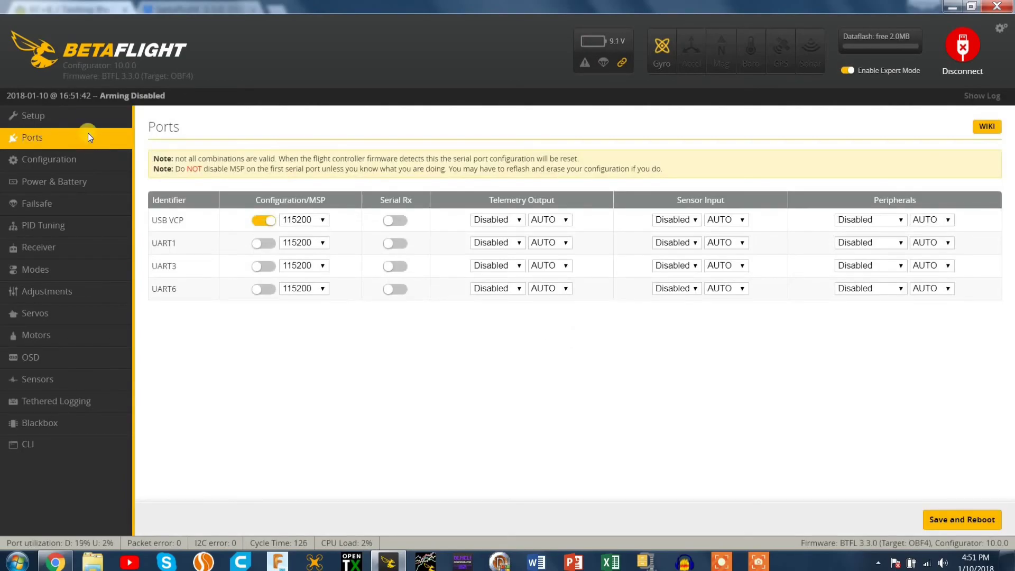
pyautogui.click(88, 118)
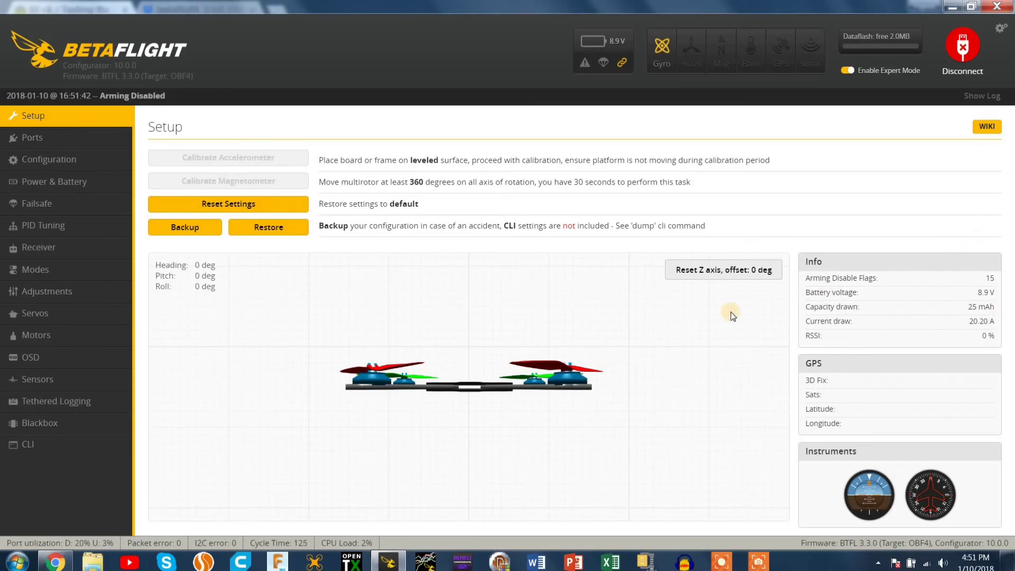
pyautogui.click(53, 136)
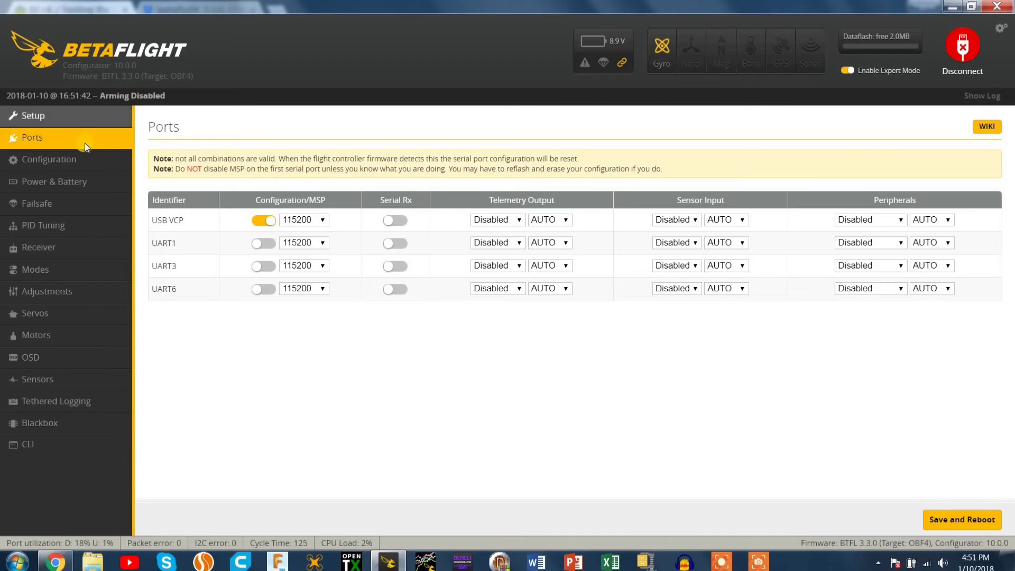
pyautogui.click(389, 243)
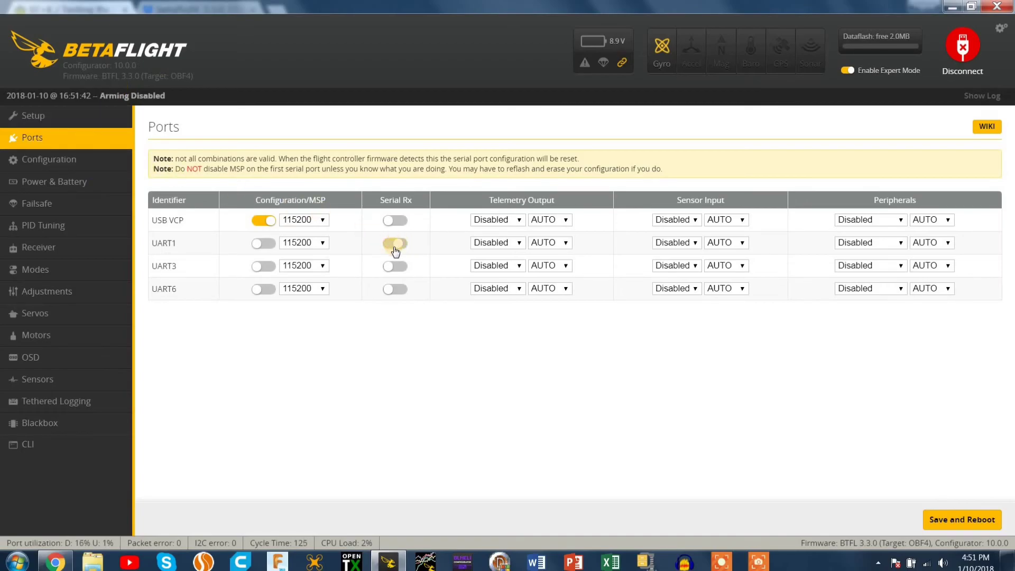
pyautogui.click(267, 290)
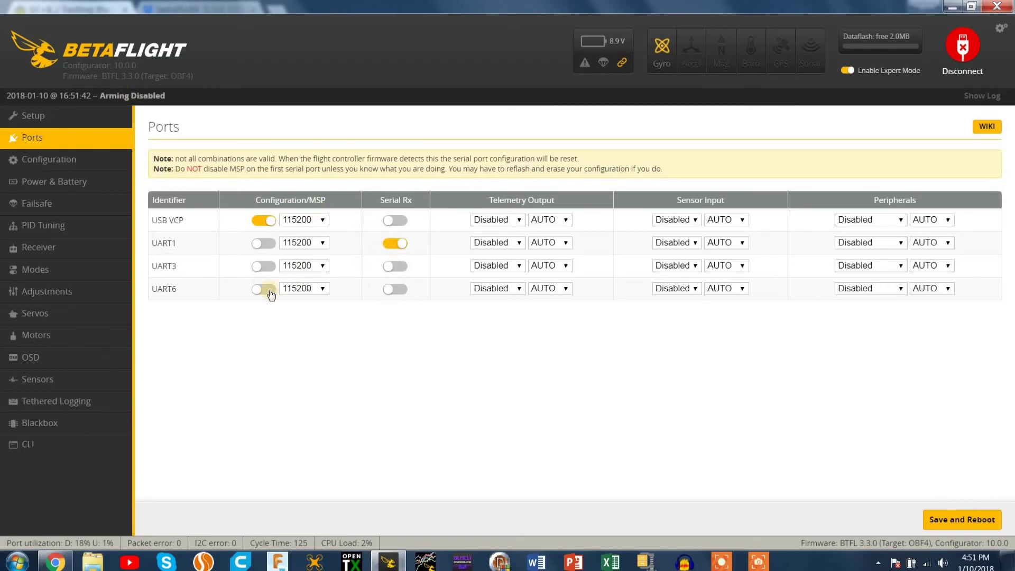
pyautogui.click(983, 522)
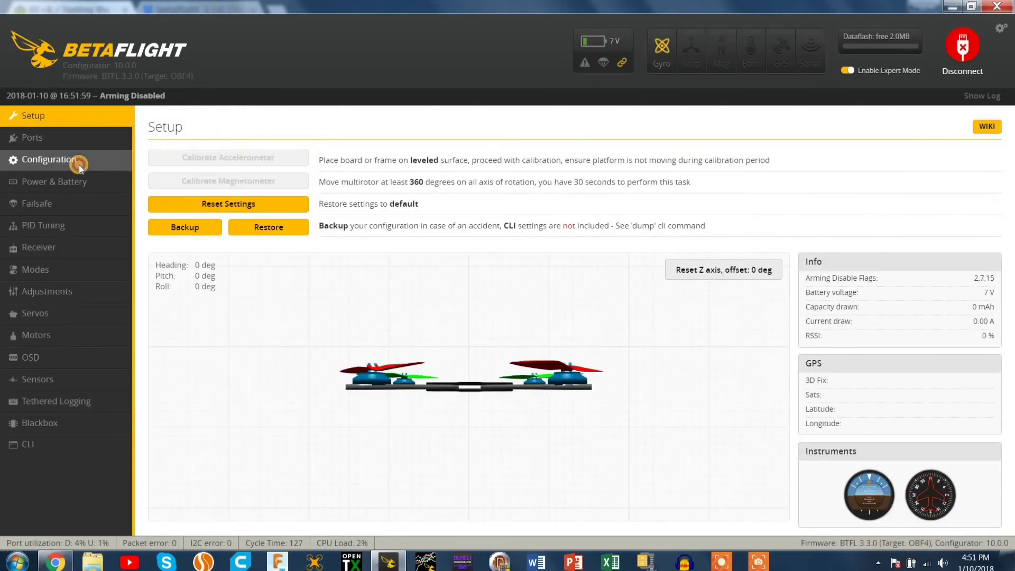
# In the board configuration, turn on reversed motor direction and set the ESC/motor protocol to DSHOT1200.
pyautogui.click(78, 160)
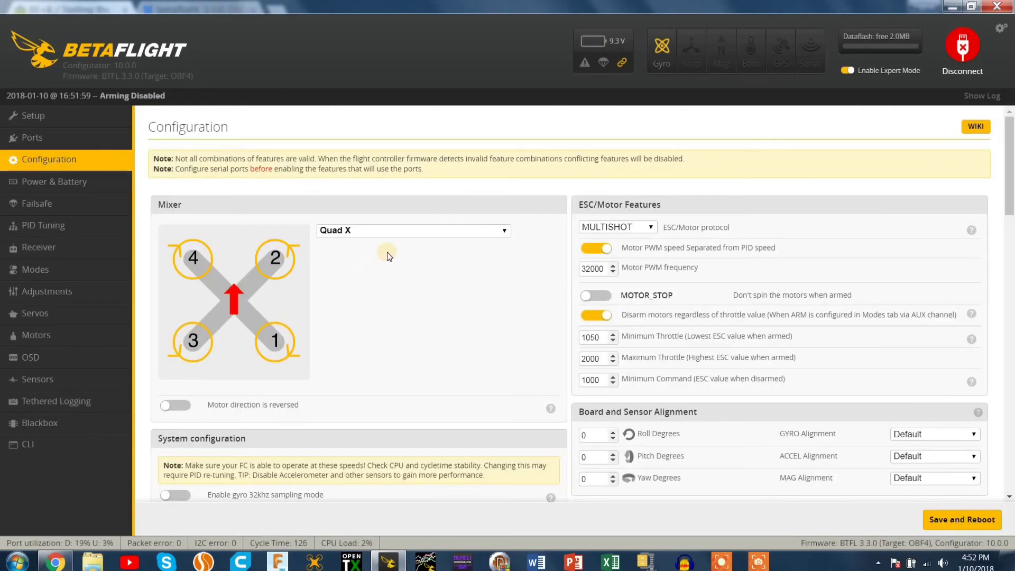
pyautogui.click(175, 406)
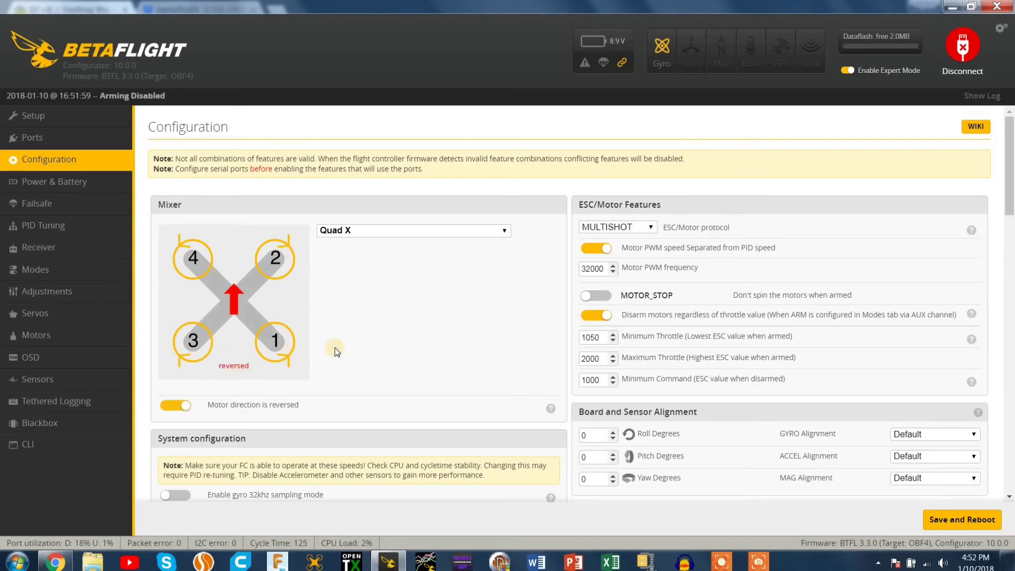
pyautogui.click(486, 230)
pyautogui.click(519, 241)
pyautogui.click(600, 227)
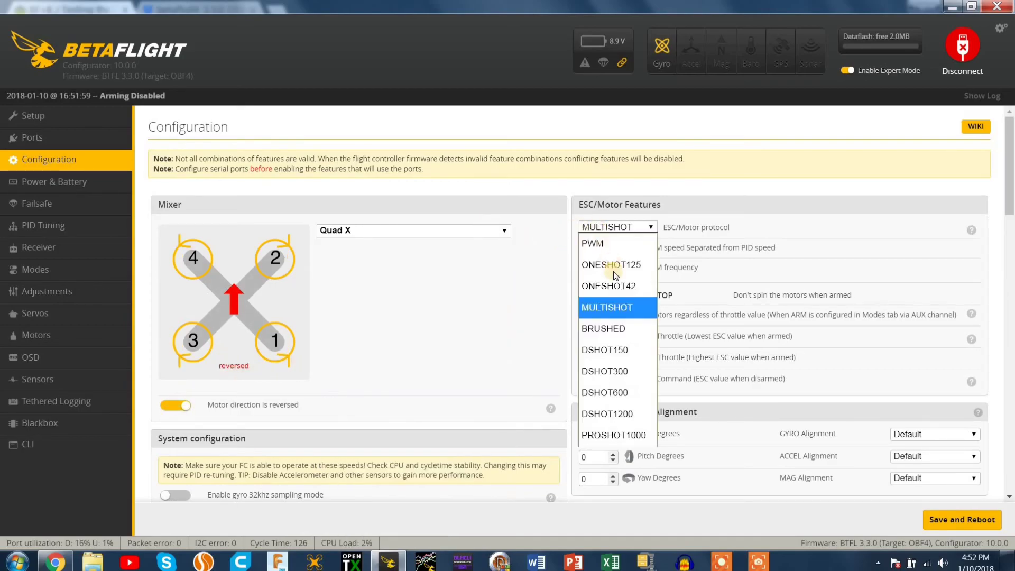
pyautogui.click(625, 413)
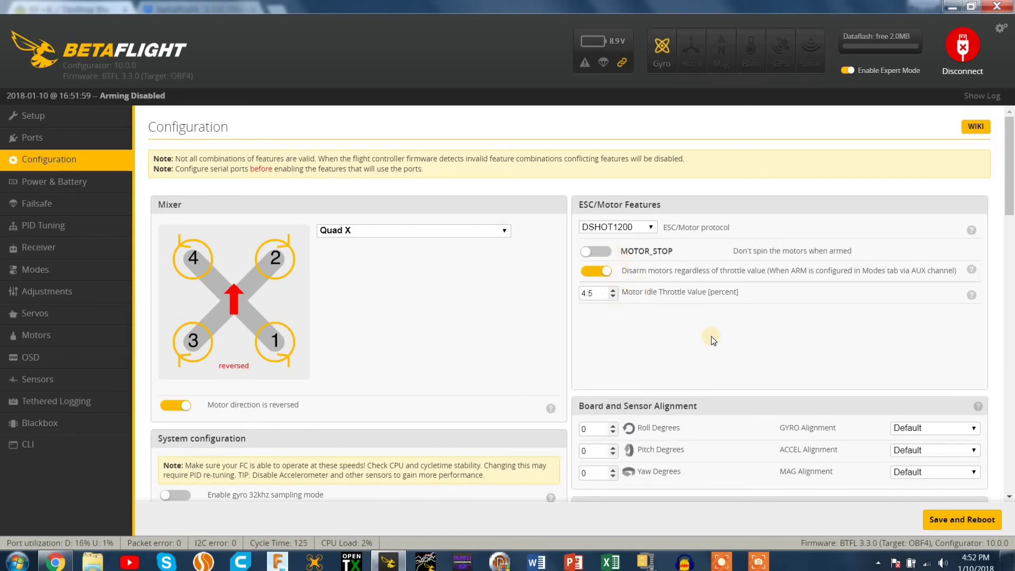
# Set the PID loop frequency to 8 kHz and disable the magnetometer in the system configuration.
pyautogui.scroll(-1, 718, 331)
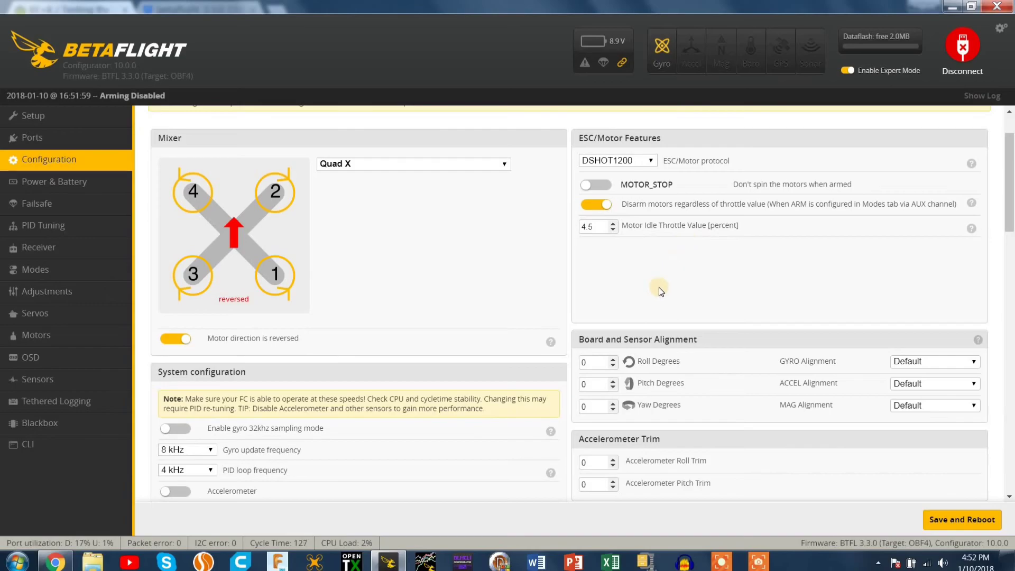
pyautogui.scroll(-2, 658, 287)
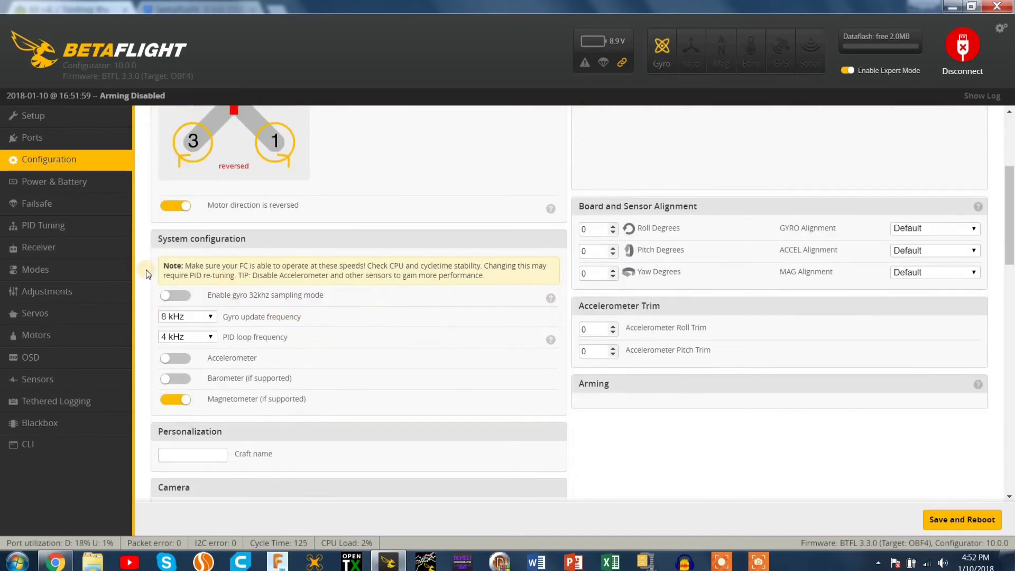
pyautogui.click(188, 337)
pyautogui.click(174, 12)
pyautogui.click(186, 401)
pyautogui.scroll(-1, 226, 348)
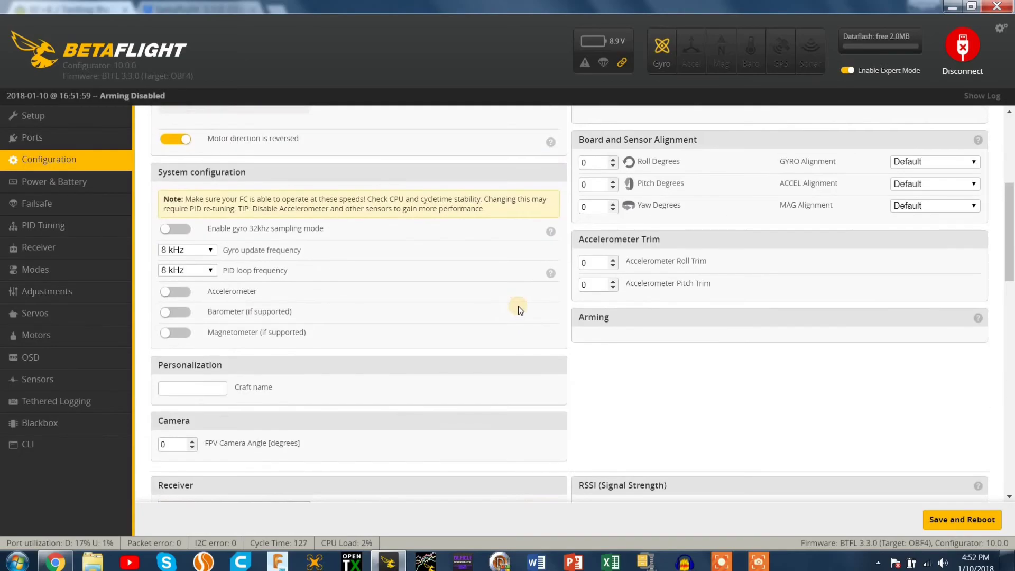
# Set the board alignment's pitch to 180 degrees.
pyautogui.scroll(1, 655, 278)
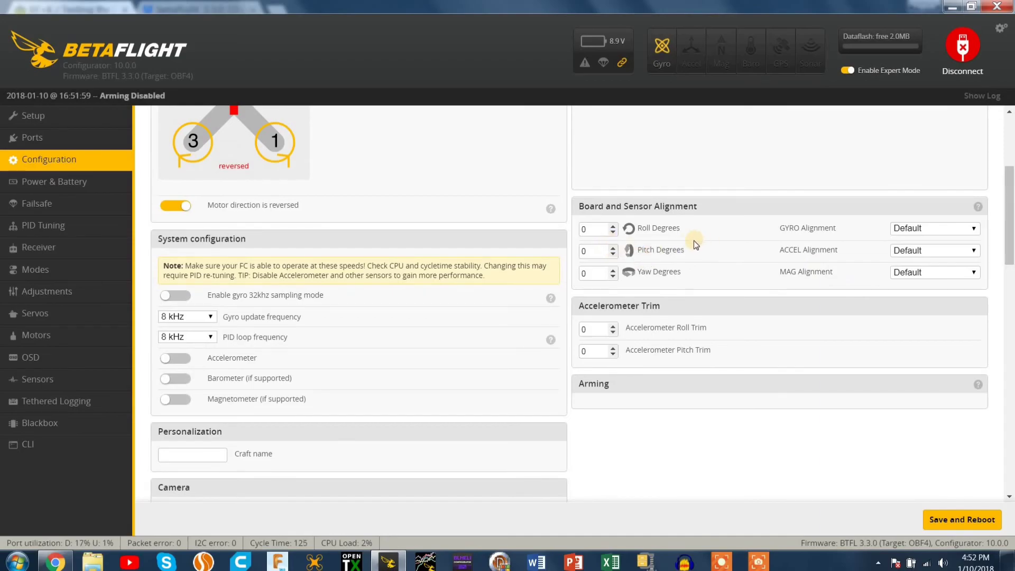
pyautogui.moveTo(600, 250); pyautogui.dragTo(551, 256)
pyautogui.write('180')
# Enter PTFPV Race as the craft name and set the FPV camera angle to 50 degrees.
pyautogui.scroll(-3, 566, 326)
pyautogui.click(163, 317)
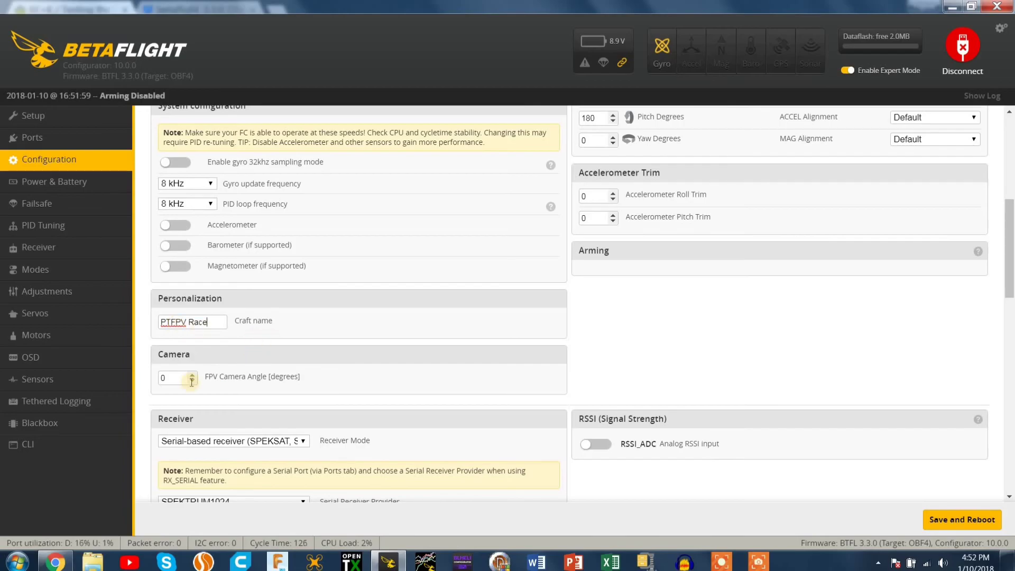
pyautogui.click(174, 377)
pyautogui.write('20')
# Set the serial receiver provider to SBUS.
pyautogui.scroll(-3, 211, 389)
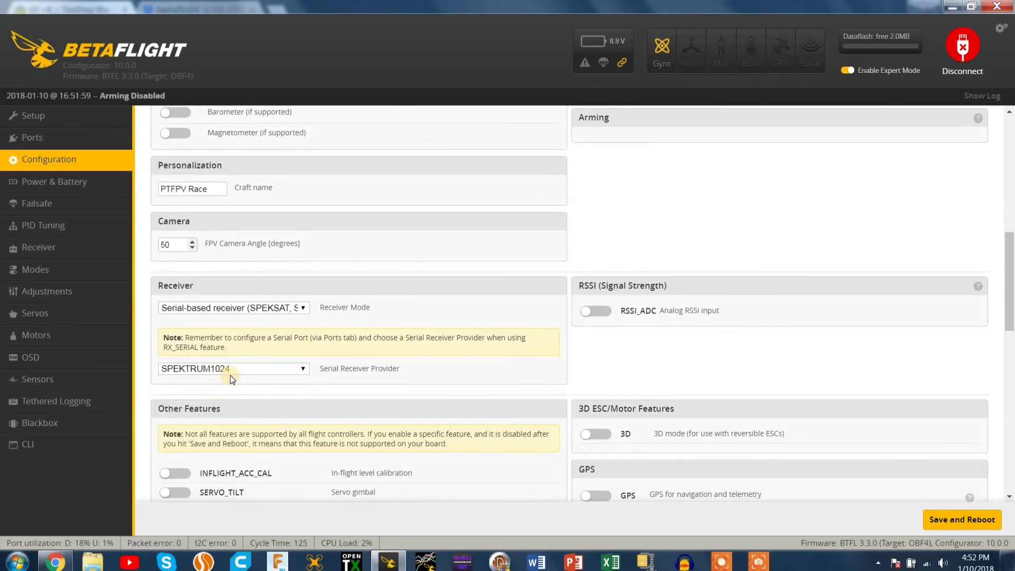
pyautogui.click(233, 369)
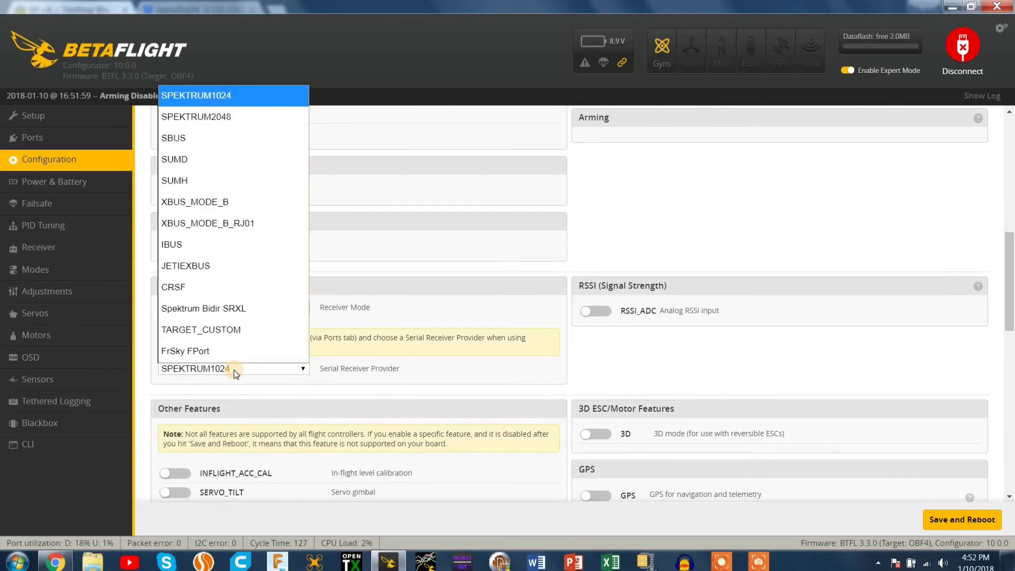
pyautogui.click(214, 142)
# Disable the OSD feature, look over the beeper options, and save the configuration with a reboot.
pyautogui.scroll(-5, 279, 338)
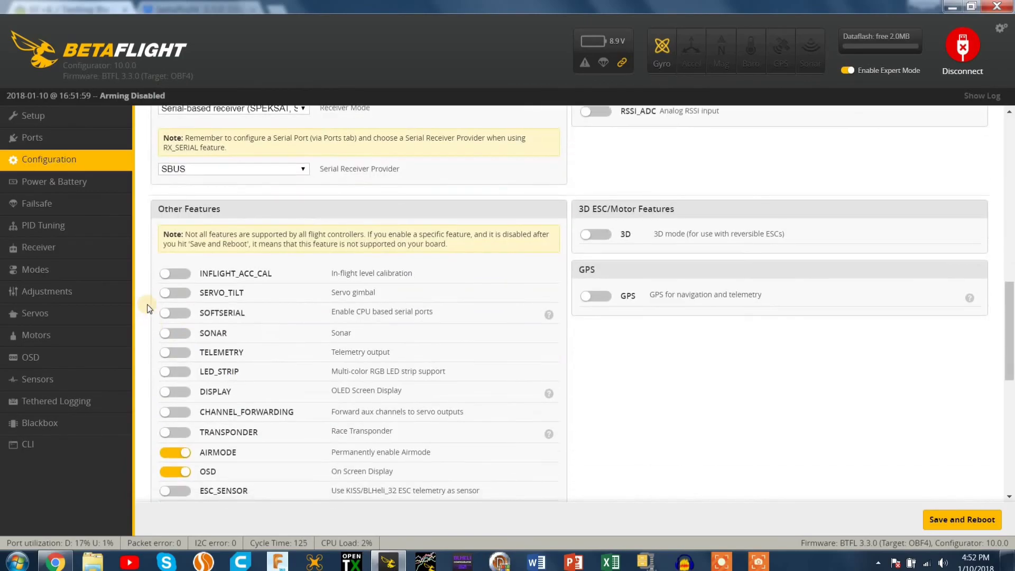
pyautogui.scroll(-3, 248, 275)
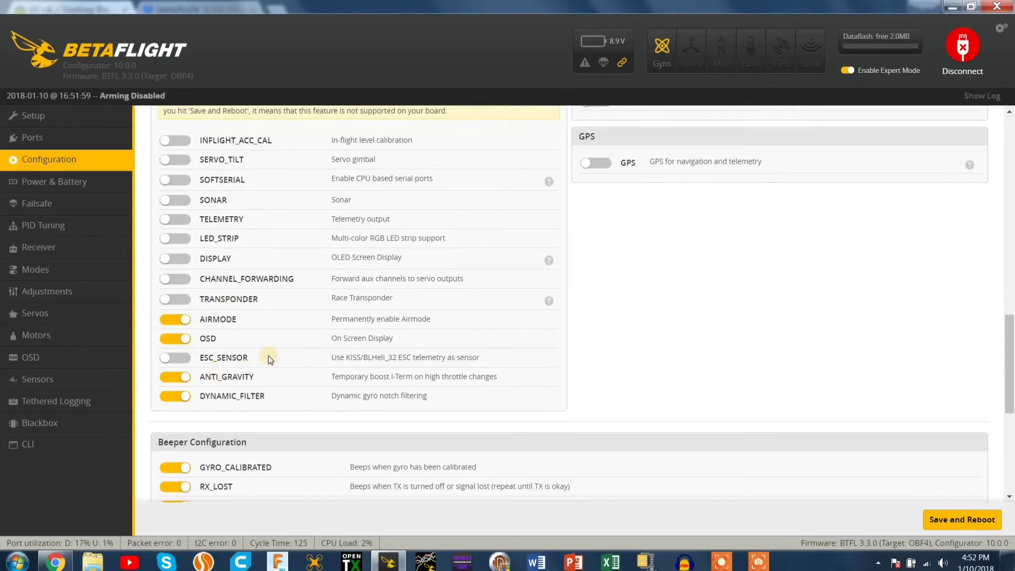
pyautogui.click(175, 338)
pyautogui.scroll(-1, 254, 351)
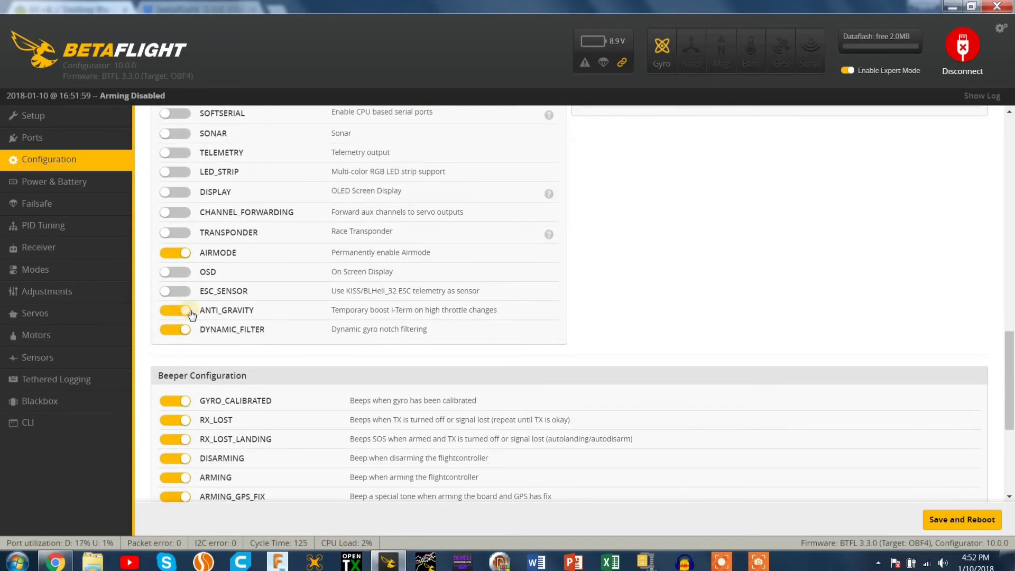
pyautogui.scroll(2, 286, 338)
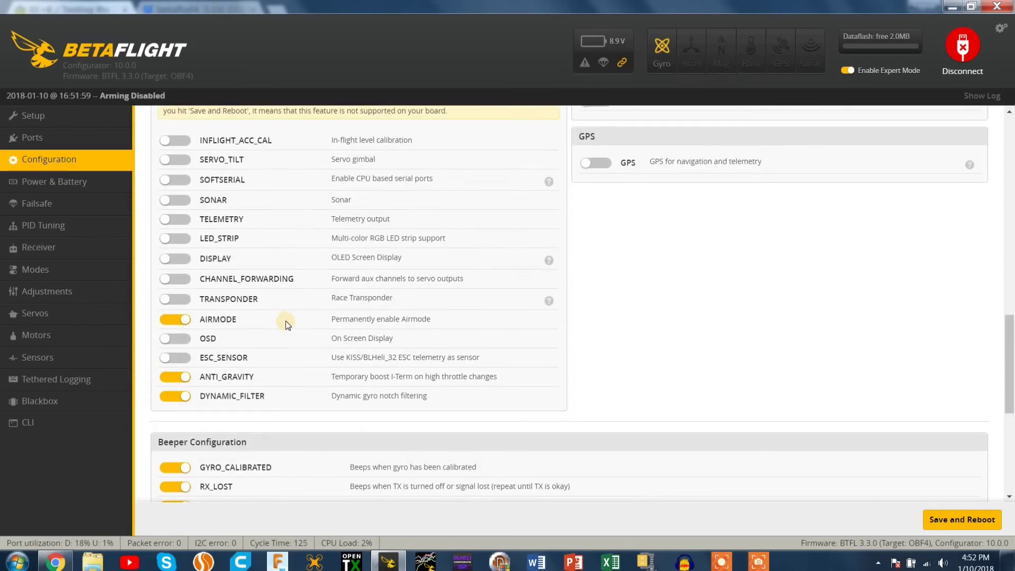
pyautogui.scroll(-3, 282, 341)
pyautogui.scroll(-4, 227, 386)
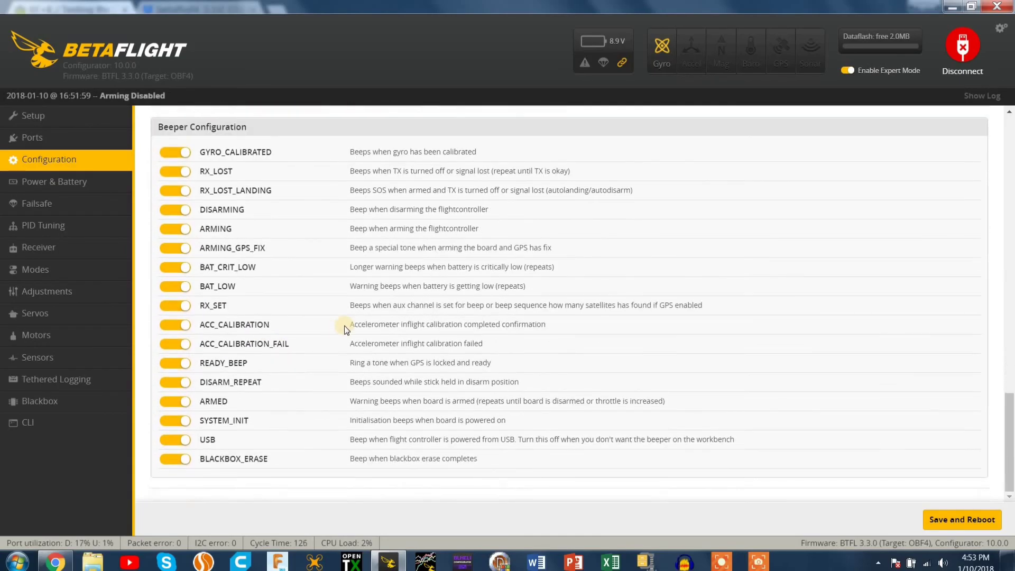
pyautogui.scroll(7, 475, 306)
pyautogui.click(945, 519)
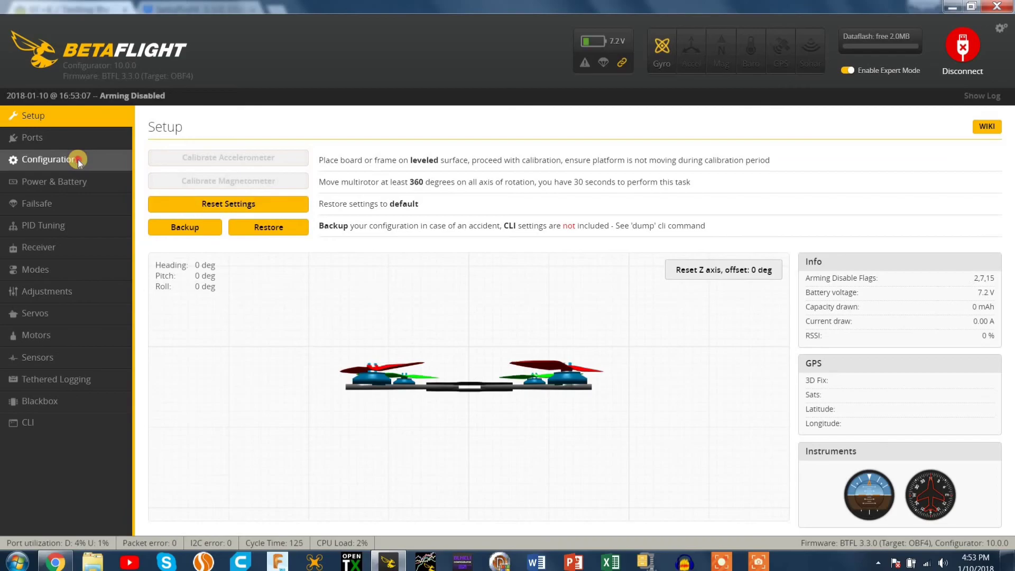
# Check the saved configuration, the Power & Battery settings, and the failsafe stage 2 and channel fallback settings.
pyautogui.click(80, 164)
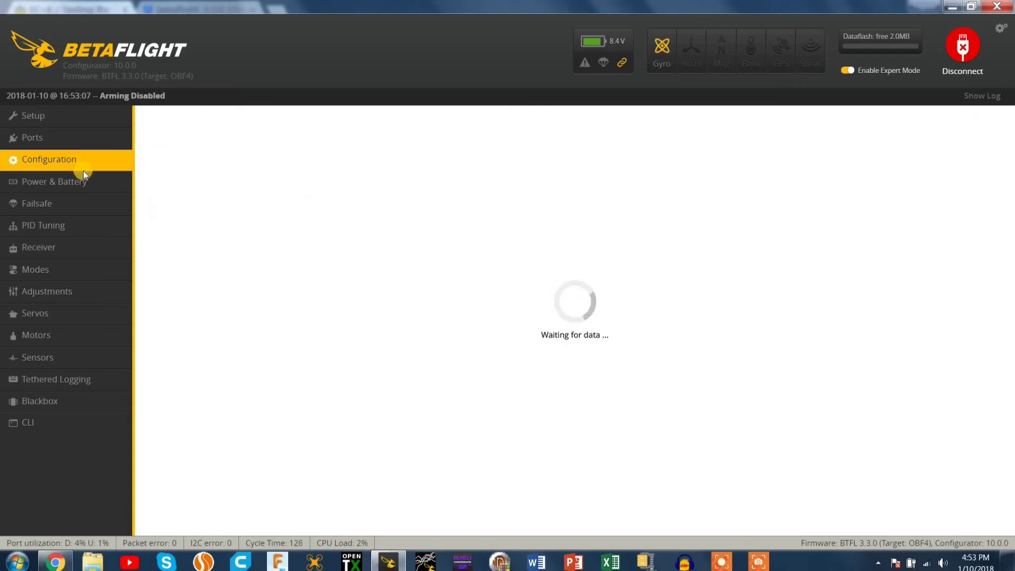
pyautogui.scroll(-10, 473, 323)
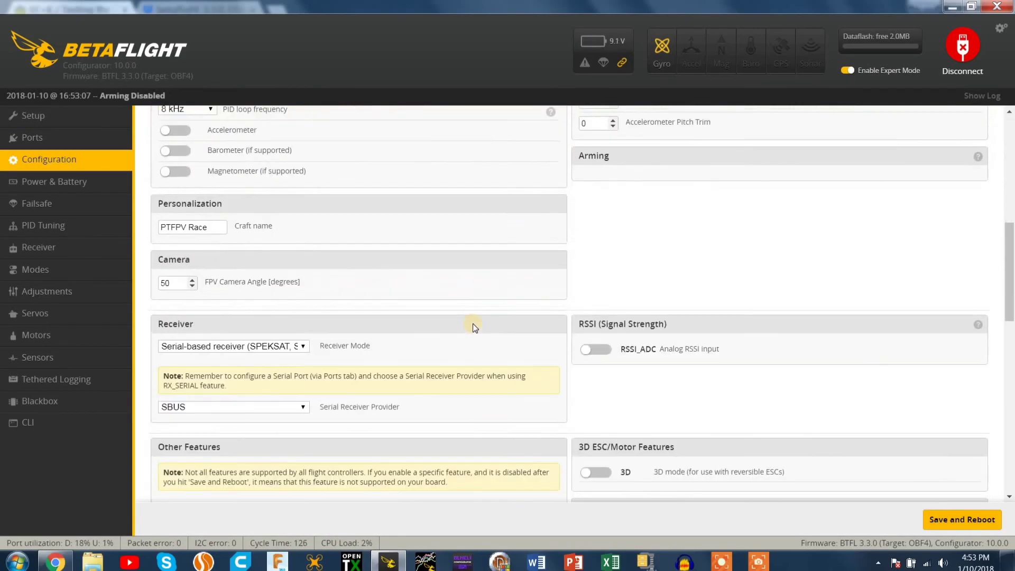
pyautogui.scroll(-9, 472, 324)
pyautogui.scroll(10, 472, 340)
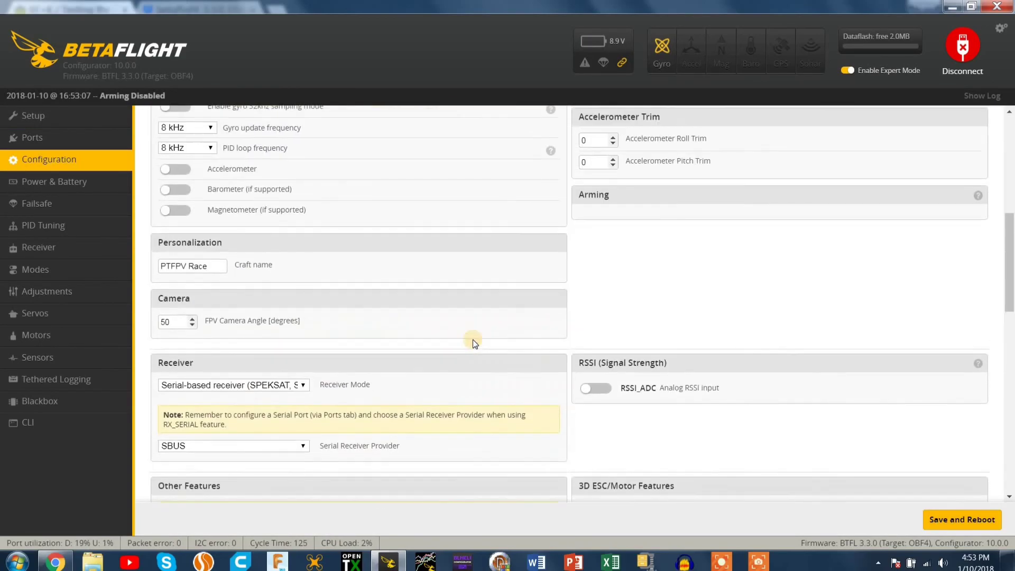
pyautogui.scroll(5, 473, 340)
pyautogui.click(35, 185)
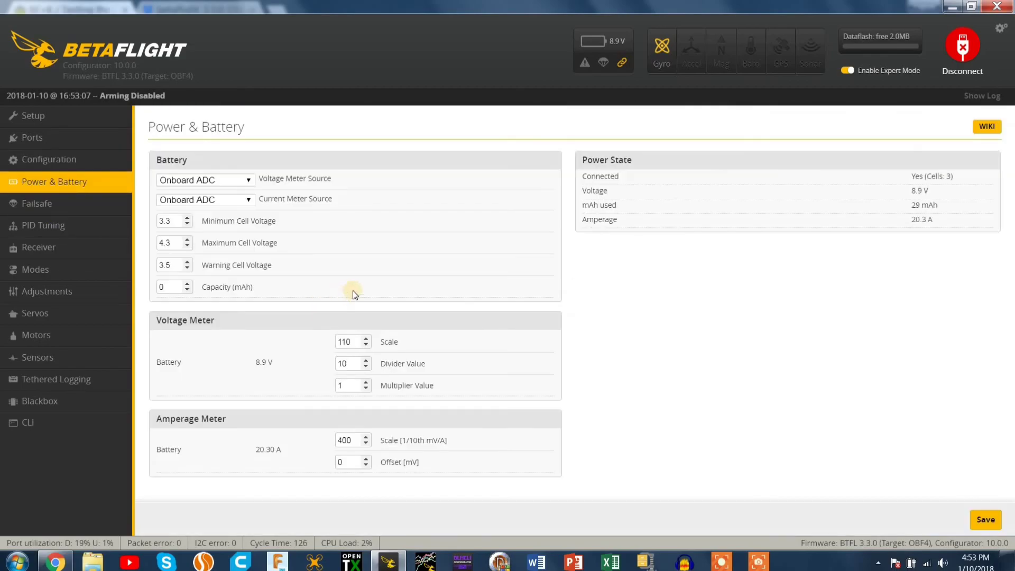
pyautogui.click(48, 203)
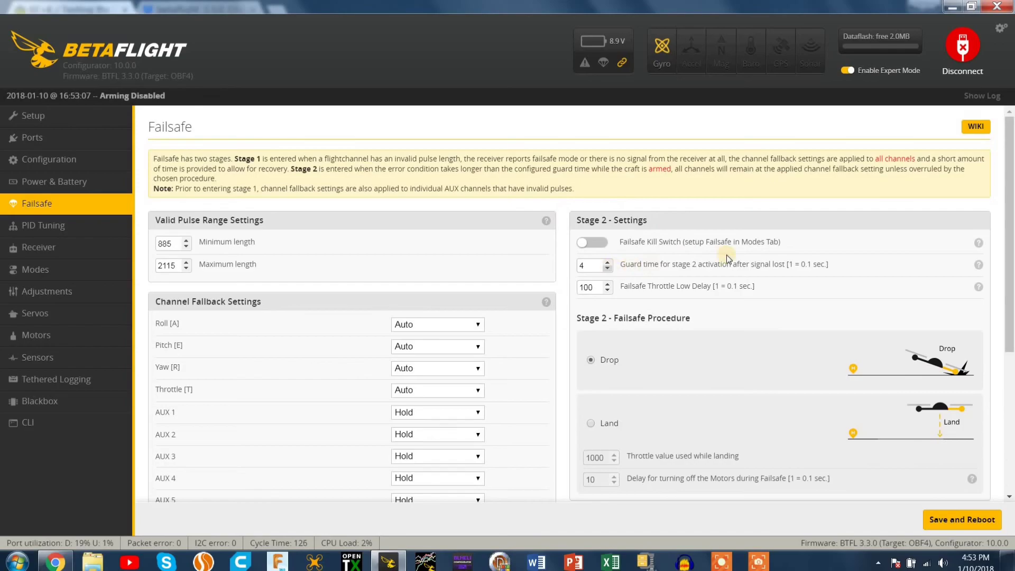
pyautogui.scroll(-4, 760, 234)
pyautogui.scroll(1, 760, 244)
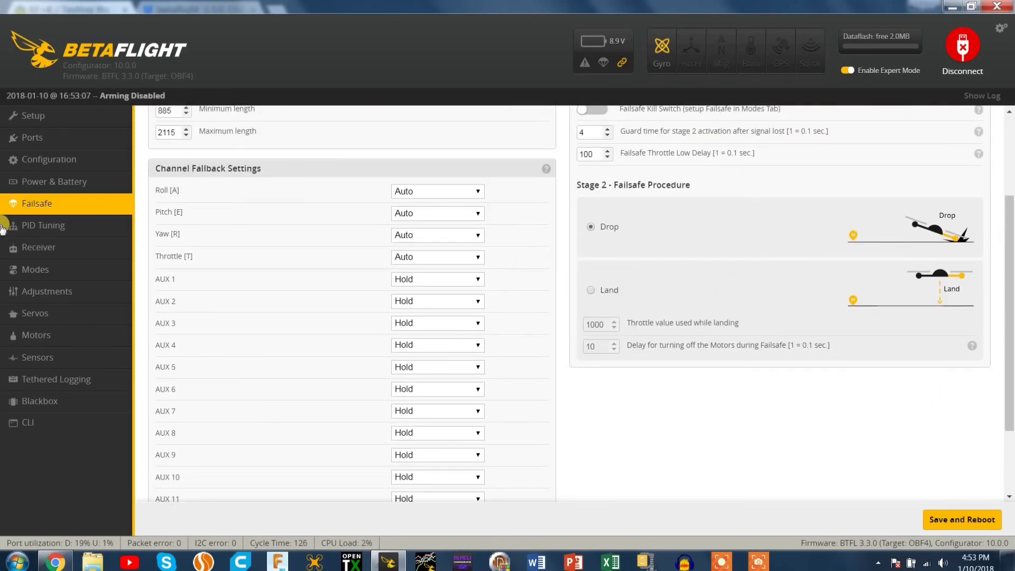
# In the PID tuning settings, set the RC Rate to 1.31 for roll/pitch and for yaw.
pyautogui.click(29, 225)
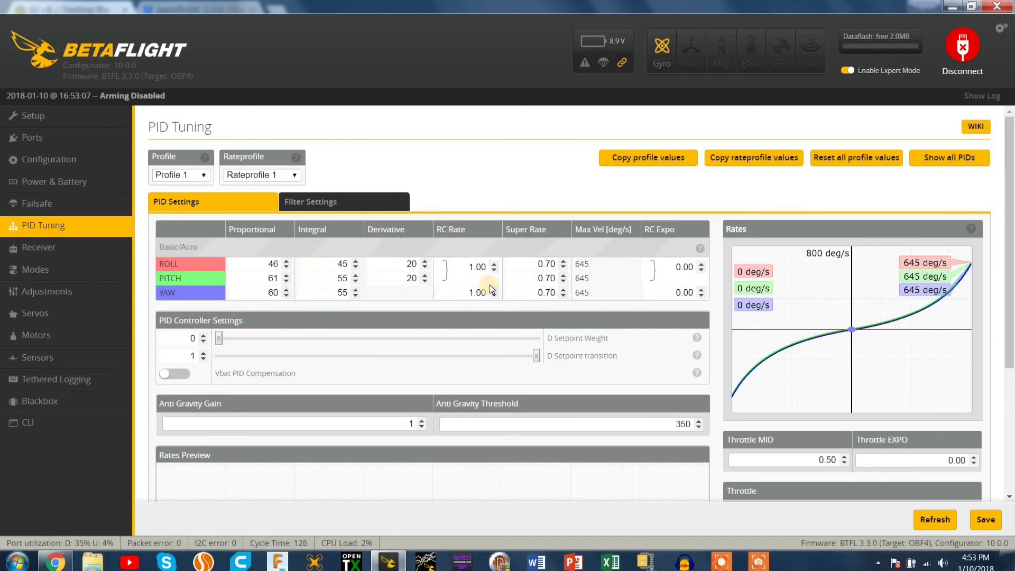
pyautogui.click(491, 266)
pyautogui.moveTo(491, 266); pyautogui.dragTo(493, 295)
# Set the Super Rate to 0.71 for yaw, pitch and roll, and save the PID tuning settings.
pyautogui.click(563, 292)
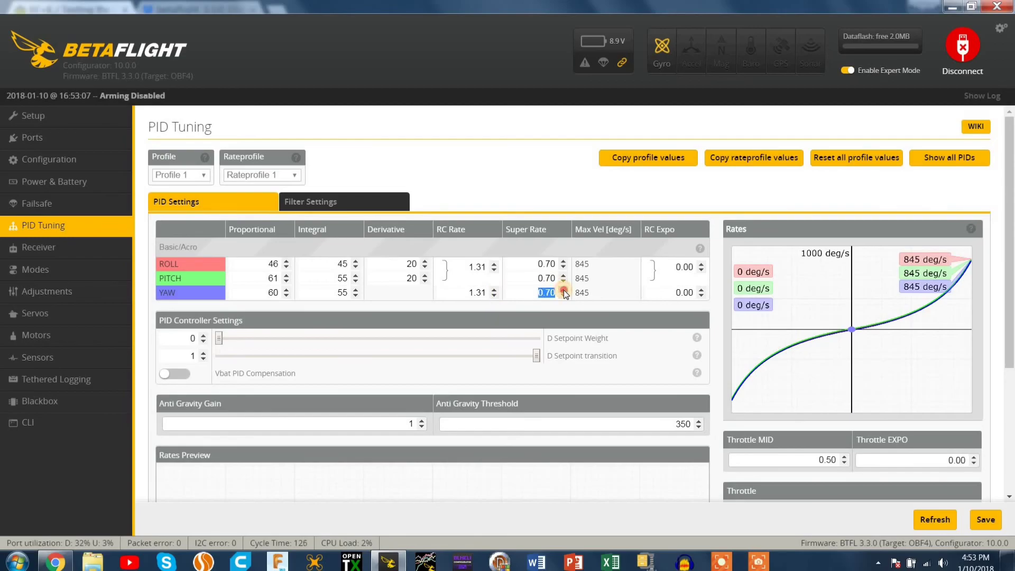
pyautogui.click(564, 290)
pyautogui.click(563, 276)
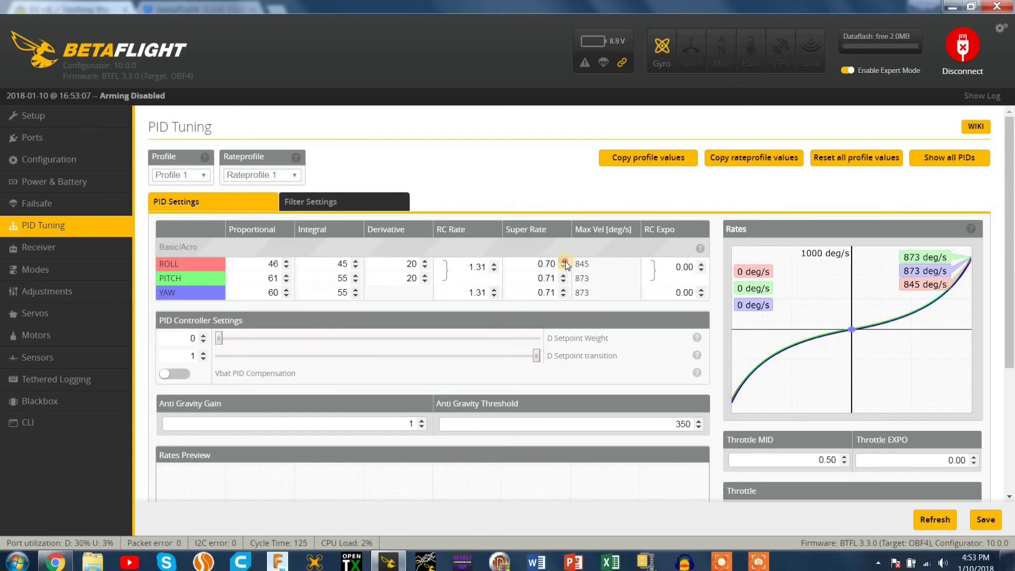
pyautogui.click(563, 261)
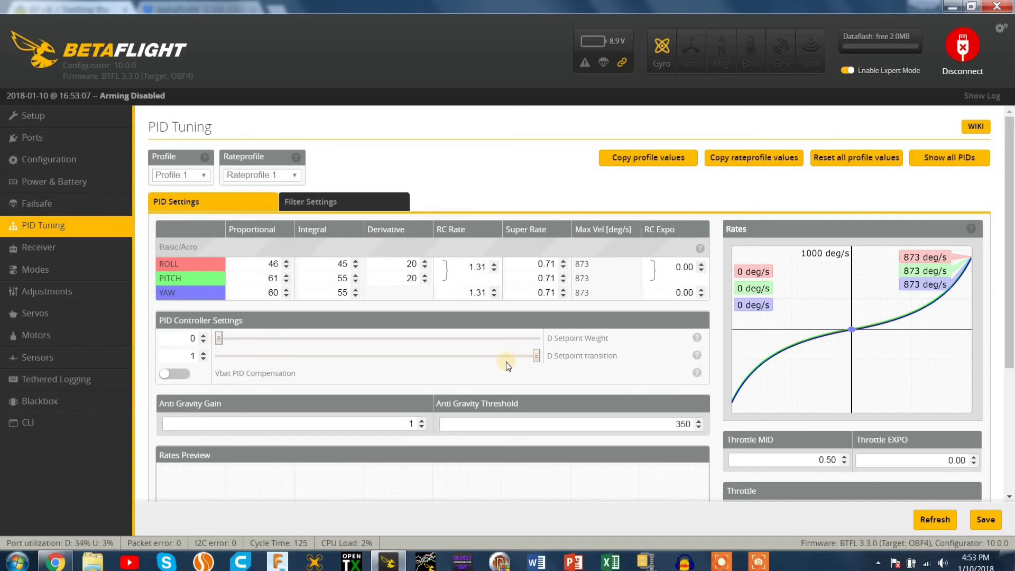
pyautogui.scroll(-3, 449, 380)
pyautogui.scroll(-1, 596, 341)
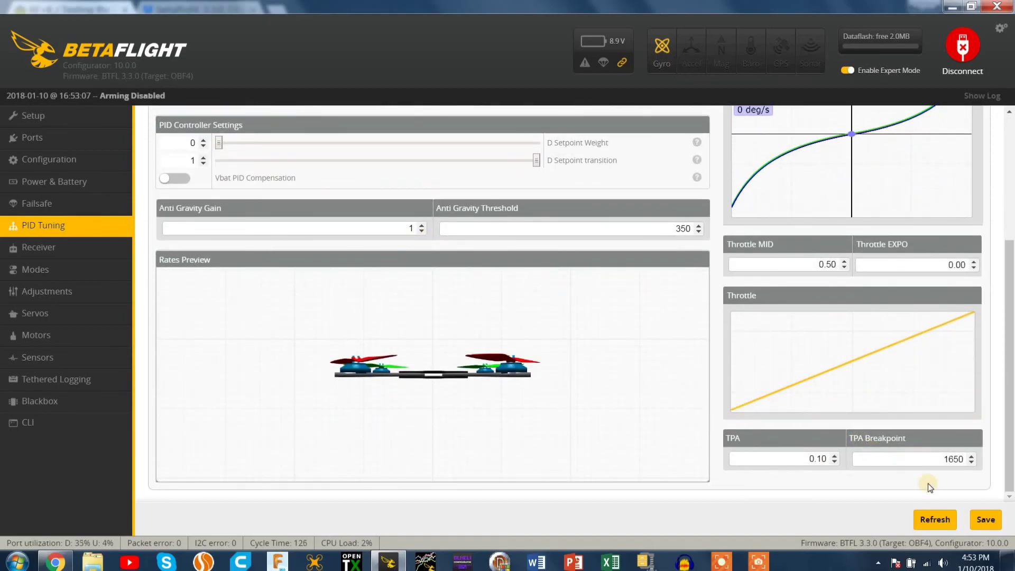
pyautogui.click(986, 520)
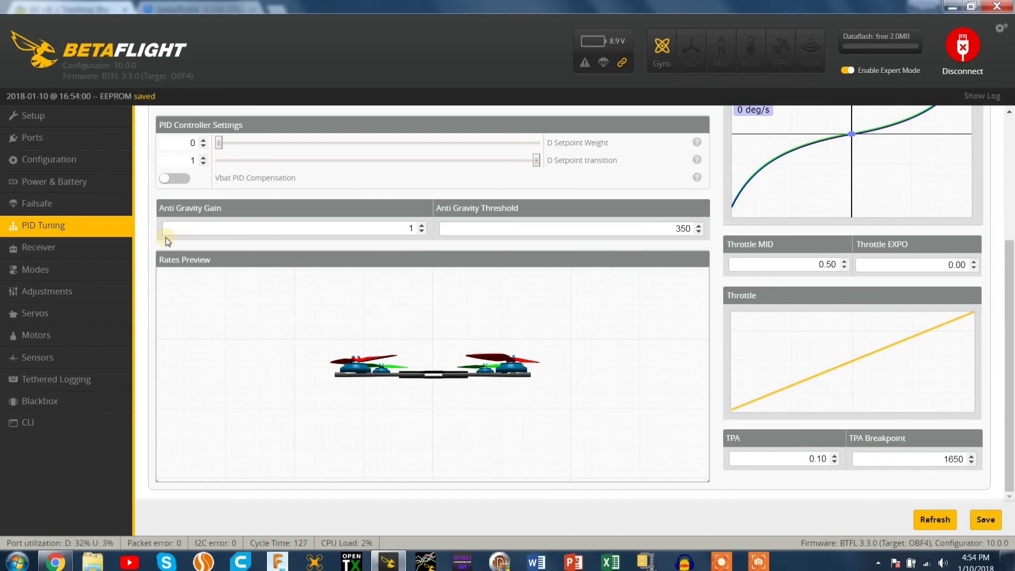
# Review the gyro and D-term filter settings, including the available D-Term Lowpass Filter types.
pyautogui.scroll(4, 182, 233)
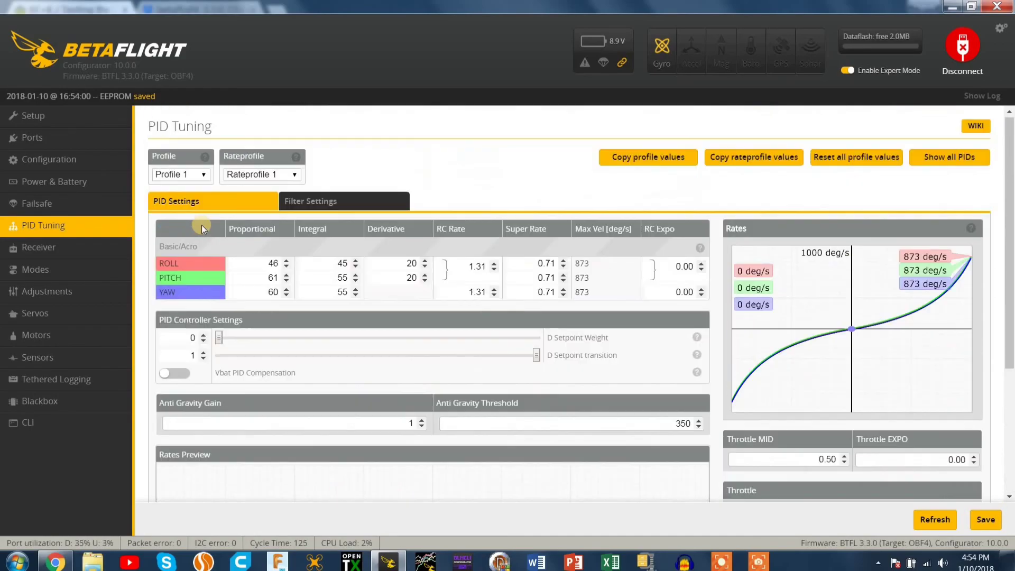
pyautogui.click(306, 207)
pyautogui.scroll(-1, 293, 302)
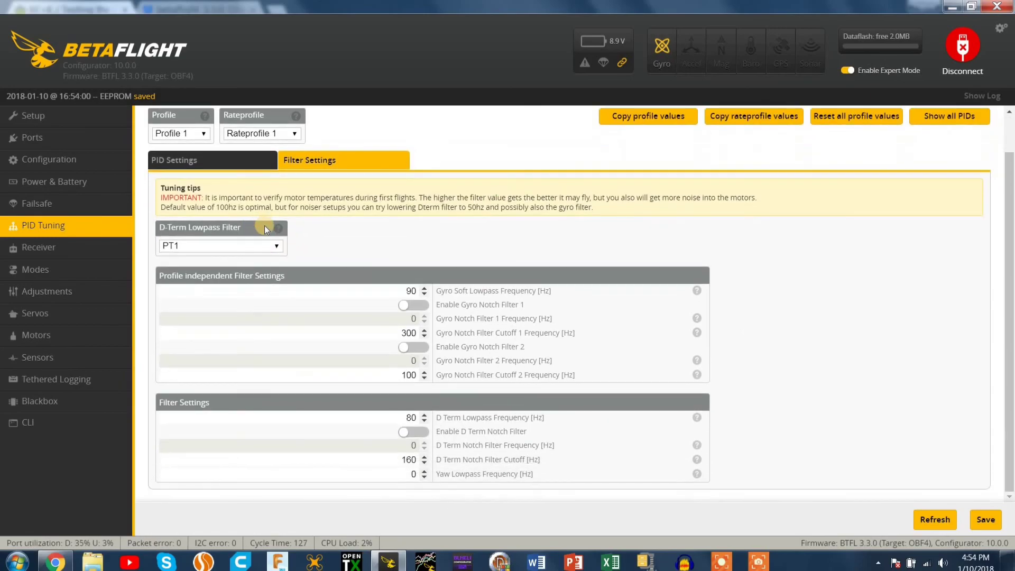
pyautogui.click(267, 249)
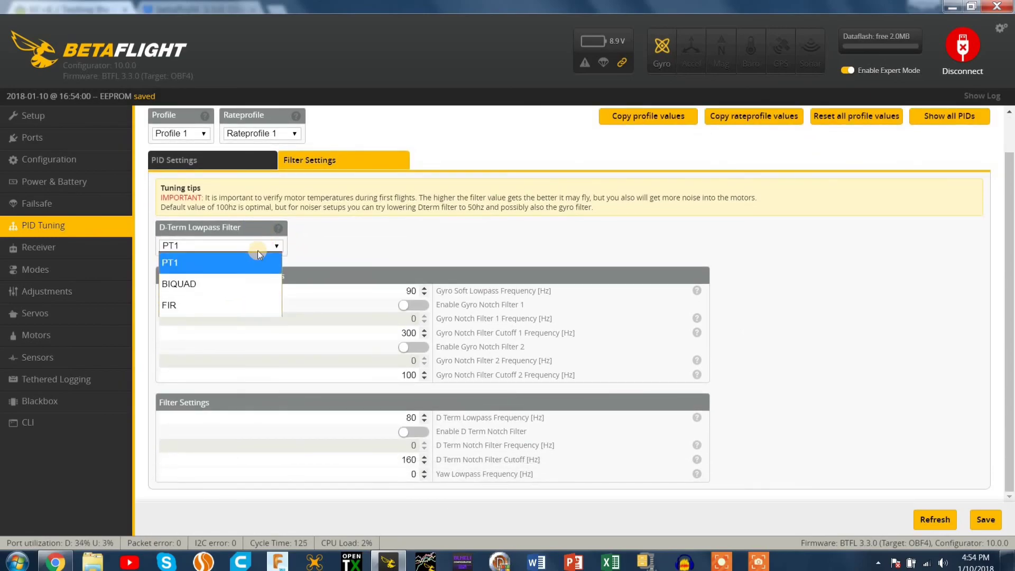
pyautogui.click(411, 290)
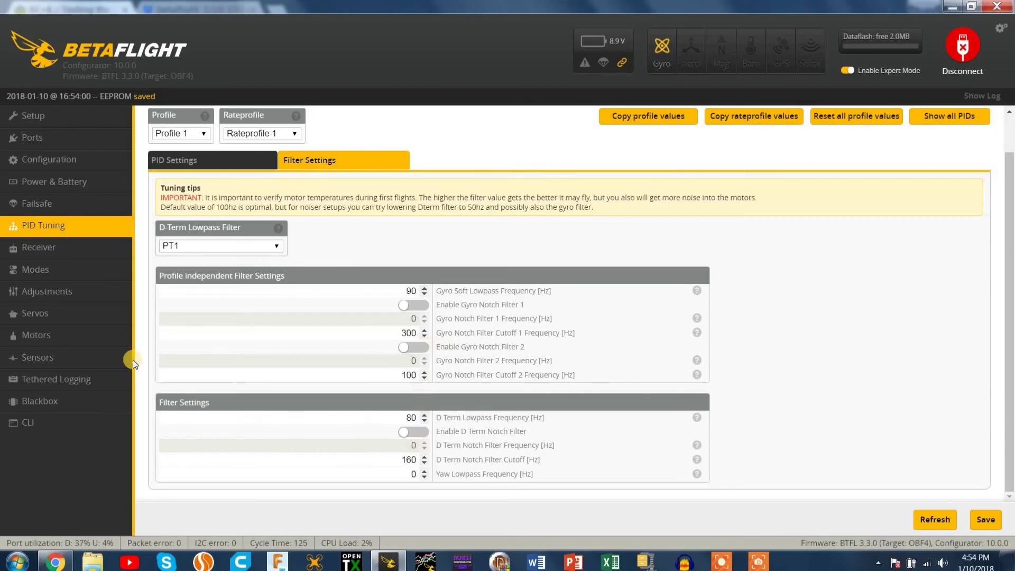
# Set the receiver's channel map to TARE1234.
pyautogui.click(68, 248)
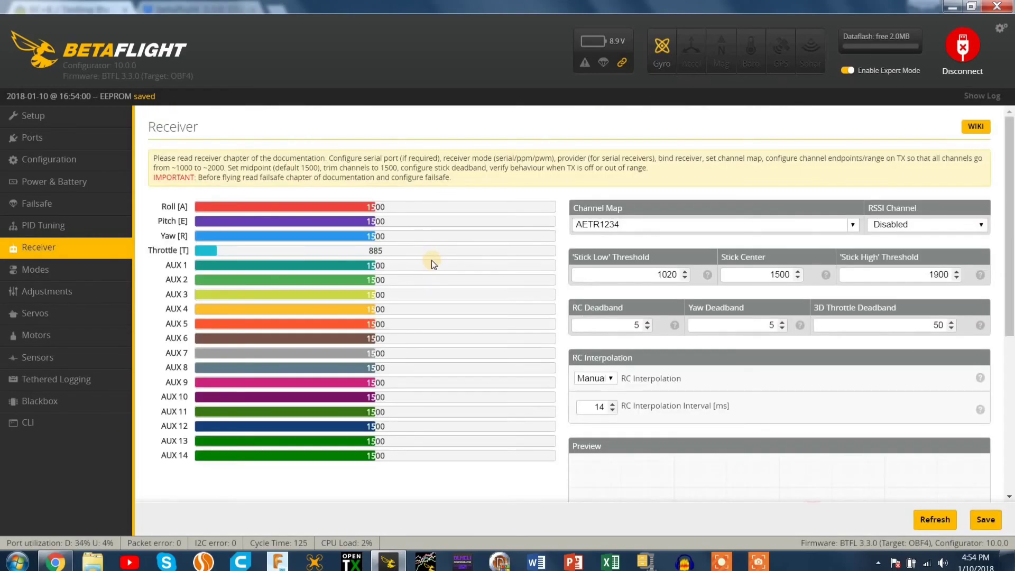
pyautogui.scroll(-2, 607, 204)
pyautogui.scroll(2, 625, 204)
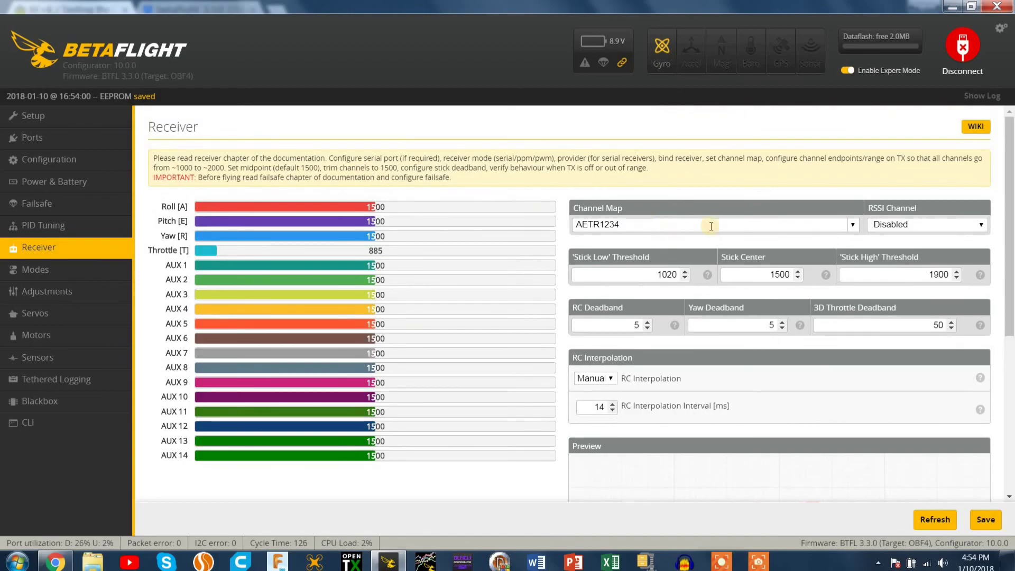
pyautogui.hotkey('ctrl', 'a')
pyautogui.write('TARE')
# Set the receiver's 'Stick Low' Threshold to 1010.
pyautogui.scroll(-2, 728, 222)
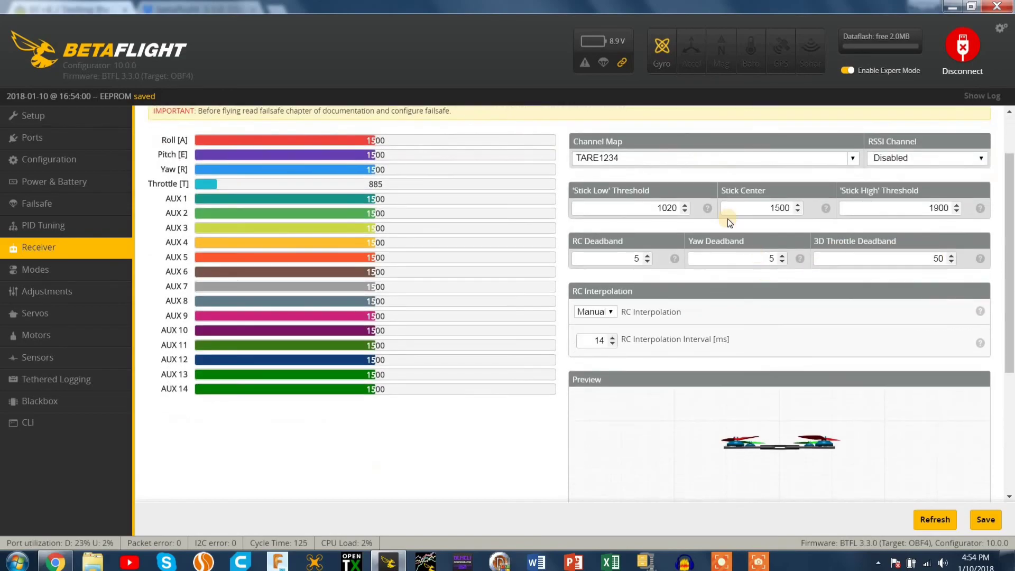
pyautogui.click(684, 211)
pyautogui.click(684, 211)
pyautogui.click(685, 211)
pyautogui.click(687, 204)
pyautogui.click(686, 204)
pyautogui.click(687, 204)
# Assign the RSSI channel to AUX 12 and save the receiver settings.
pyautogui.scroll(-5, 721, 251)
pyautogui.scroll(7, 725, 262)
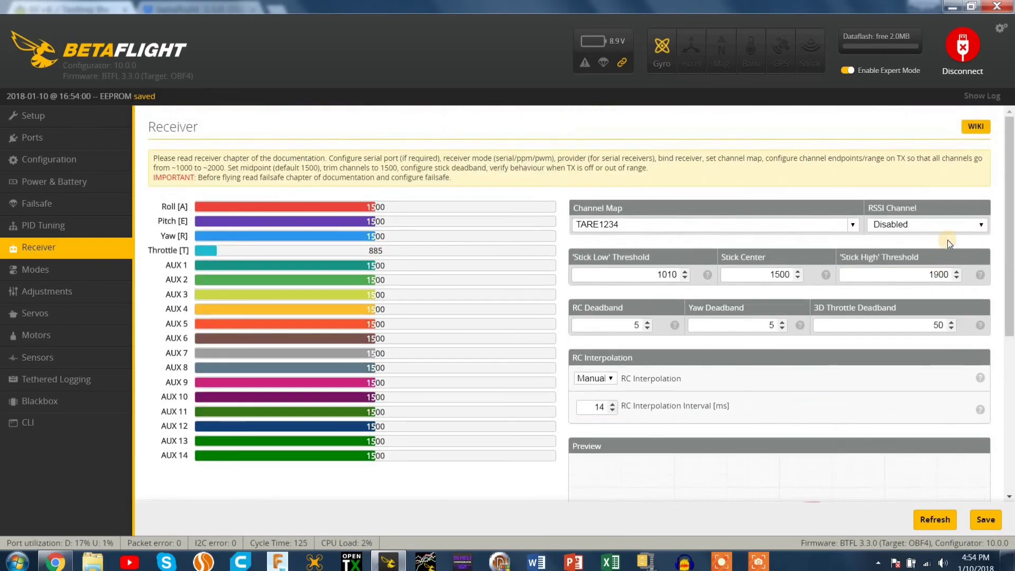
pyautogui.click(947, 234)
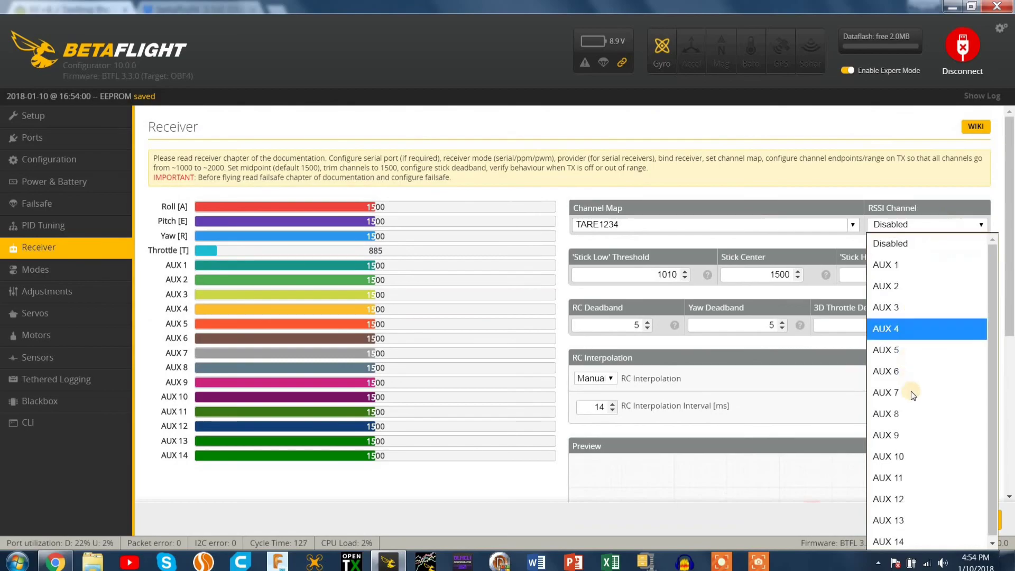
pyautogui.click(898, 497)
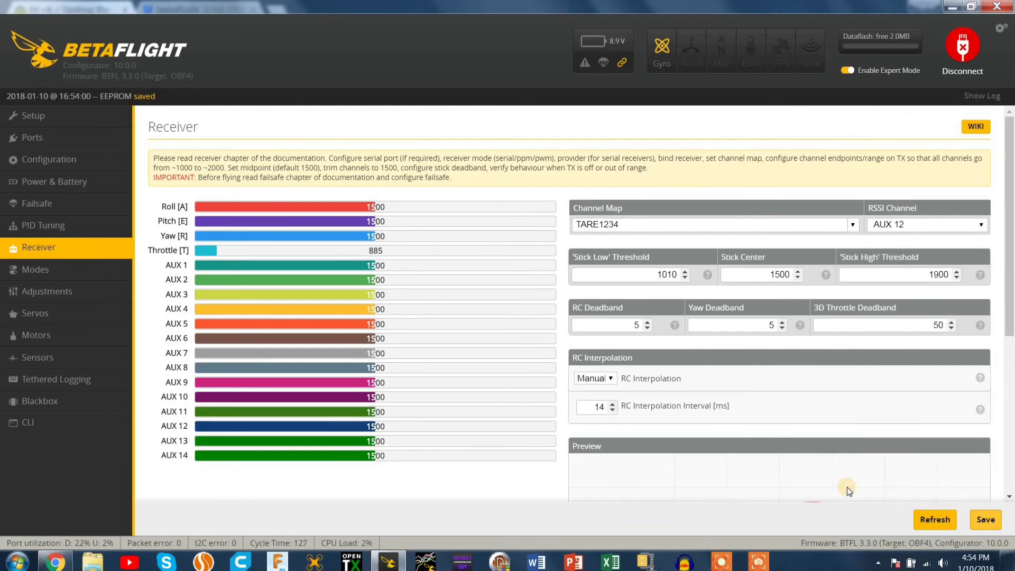
# Look through the Modes, Adjustments, Servos, Motors, Sensors, Tethered Logging, Blackbox and CLI pages.
pyautogui.click(76, 267)
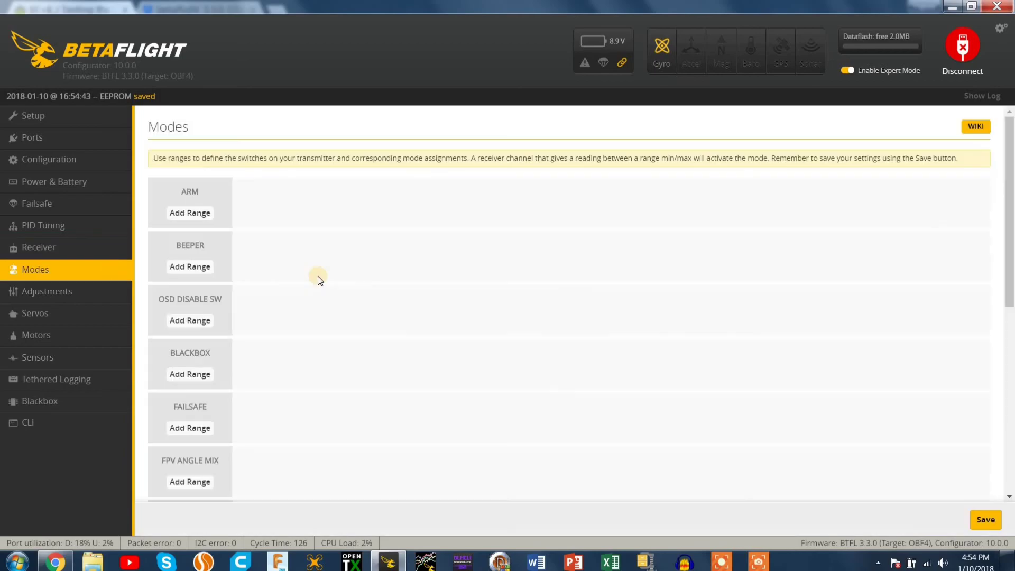
pyautogui.click(97, 291)
pyautogui.click(95, 318)
pyautogui.click(87, 338)
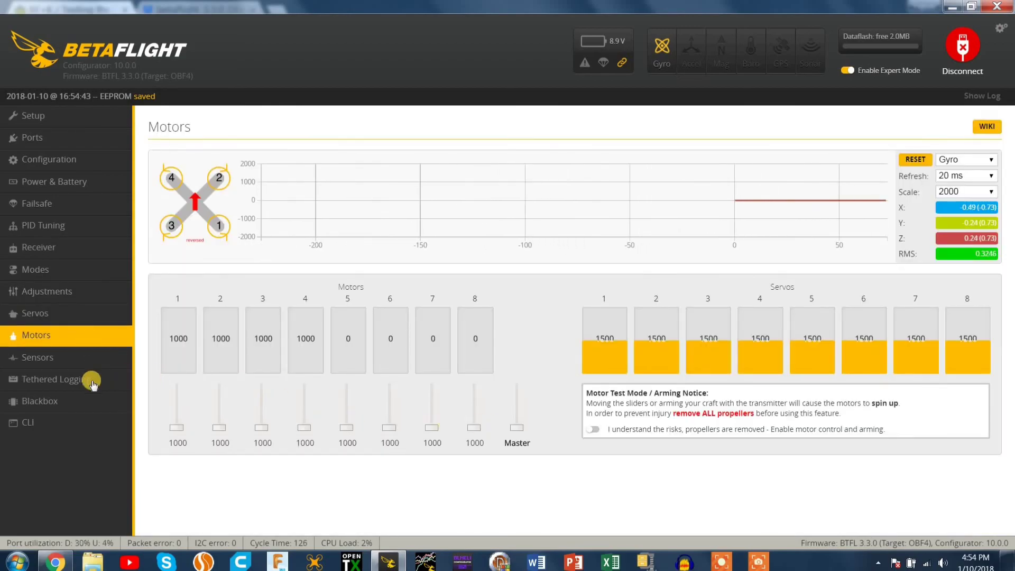
pyautogui.click(90, 354)
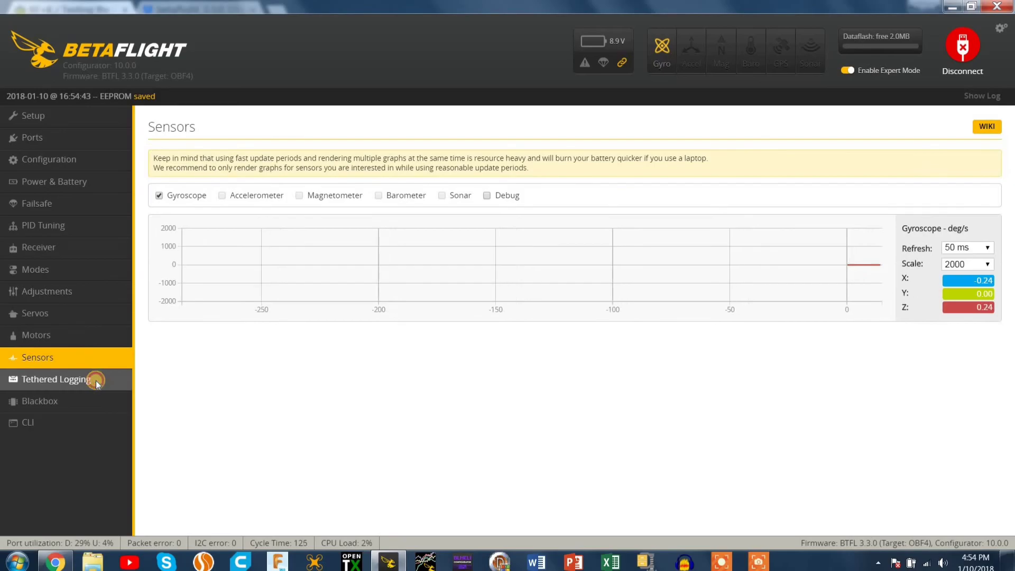
pyautogui.click(96, 380)
pyautogui.click(106, 403)
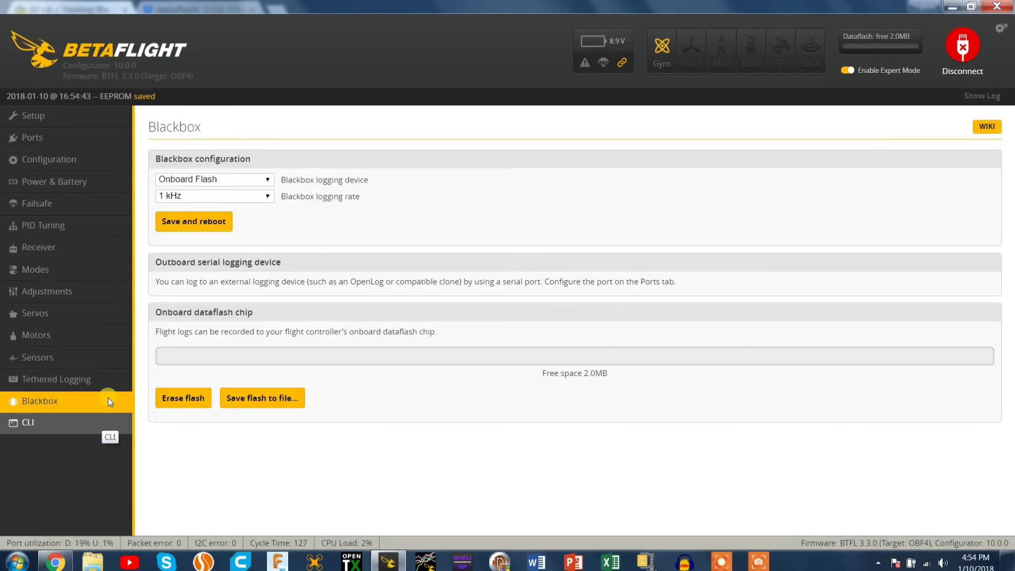
pyautogui.click(74, 420)
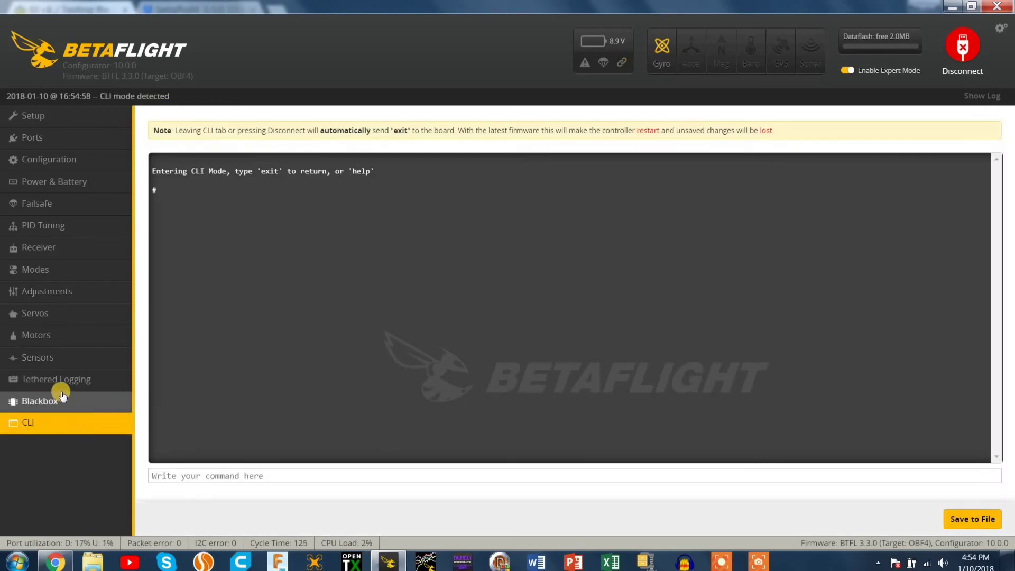
# Leave the CLI and reconnect to the flight controller on COM4.
pyautogui.click(72, 333)
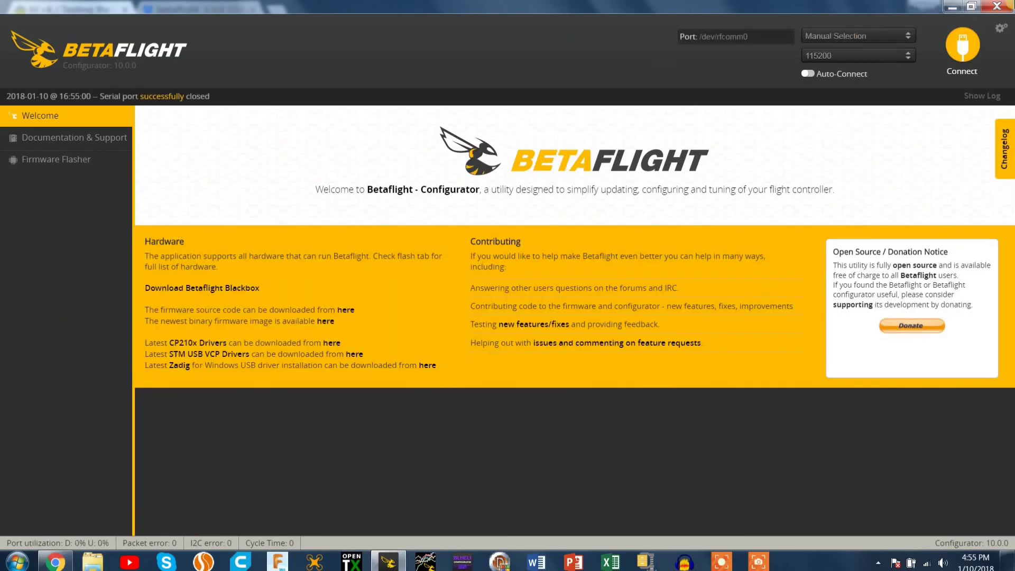
pyautogui.click(966, 48)
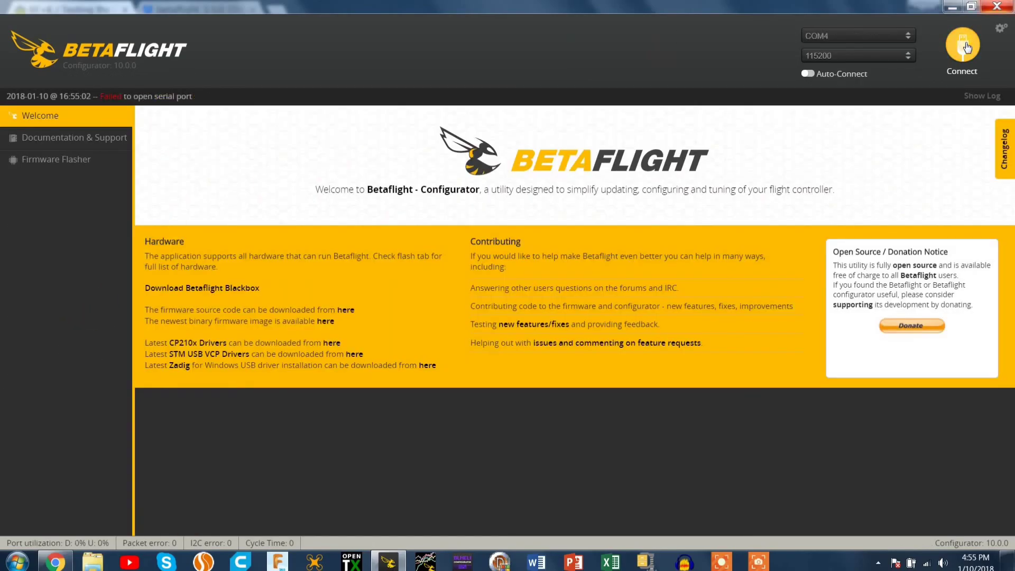
pyautogui.click(966, 48)
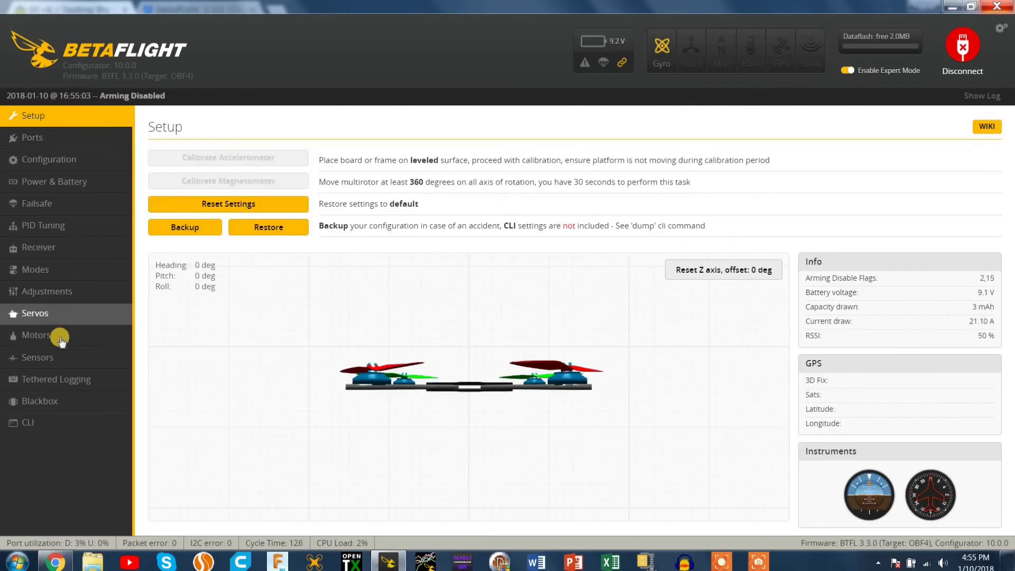
# Add a range to each of the ARM, PREARM, FLIP OVER AFTER CRASH and BEEPER modes.
pyautogui.click(72, 312)
pyautogui.click(80, 294)
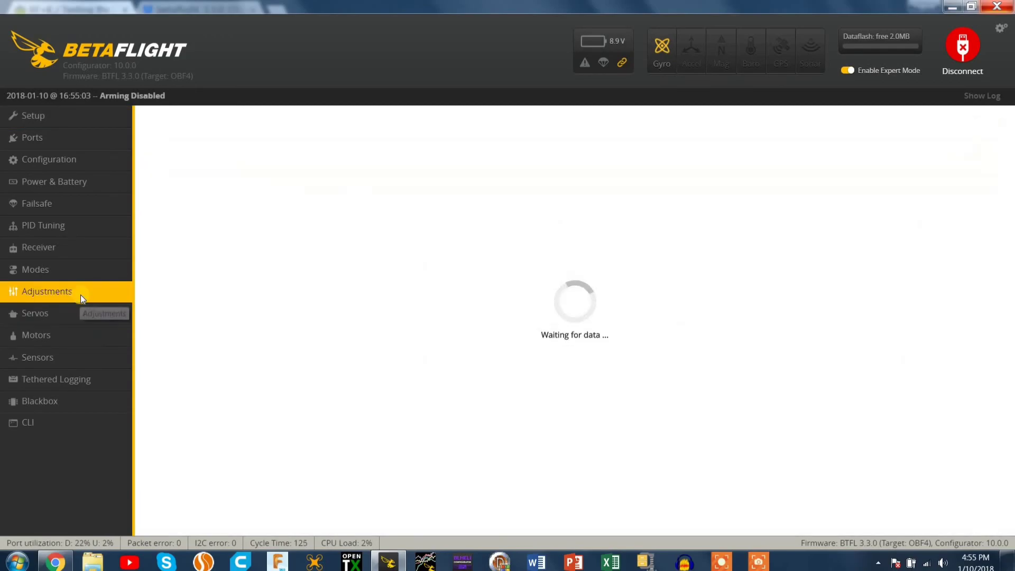
pyautogui.click(93, 278)
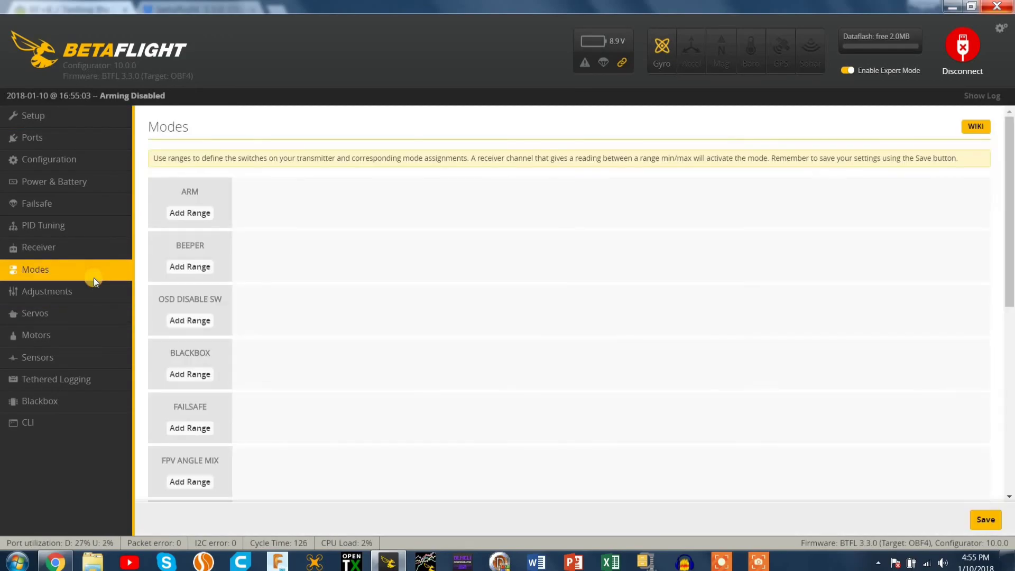
pyautogui.click(193, 215)
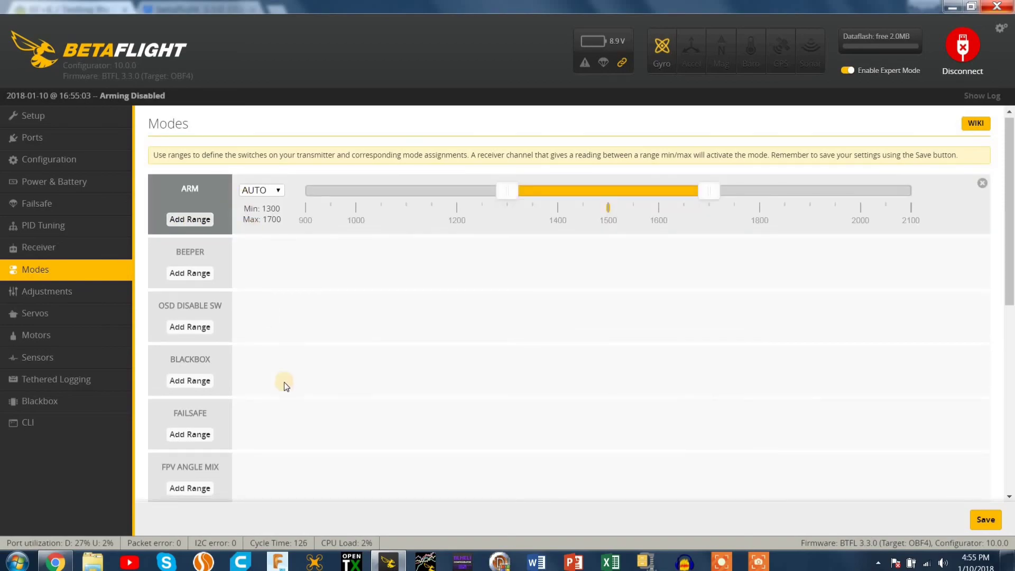
pyautogui.scroll(-8, 284, 381)
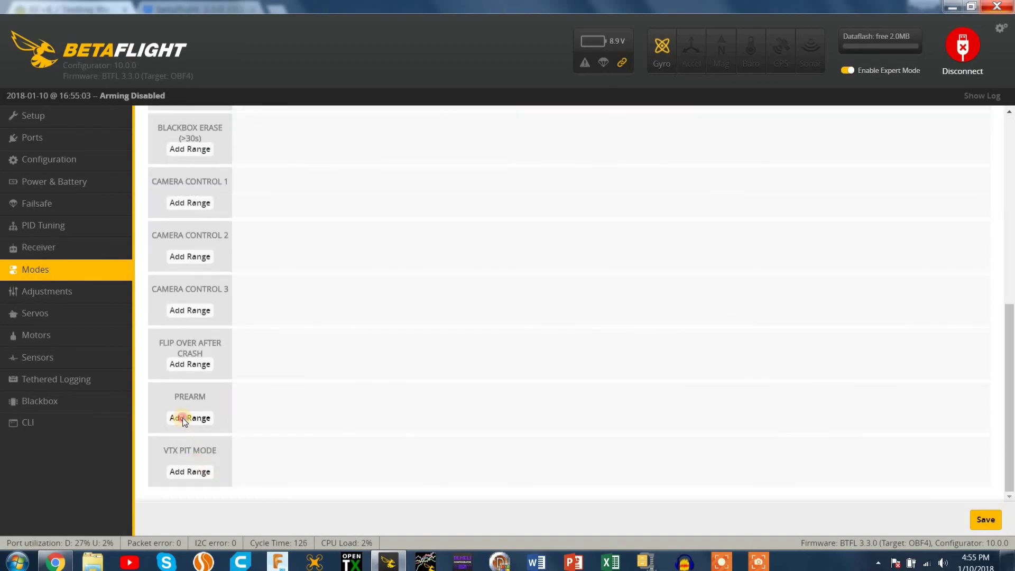
pyautogui.click(183, 417)
pyautogui.click(206, 367)
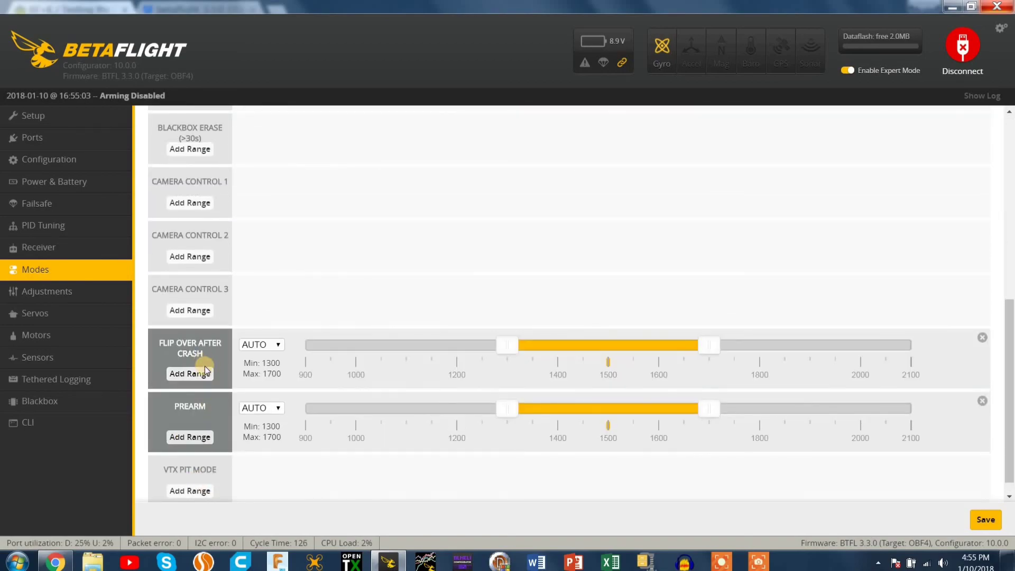
pyautogui.scroll(4, 205, 364)
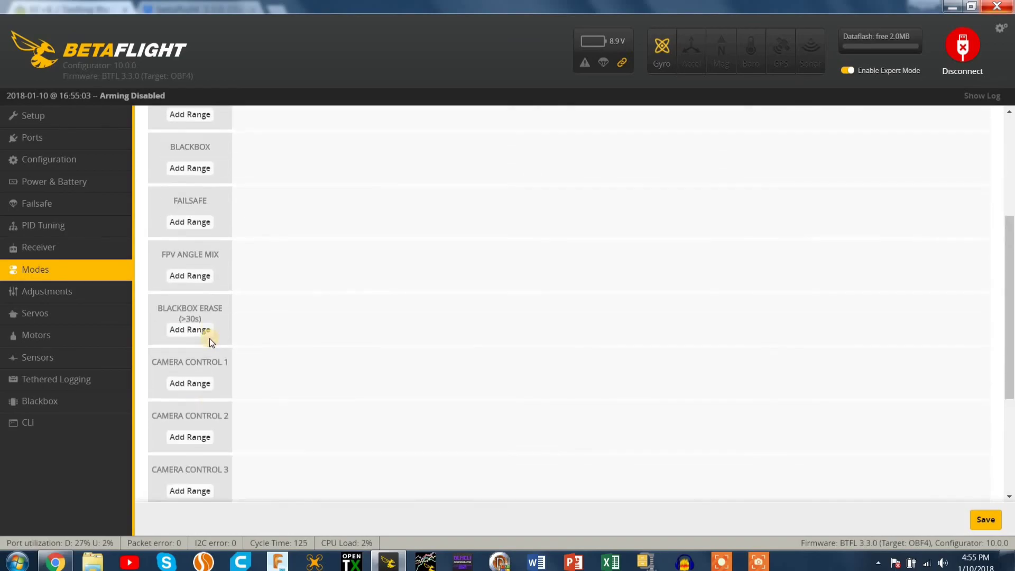
pyautogui.scroll(4, 210, 338)
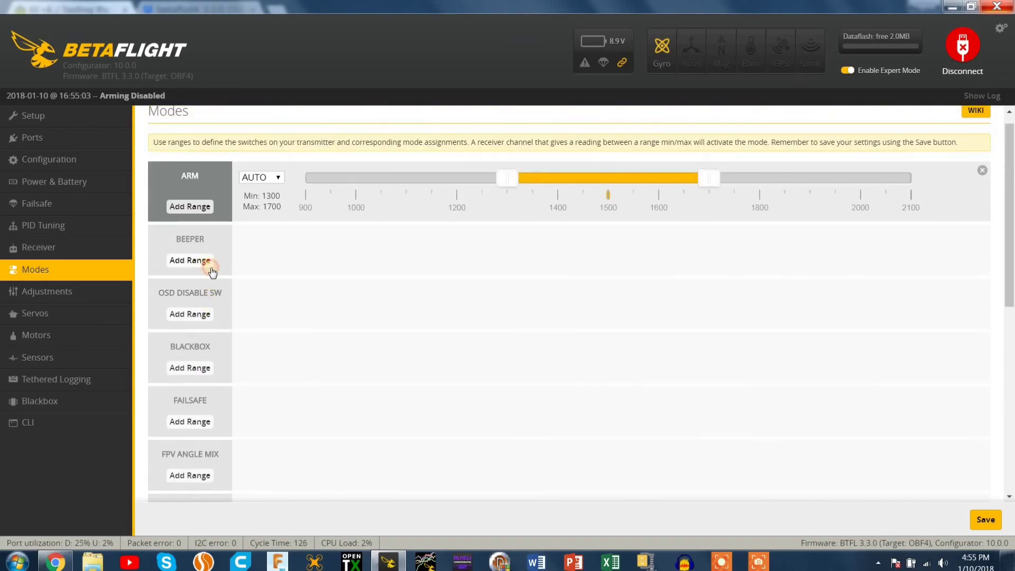
pyautogui.click(205, 261)
# Assign the FLIP OVER AFTER CRASH mode to AUX 8 with an activation range of 1700 to 2100.
pyautogui.scroll(-1, 270, 340)
pyautogui.scroll(-6, 222, 345)
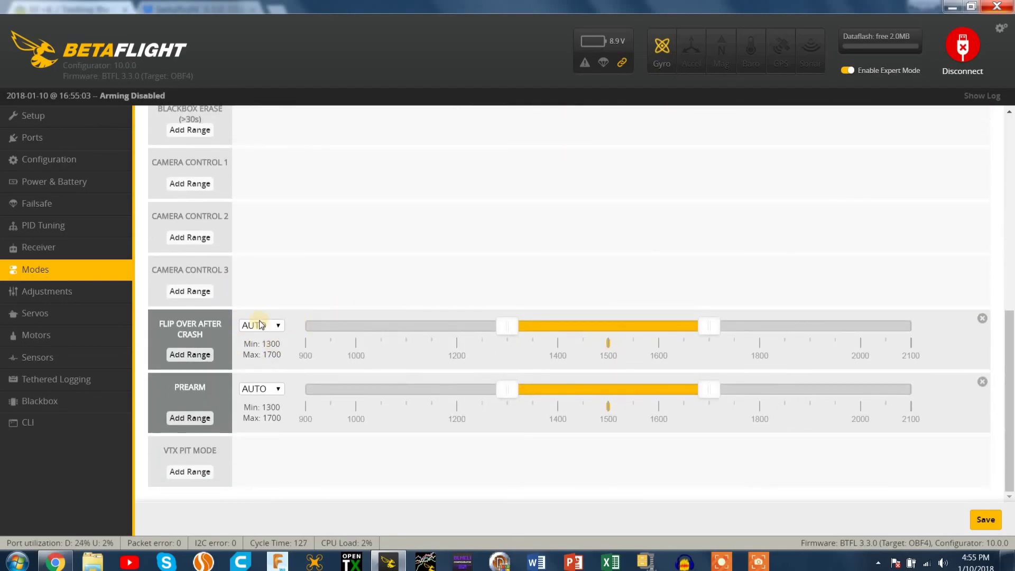
pyautogui.click(262, 325)
pyautogui.click(473, 223)
pyautogui.moveTo(527, 331); pyautogui.dragTo(728, 331)
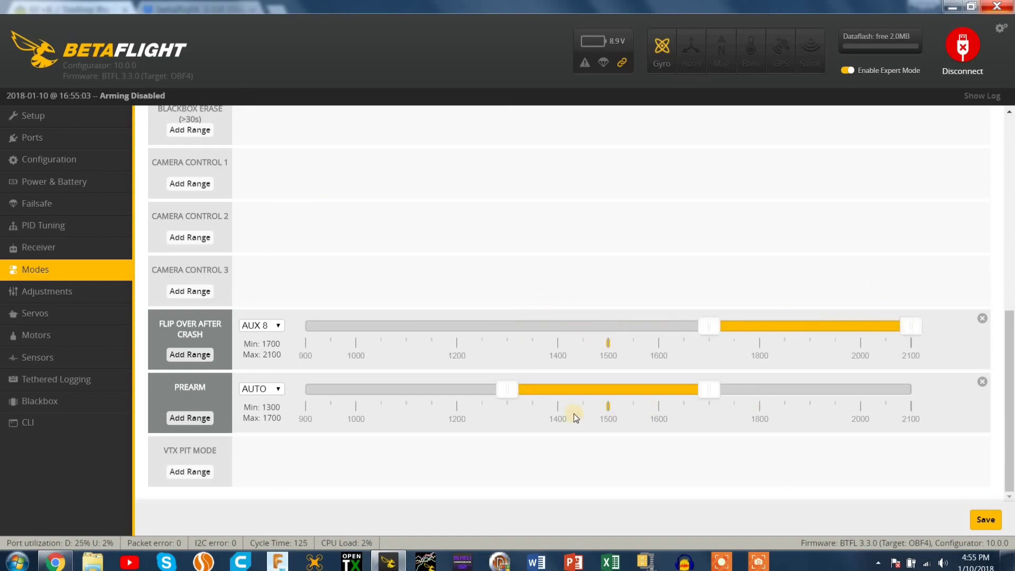
# Assign the PREARM mode to AUX 2 with an activation range of 1700 to 2100.
pyautogui.click(284, 389)
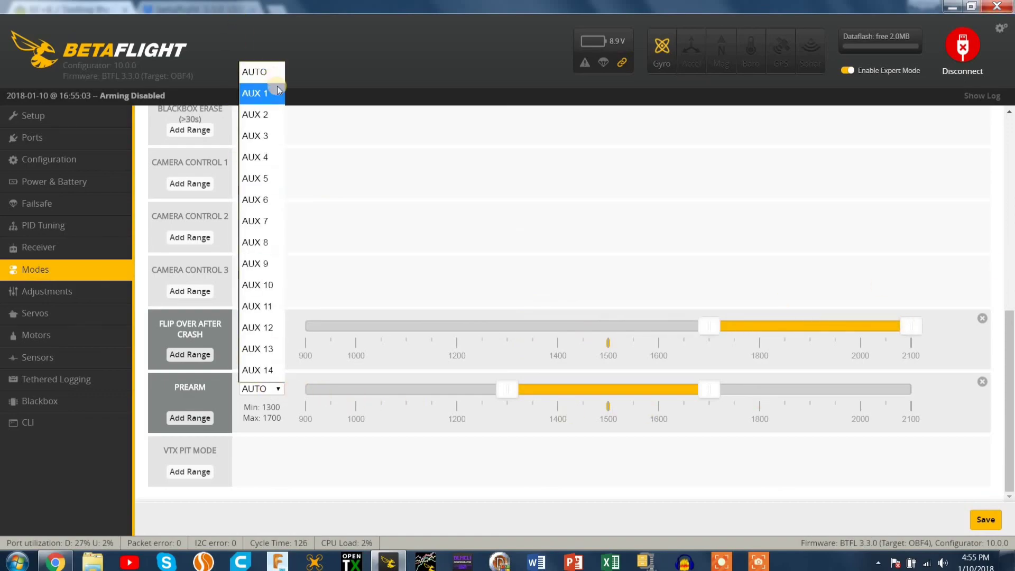
pyautogui.click(277, 114)
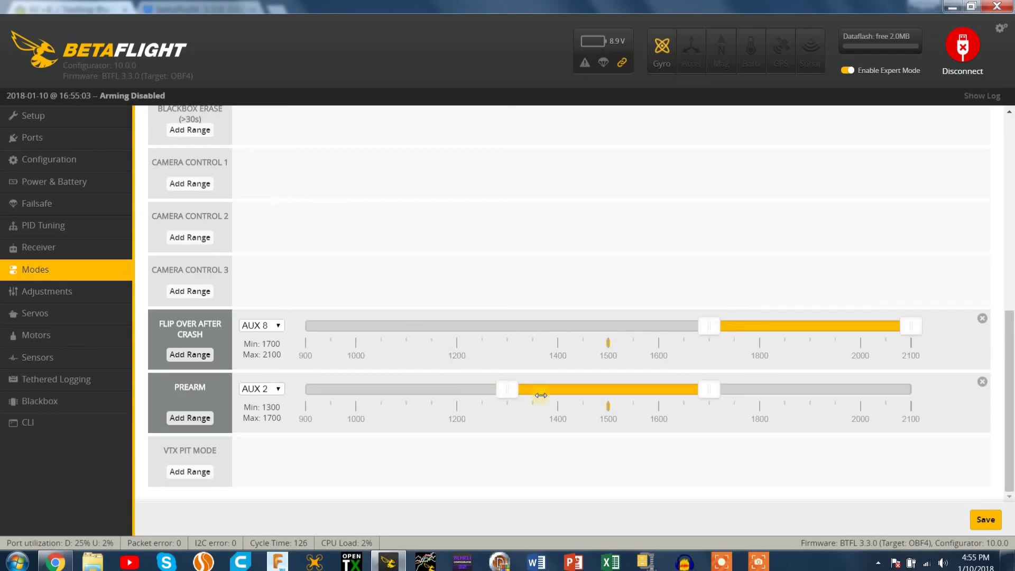
pyautogui.moveTo(540, 395); pyautogui.dragTo(903, 375)
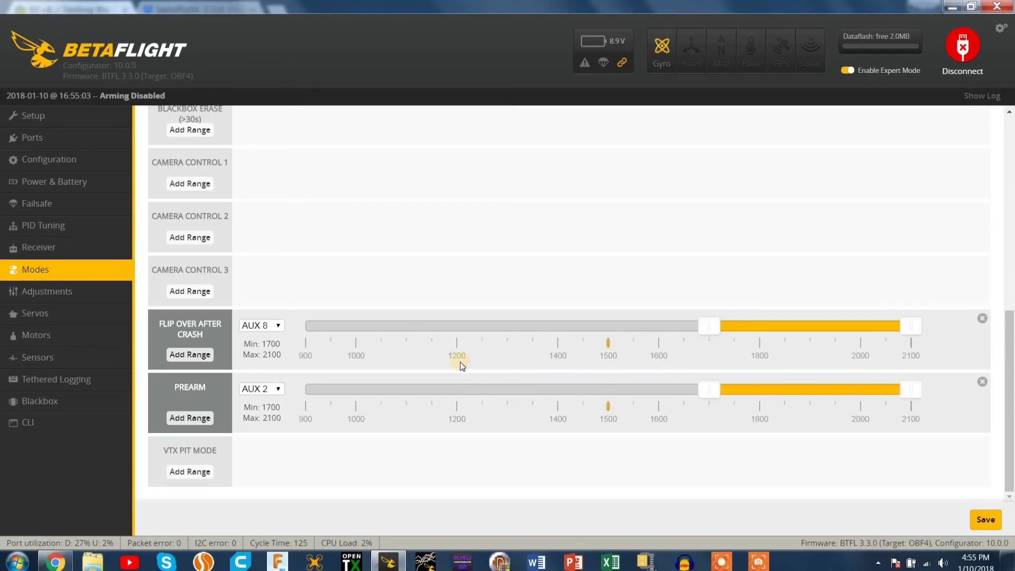
# Assign the ARM mode to AUX 1 with an activation range of 1700 to 2100.
pyautogui.scroll(5, 468, 363)
pyautogui.scroll(2, 467, 331)
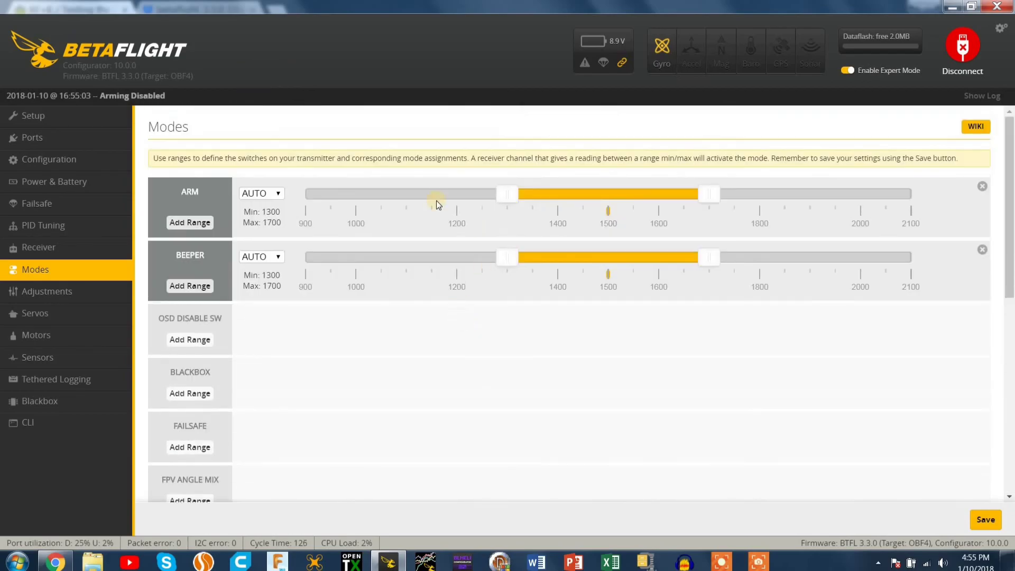
pyautogui.click(254, 195)
pyautogui.click(438, 211)
pyautogui.moveTo(533, 197); pyautogui.dragTo(739, 195)
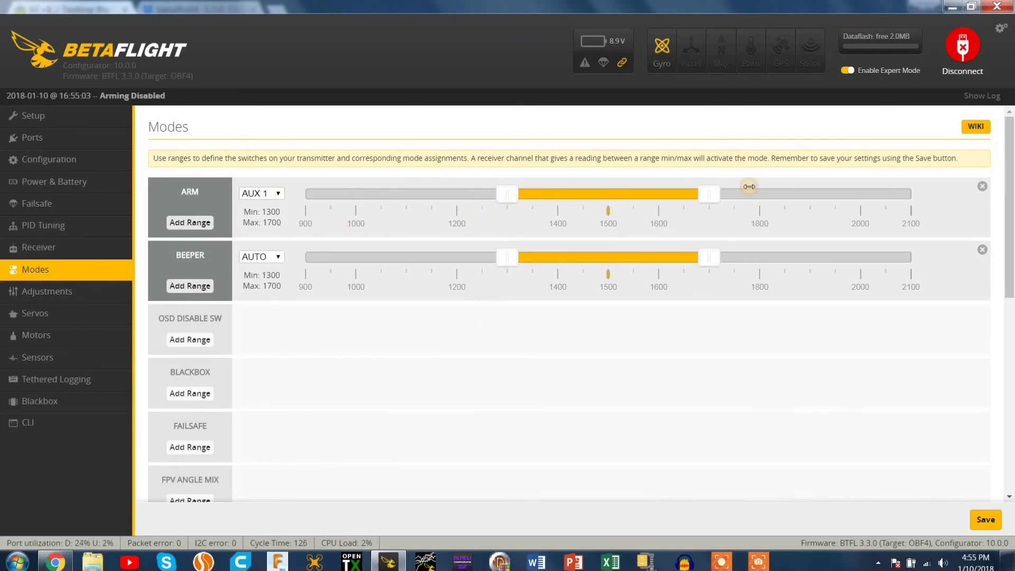
# Assign the BEEPER mode to AUX 2, keeping its 1300 to 1700 range, and save the modes.
pyautogui.click(271, 255)
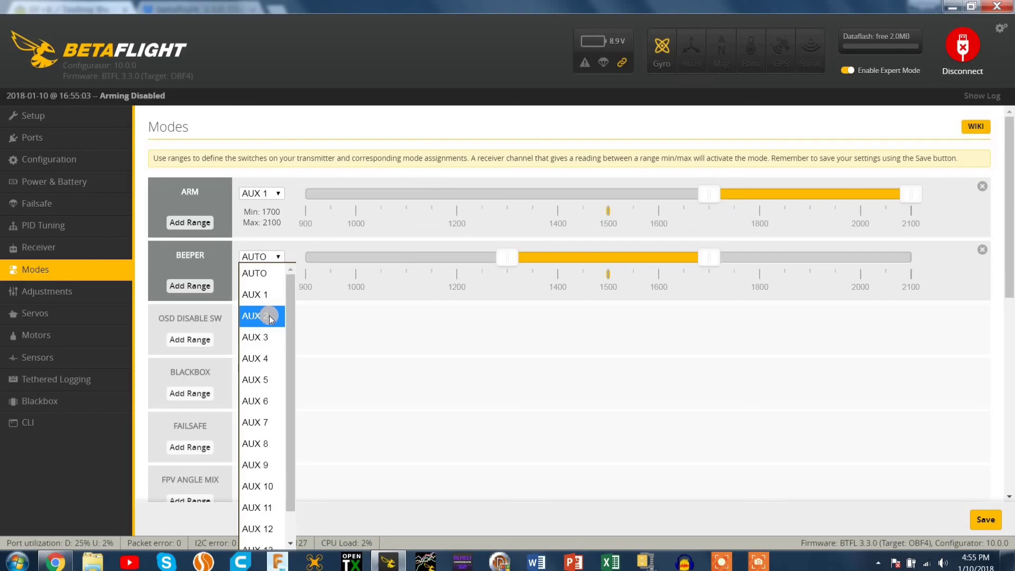
pyautogui.click(270, 317)
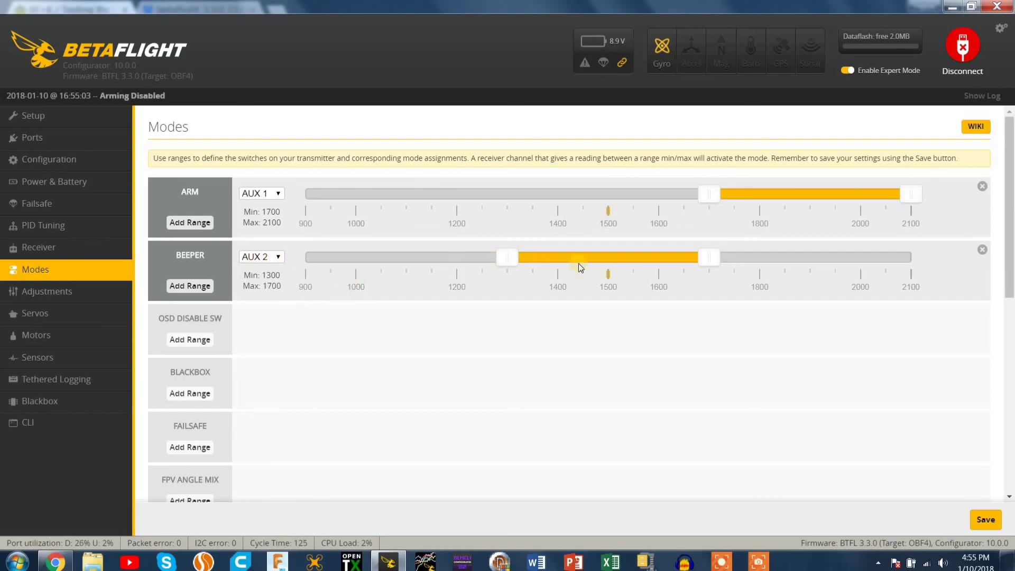
pyautogui.click(985, 520)
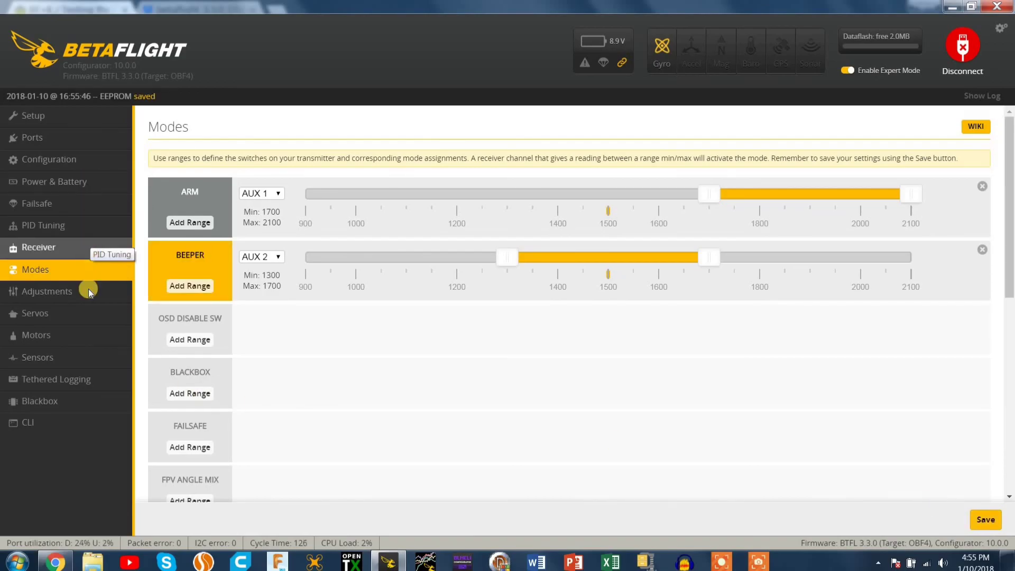
# Query the firmware version with the version command in the CLI and leave the CLI.
pyautogui.click(47, 420)
pyautogui.write('versio')
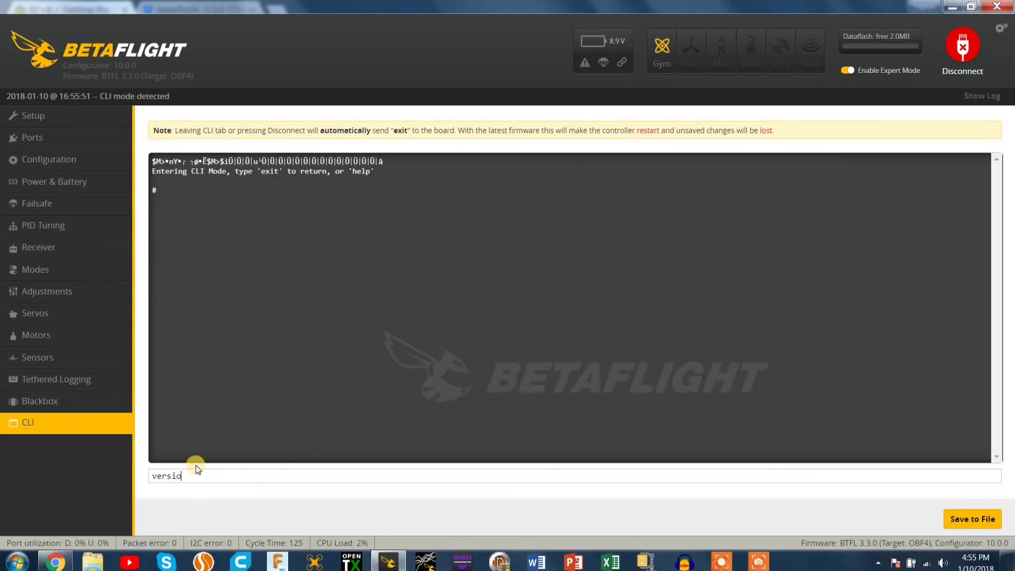
pyautogui.write('n')
pyautogui.press('Return')
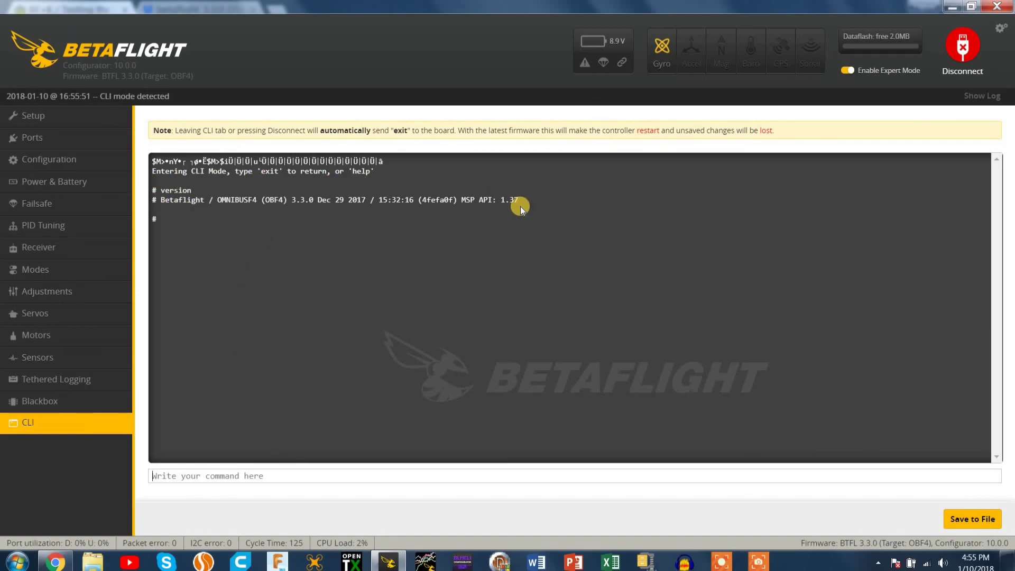
pyautogui.click(80, 273)
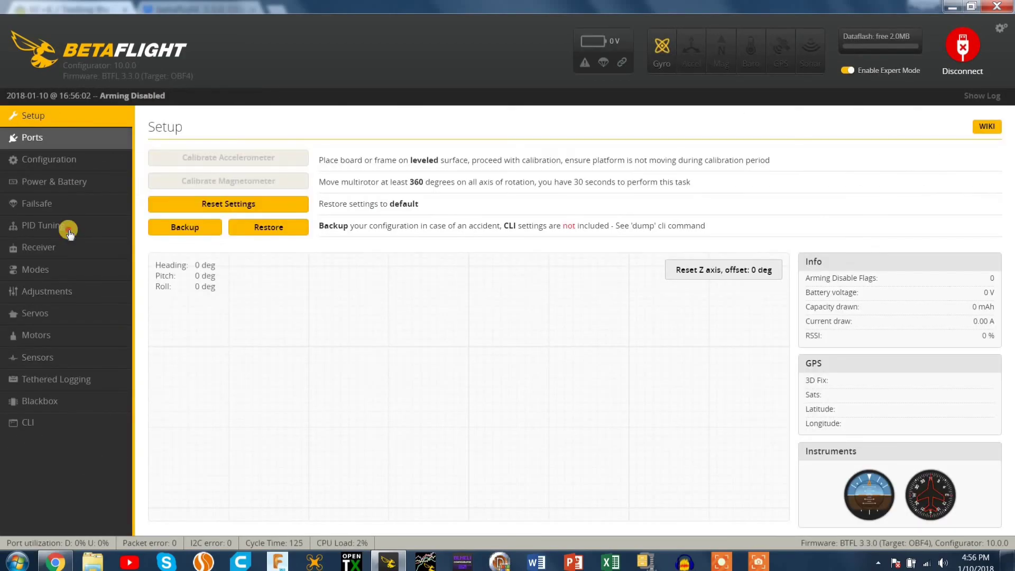
# Review the PID Tuning page: filter settings, PID values, D setpoint options, Vbat compensation, anti gravity, throttle and TPA.
pyautogui.click(69, 230)
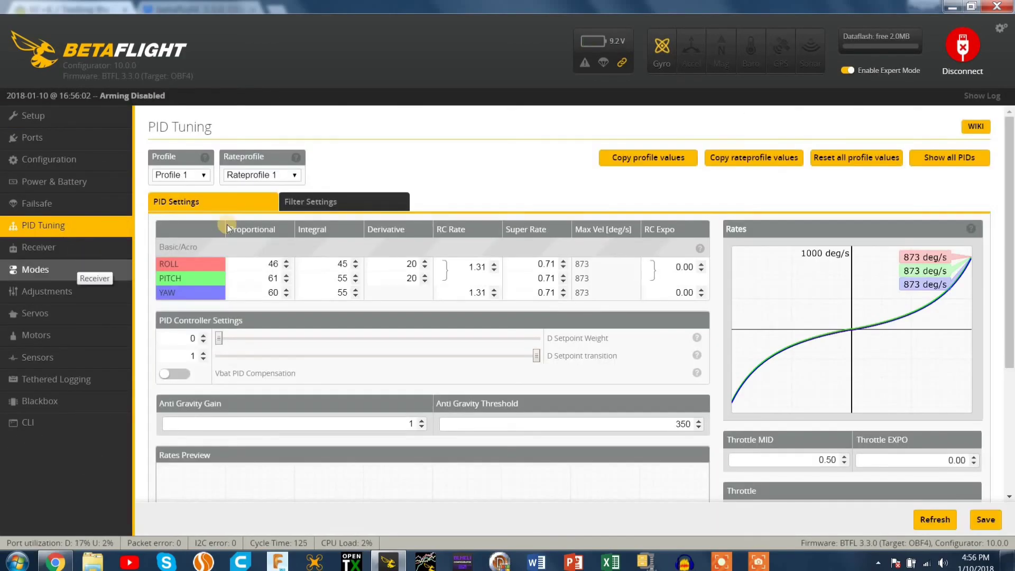
pyautogui.click(334, 208)
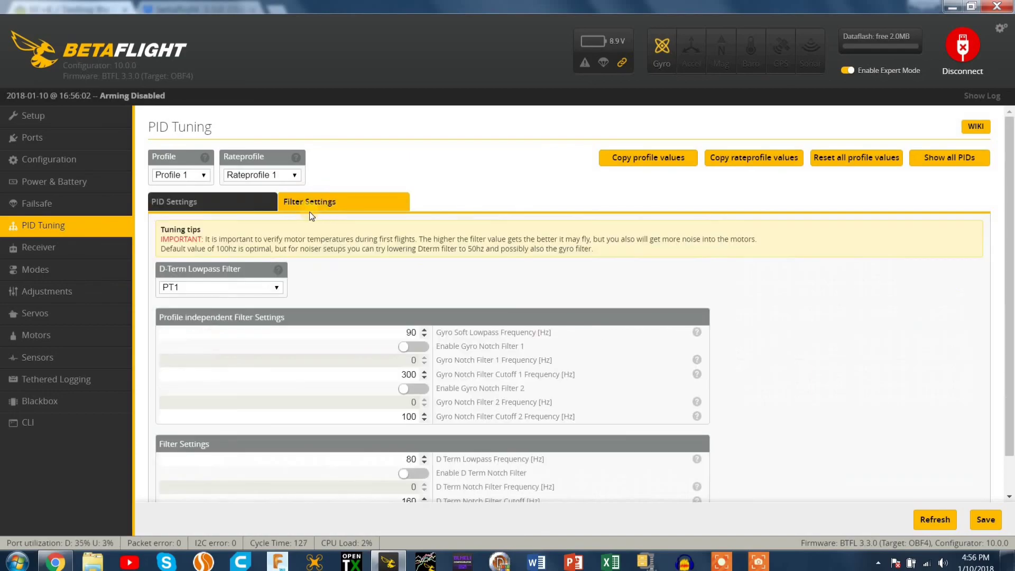
pyautogui.click(236, 204)
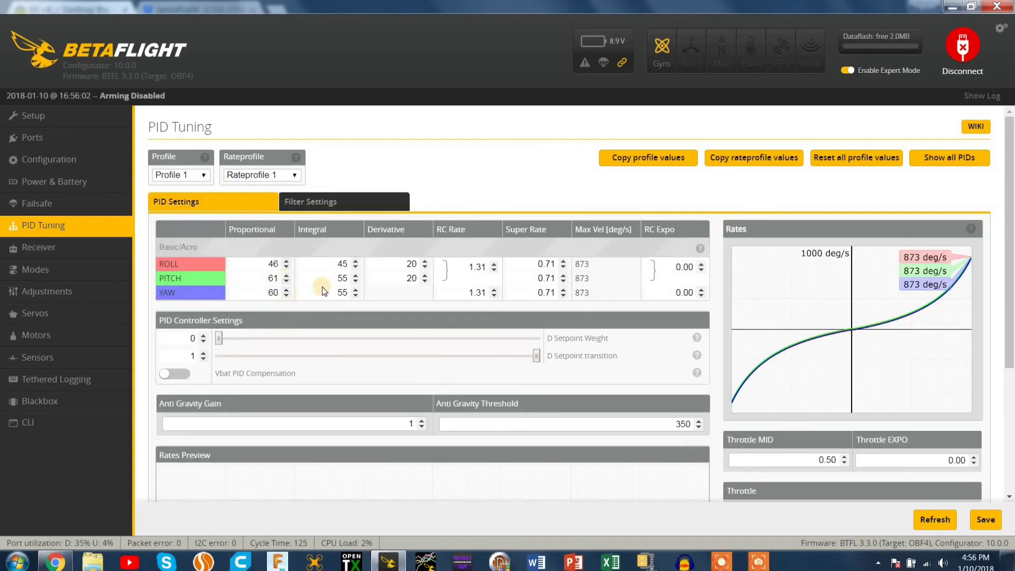
pyautogui.scroll(-1, 330, 286)
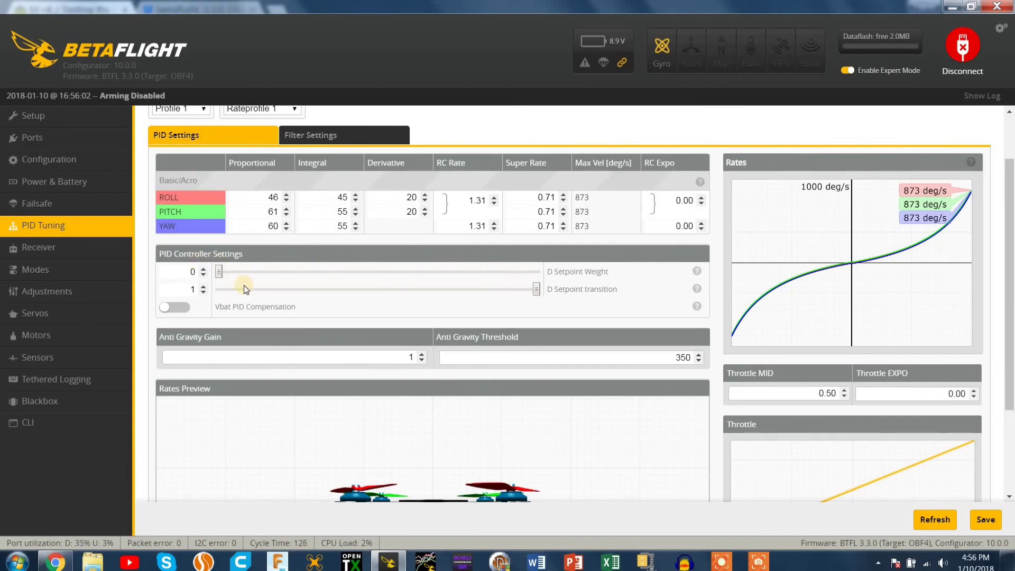
pyautogui.moveTo(218, 271); pyautogui.dragTo(520, 272)
pyautogui.moveTo(417, 309); pyautogui.dragTo(165, 307)
pyautogui.scroll(-1, 899, 268)
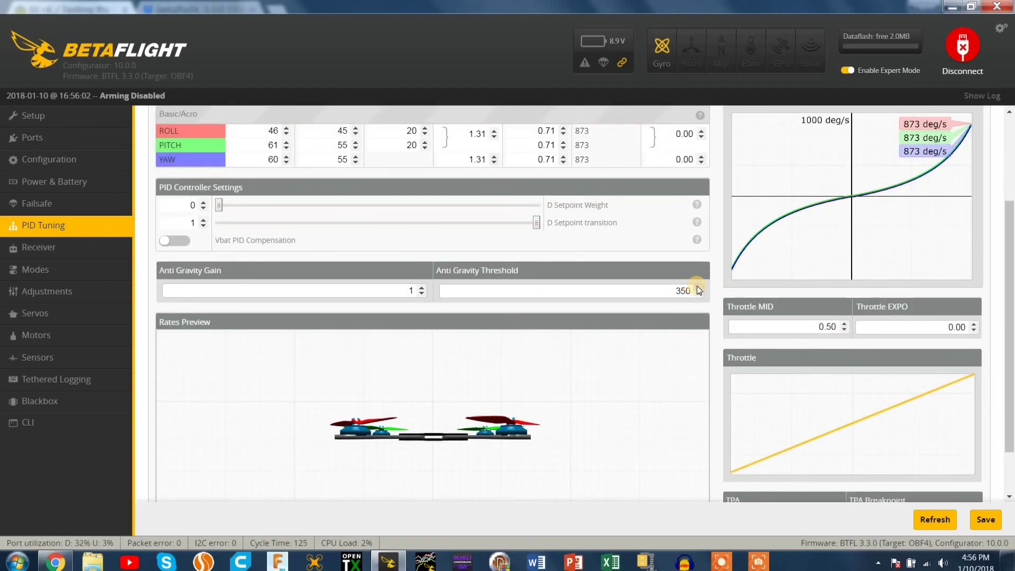
pyautogui.scroll(-1, 804, 370)
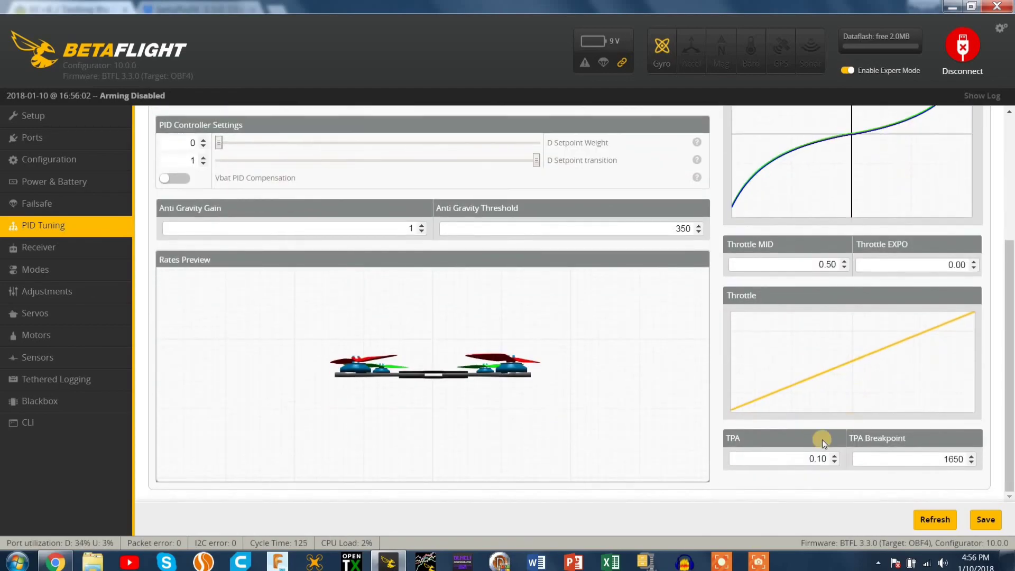
# Enable the accelerometer in the configuration, set the maximum ARM angle to 180 degrees, and save and reboot.
pyautogui.click(32, 138)
pyautogui.click(70, 158)
pyautogui.scroll(-4, 351, 269)
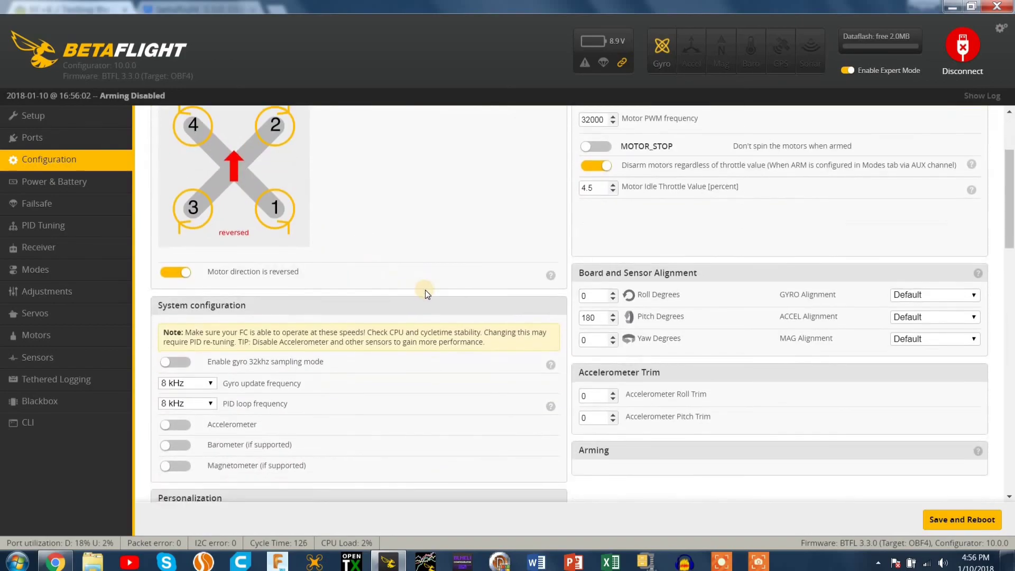
pyautogui.click(166, 297)
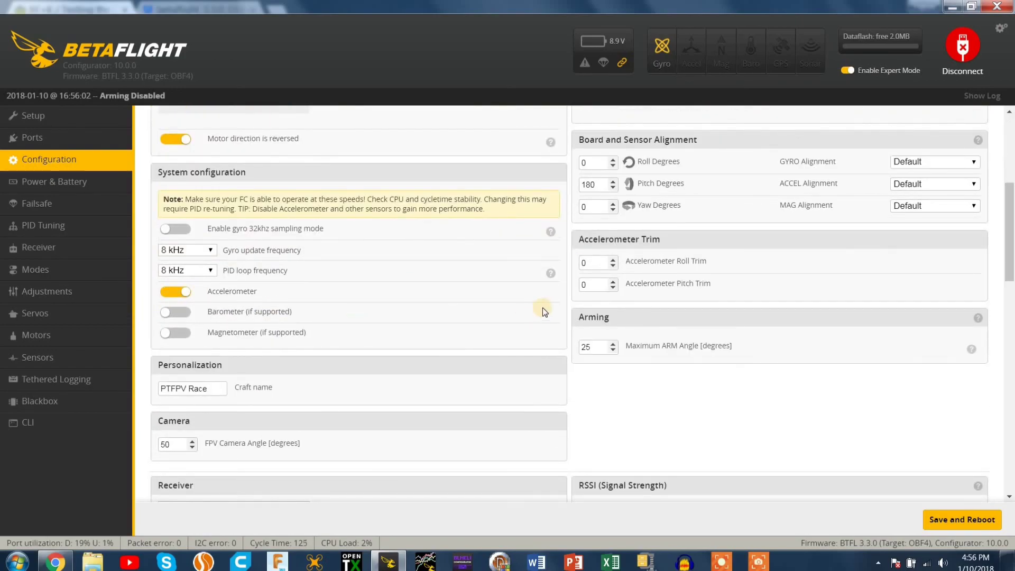
pyautogui.scroll(-1, 542, 307)
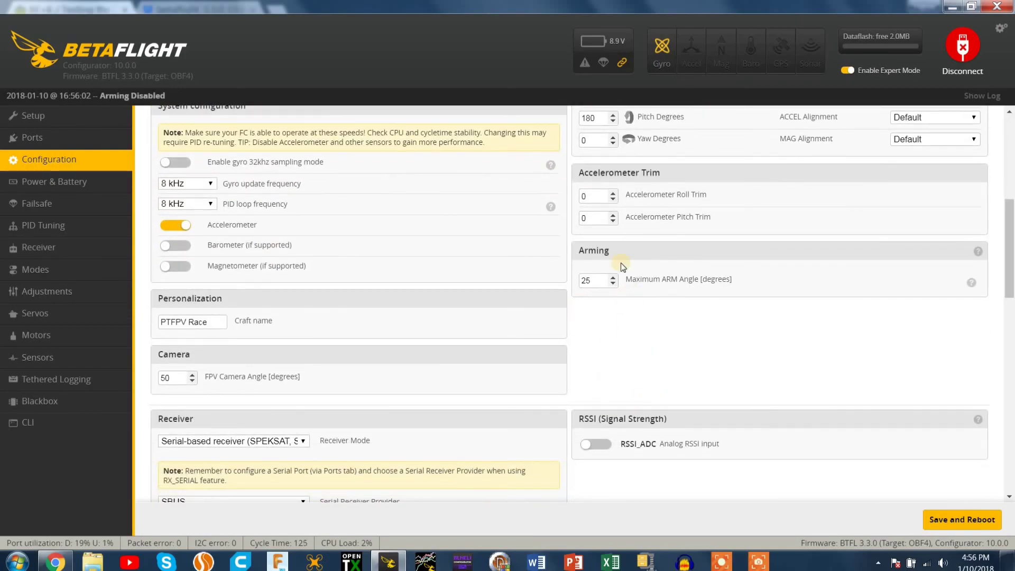
pyautogui.click(604, 281)
pyautogui.write('180')
pyautogui.click(972, 522)
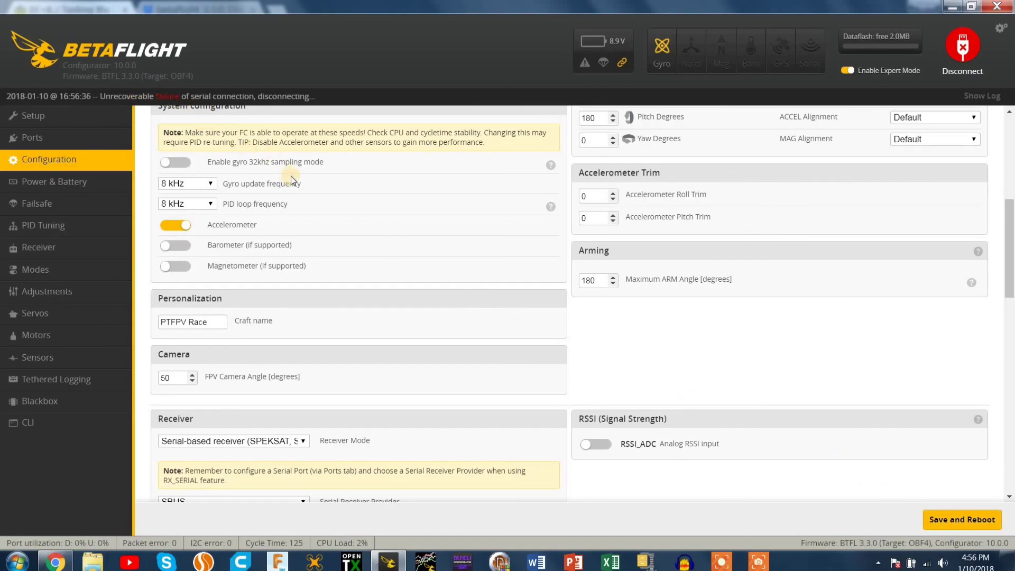
# Select the flight controller's serial port again after the reboot and reconnect to the board.
pyautogui.click(963, 45)
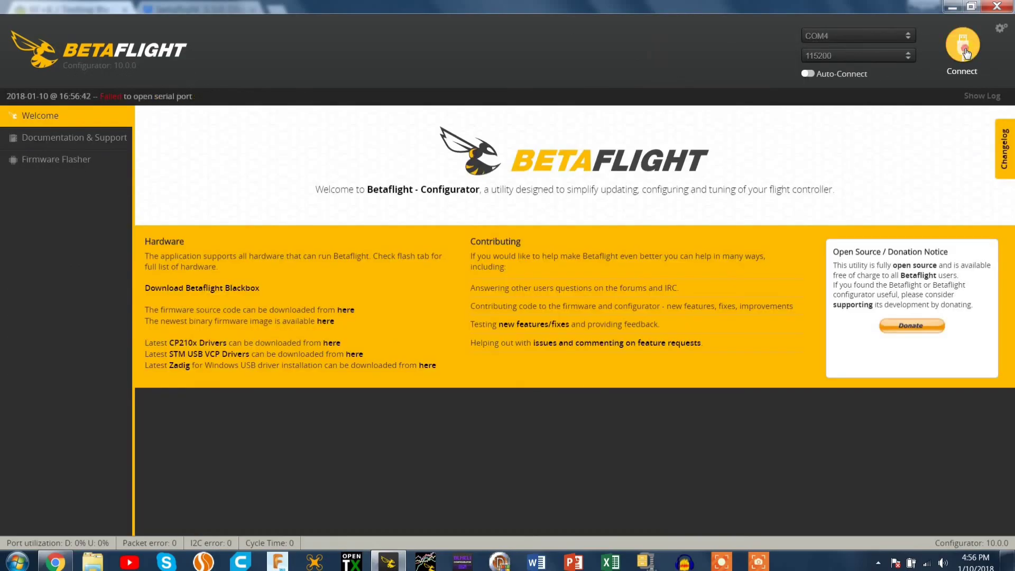
pyautogui.click(965, 53)
pyautogui.click(966, 53)
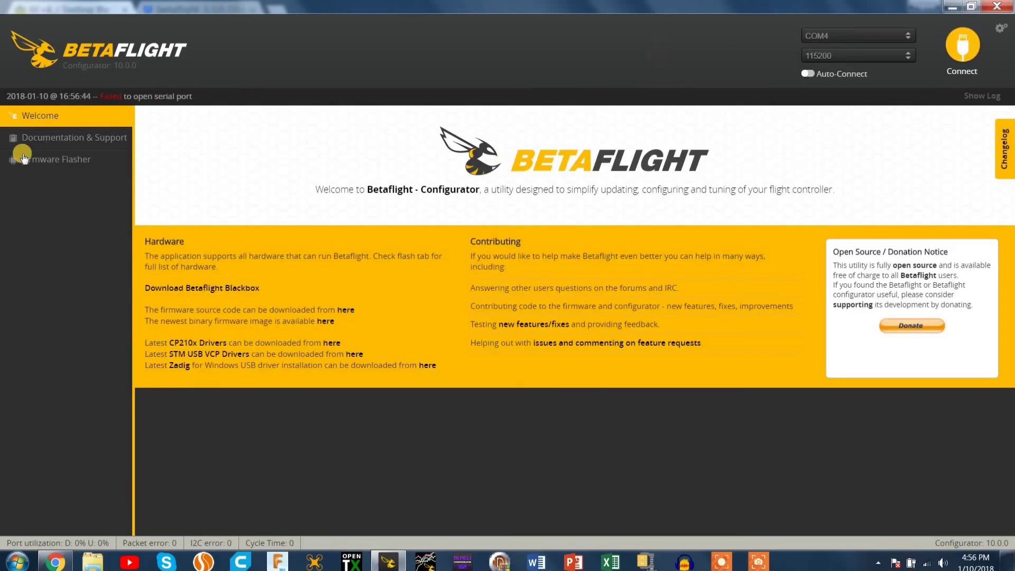
pyautogui.click(971, 53)
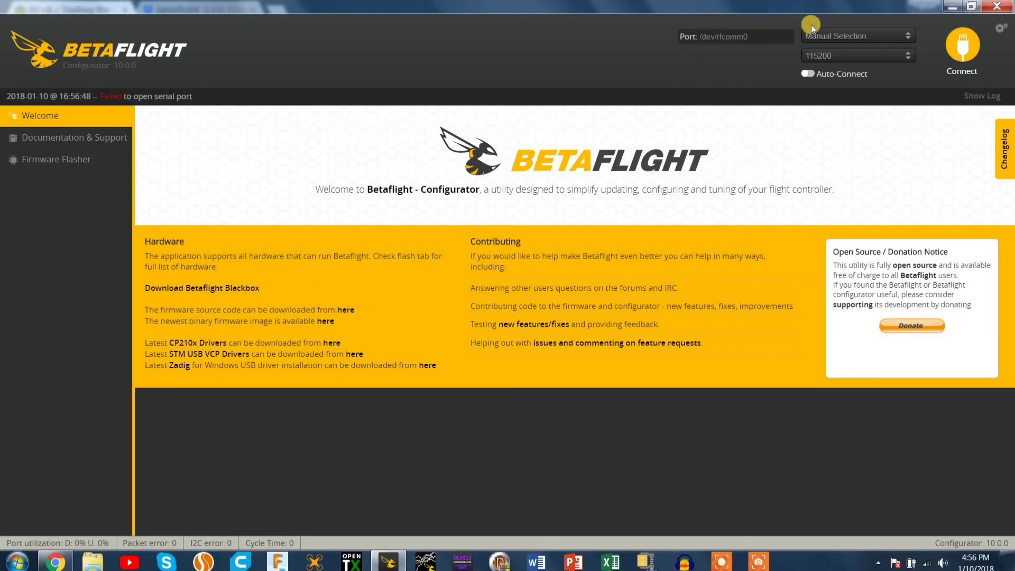
pyautogui.click(829, 34)
pyautogui.click(846, 48)
pyautogui.click(969, 55)
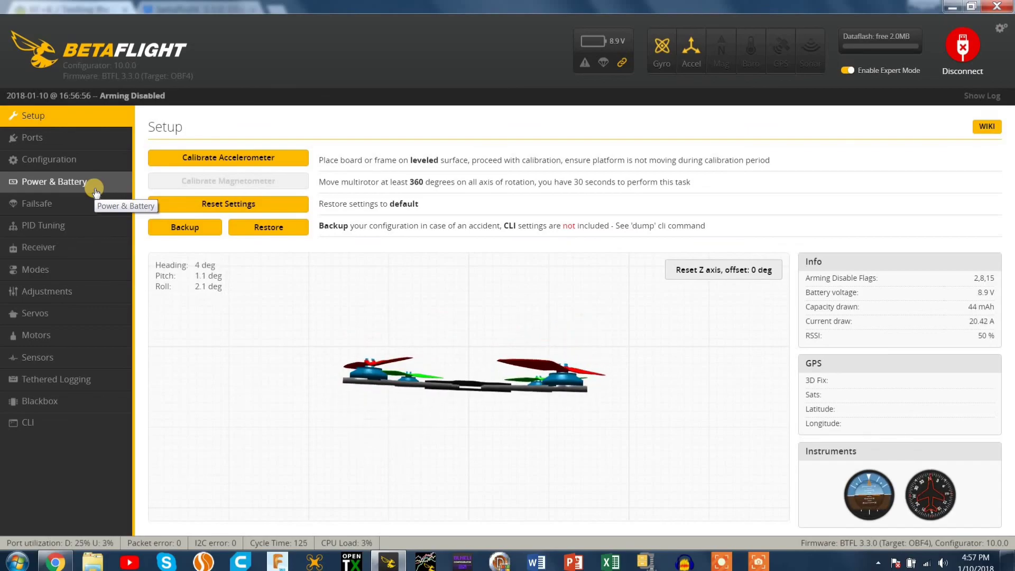
# Disable the accelerometer in the system configuration, and save and reboot.
pyautogui.click(97, 157)
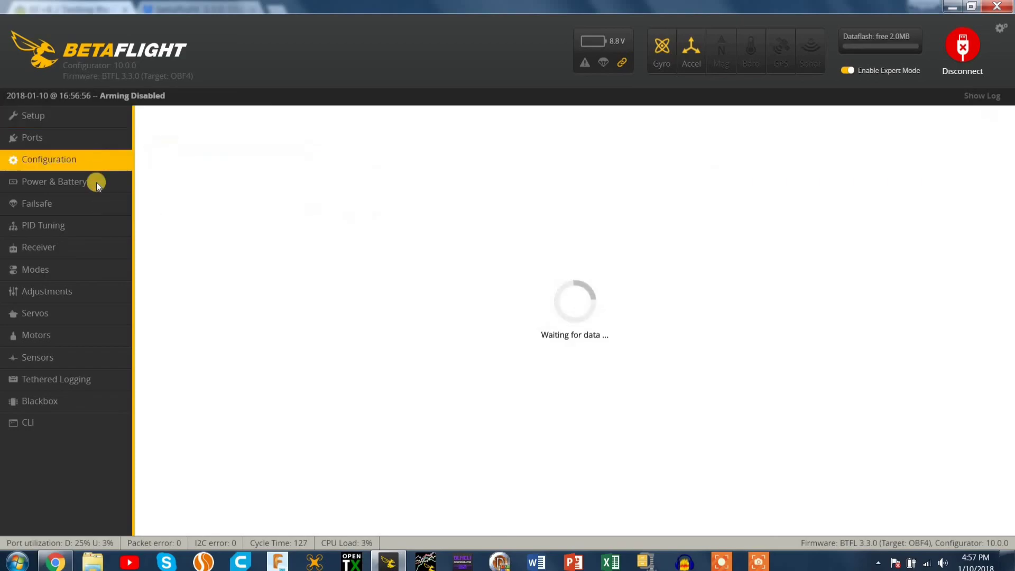
pyautogui.scroll(-5, 166, 365)
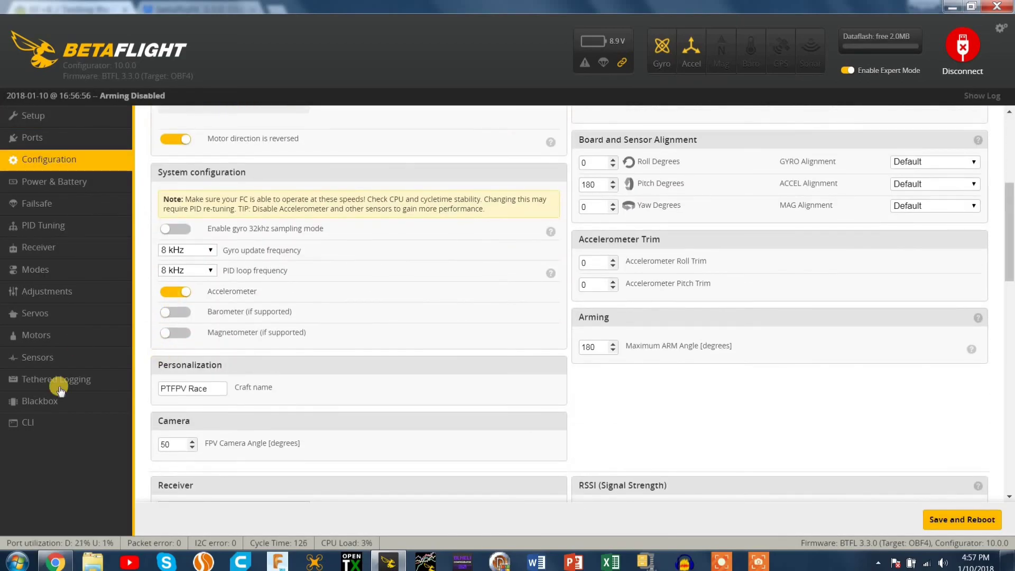
pyautogui.click(175, 292)
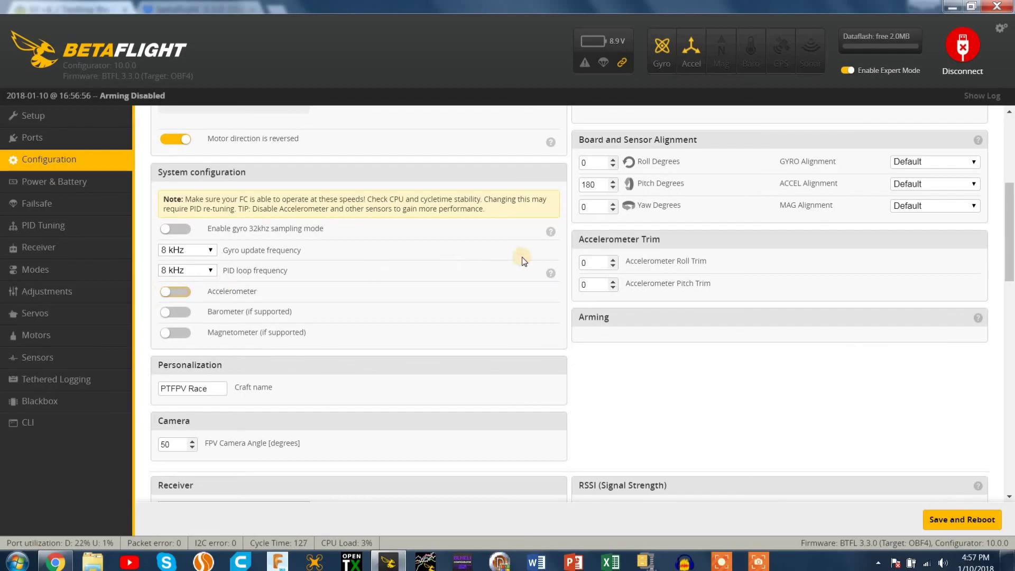
pyautogui.scroll(-4, 660, 299)
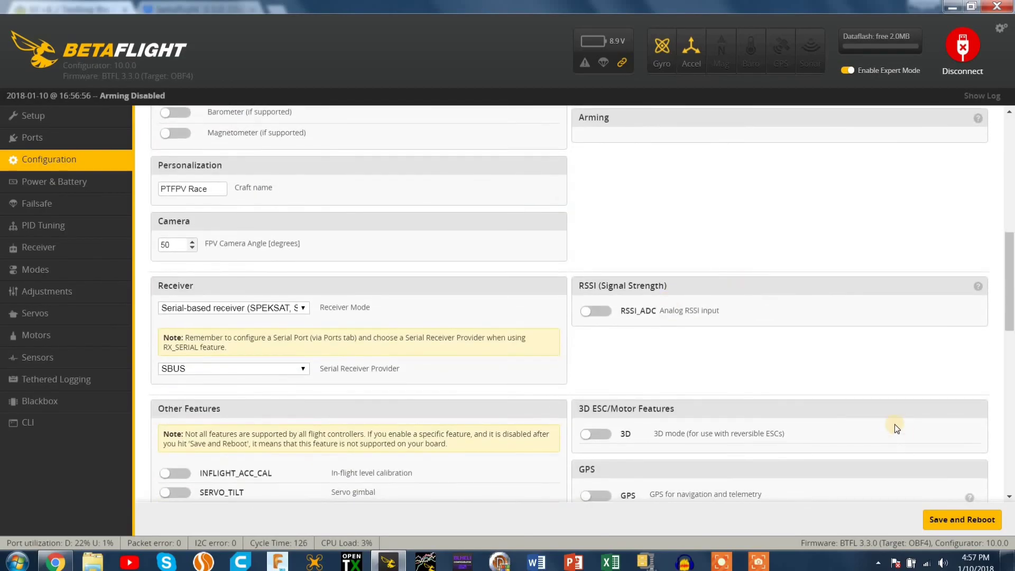
pyautogui.click(977, 521)
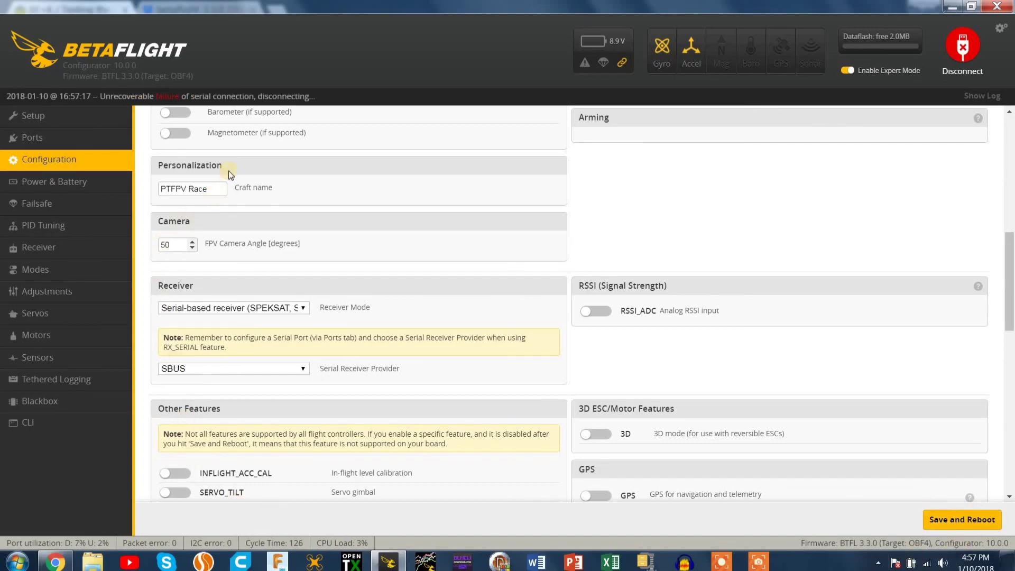
# Reconnect to the flight controller on COM4 after the reboot.
pyautogui.click(973, 56)
pyautogui.click(973, 55)
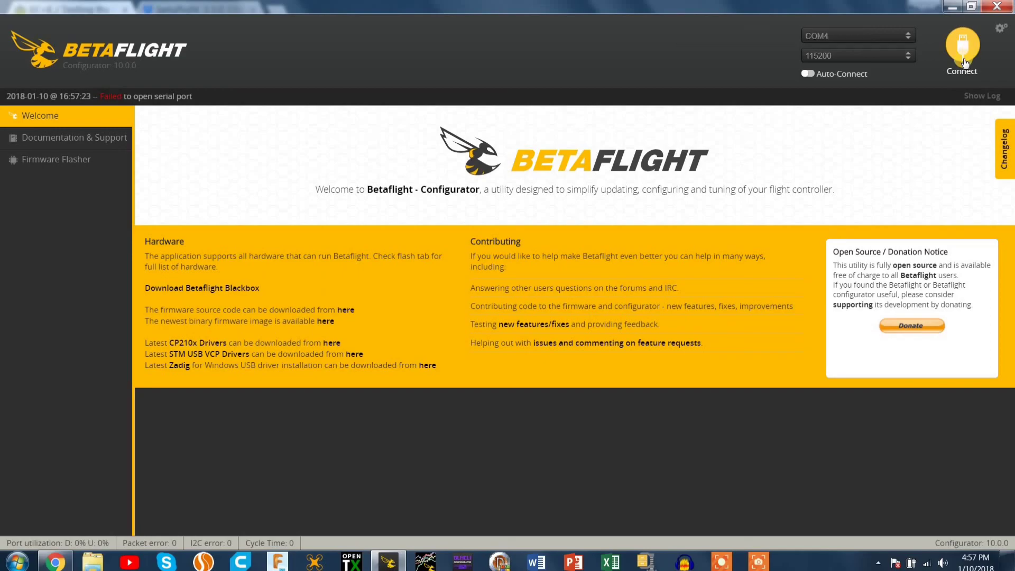
pyautogui.click(962, 62)
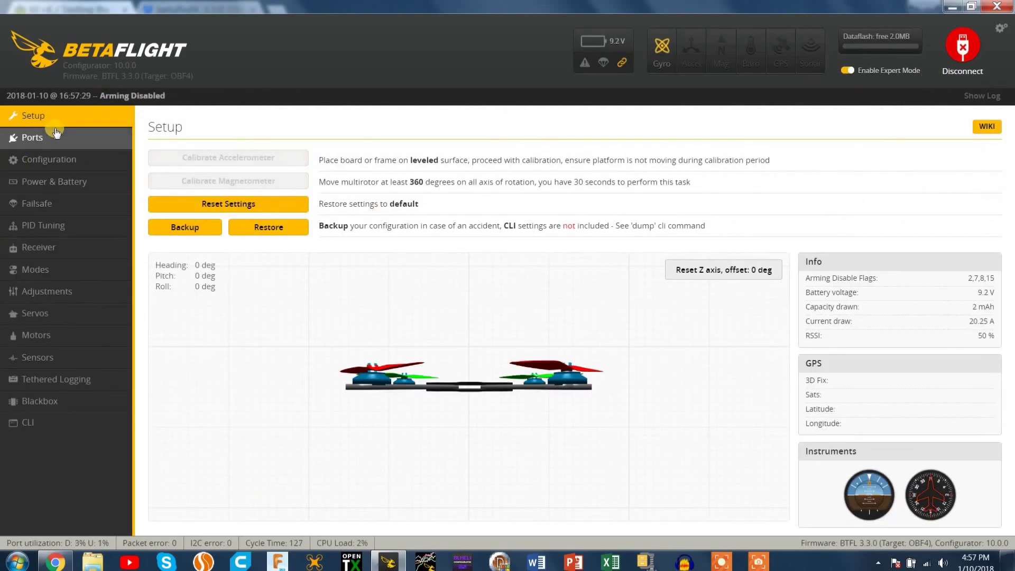
# Review the flight controller's configuration sections in order, from Ports through Power & Battery, PID Tuning, Modes, Servos and Blackbox to the CLI.
pyautogui.click(55, 130)
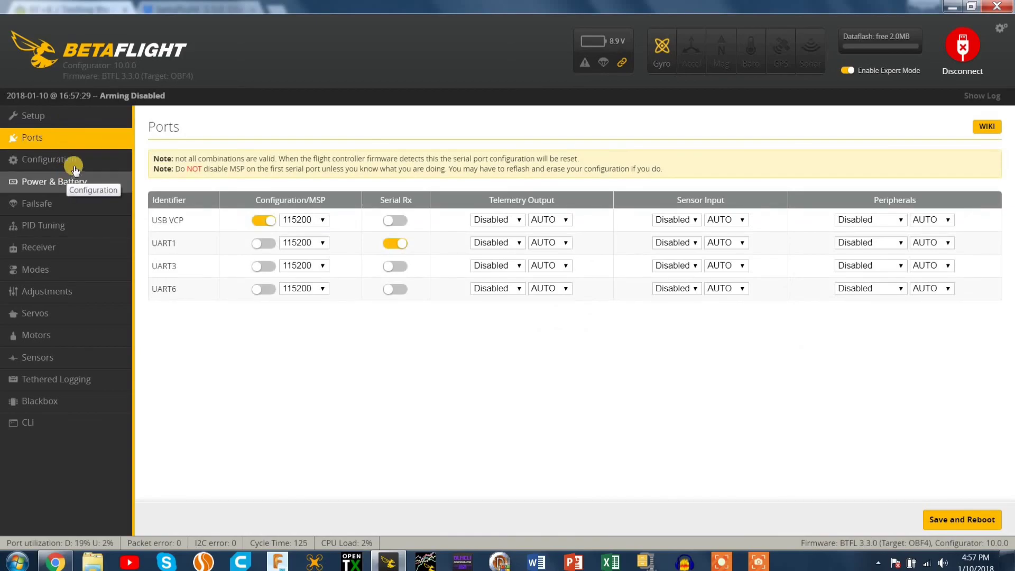
pyautogui.click(74, 163)
pyautogui.click(73, 186)
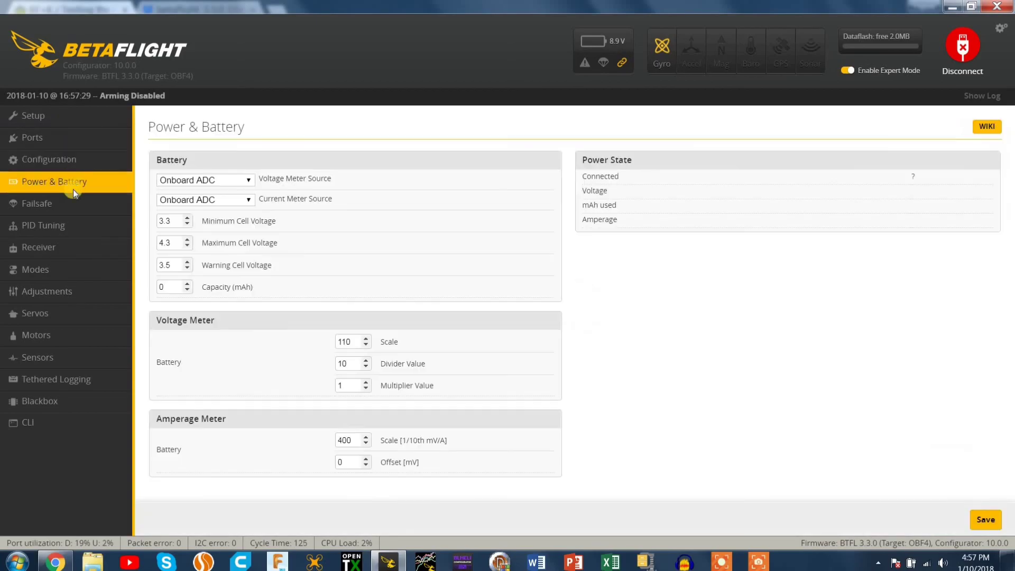
pyautogui.click(74, 201)
pyautogui.click(74, 226)
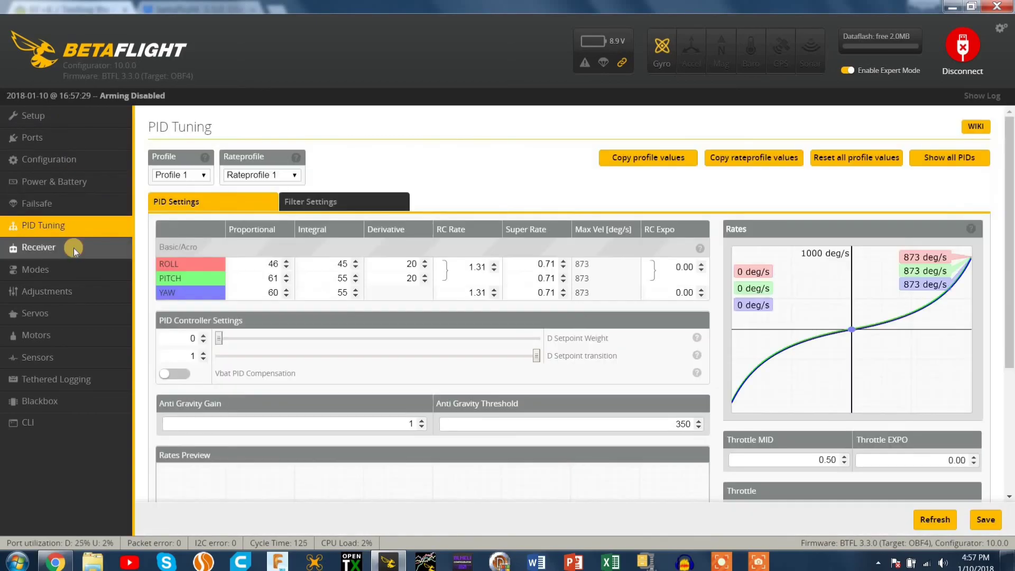
pyautogui.click(74, 247)
pyautogui.click(72, 272)
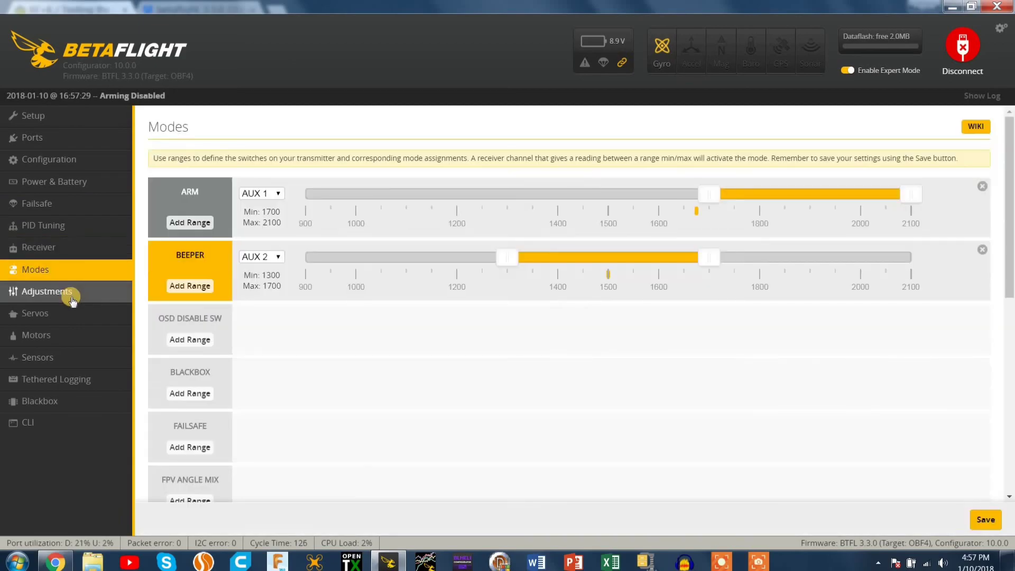
pyautogui.click(71, 295)
pyautogui.click(71, 313)
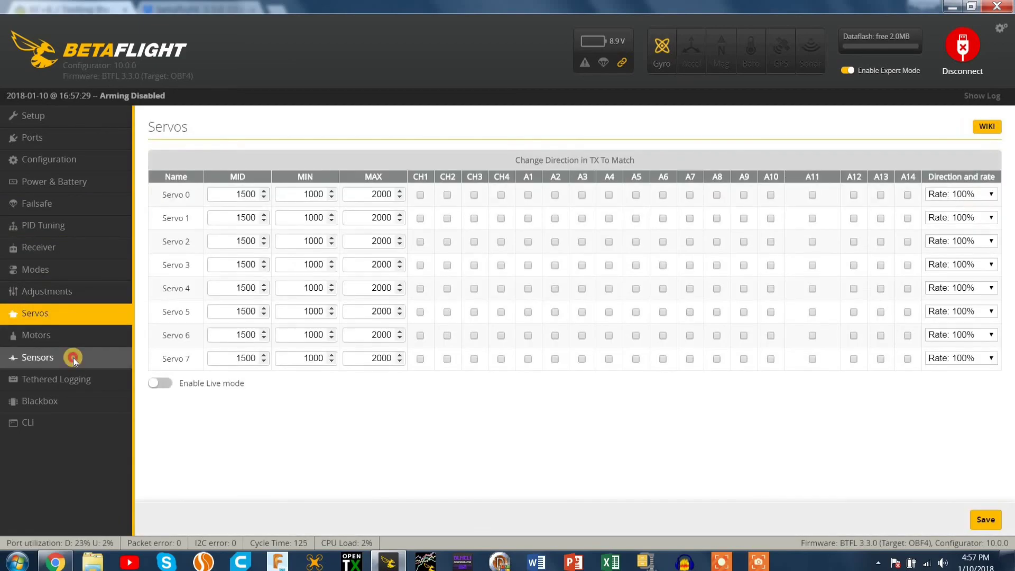
pyautogui.click(73, 357)
pyautogui.click(74, 378)
pyautogui.click(75, 401)
pyautogui.click(74, 422)
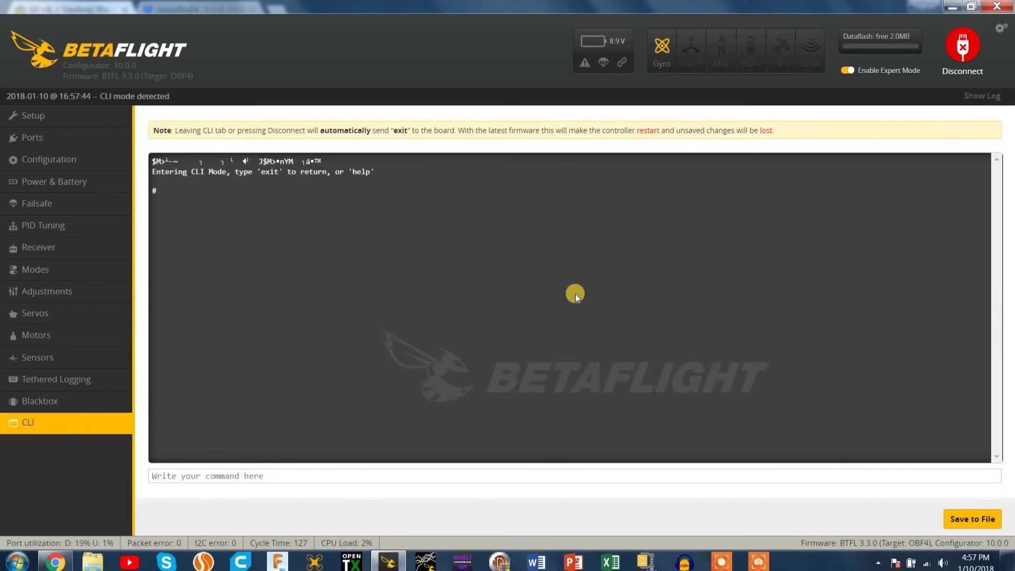
# Leave the command line by reconnecting the flight controller, and switch to the browser's Fast Kalman thread to view its suggested defaults.
pyautogui.click(961, 47)
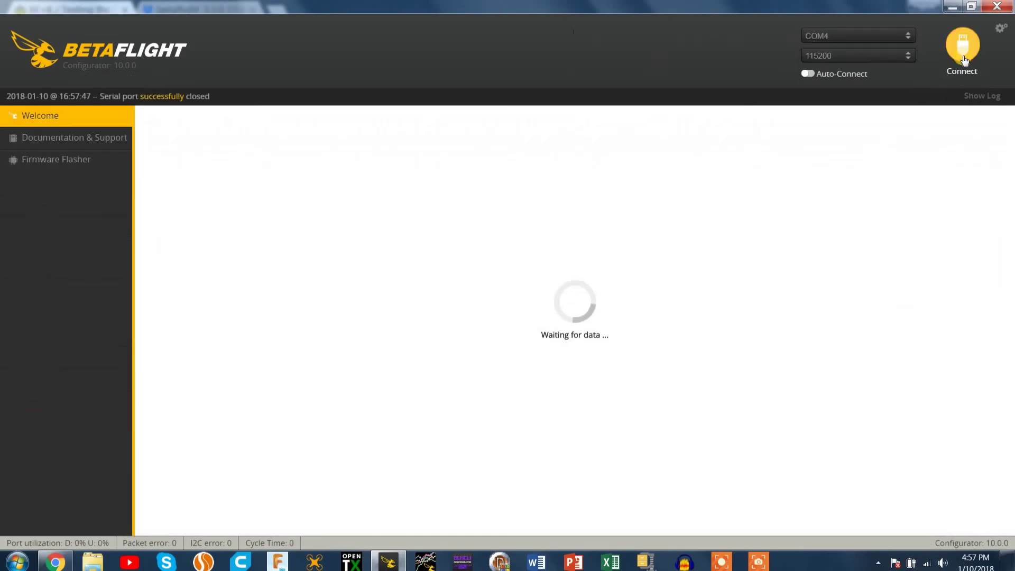
pyautogui.click(954, 6)
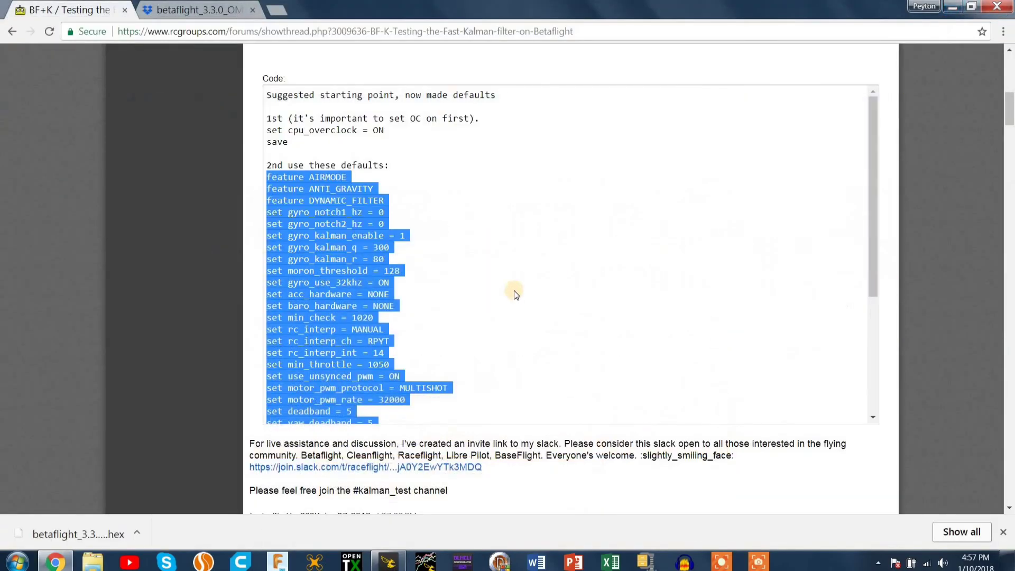
pyautogui.scroll(2, 479, 302)
pyautogui.scroll(3, 480, 300)
pyautogui.scroll(-9, 490, 293)
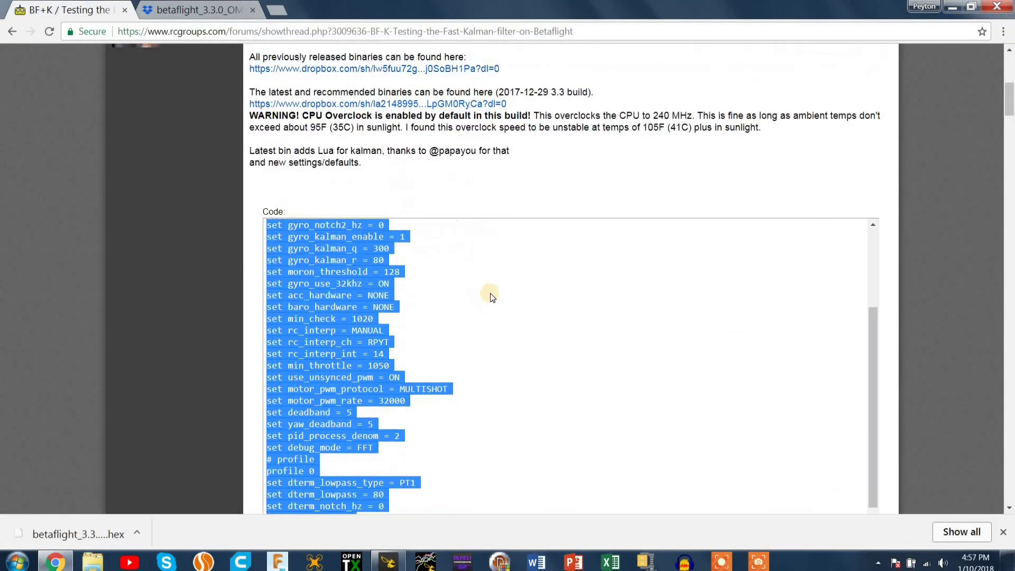
# Read tuning notes #0 to #3 in the thread's second post, highlighting the passages on default filtering, Q values and Dterm filtering.
pyautogui.scroll(-3, 659, 342)
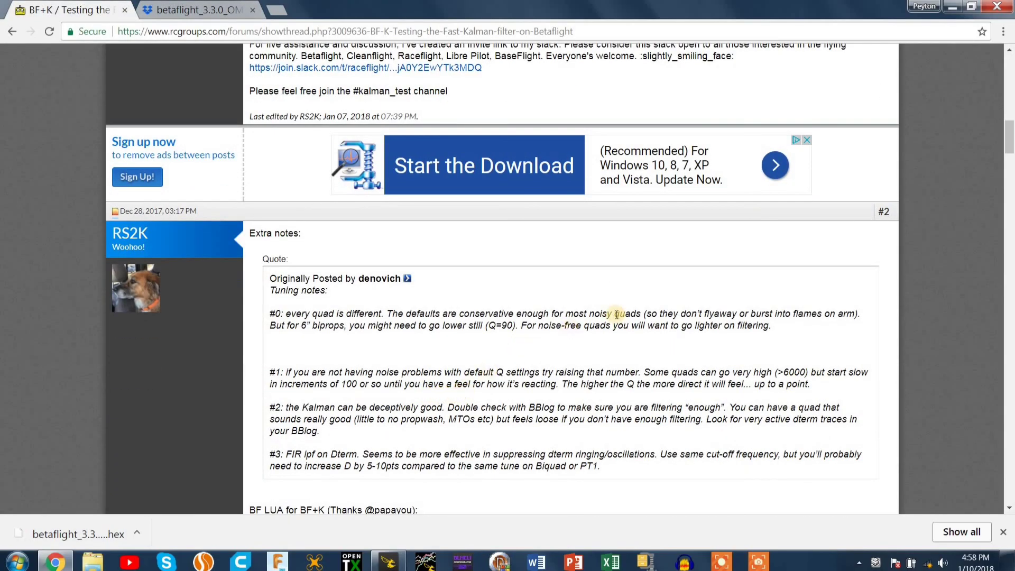
pyautogui.scroll(-1, 406, 323)
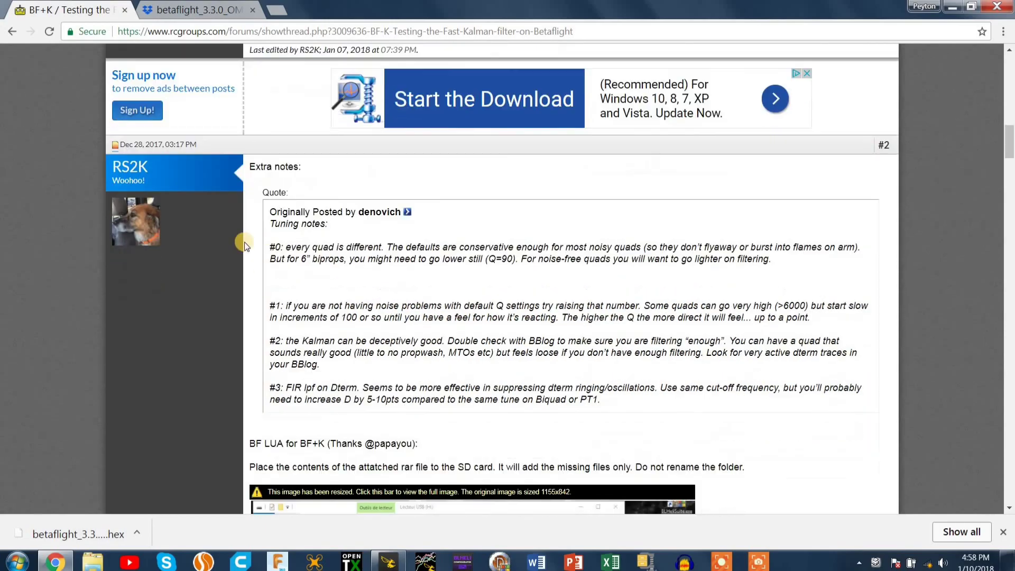
pyautogui.moveTo(286, 246); pyautogui.dragTo(458, 276)
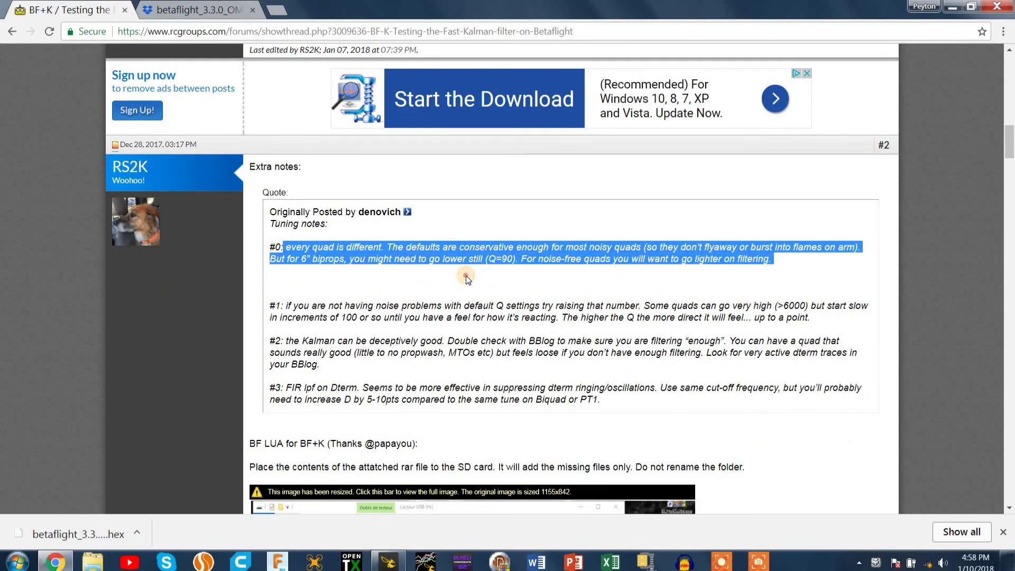
pyautogui.click(656, 278)
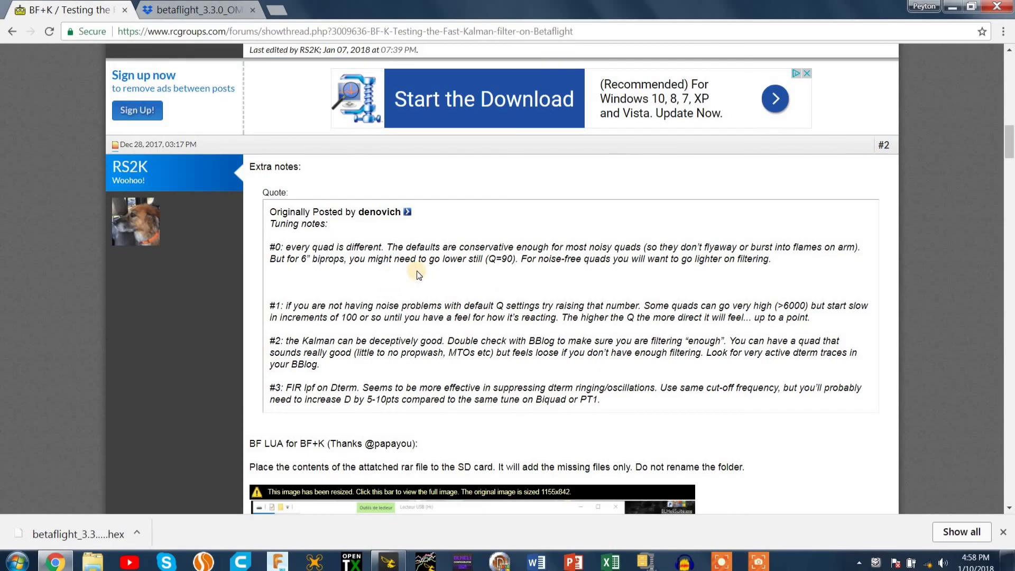
pyautogui.moveTo(286, 305); pyautogui.dragTo(727, 432)
pyautogui.click(727, 431)
# Read the BF LUA for BF+K instructions about copying files to the SD card, and find the attached SCRIPTS archive.
pyautogui.scroll(-5, 632, 411)
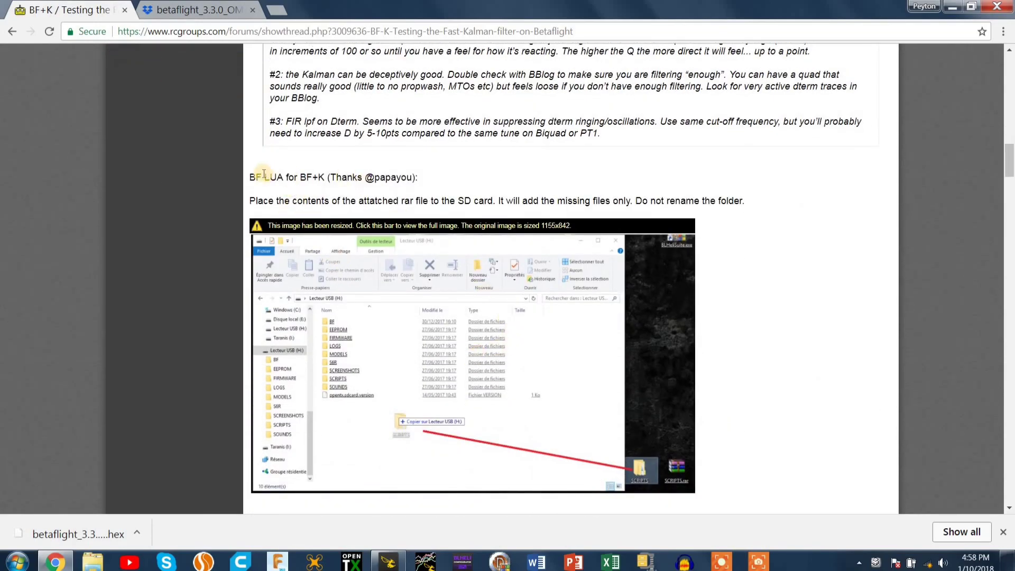
pyautogui.moveTo(263, 178); pyautogui.dragTo(310, 178)
pyautogui.click(381, 206)
pyautogui.scroll(-10, 758, 211)
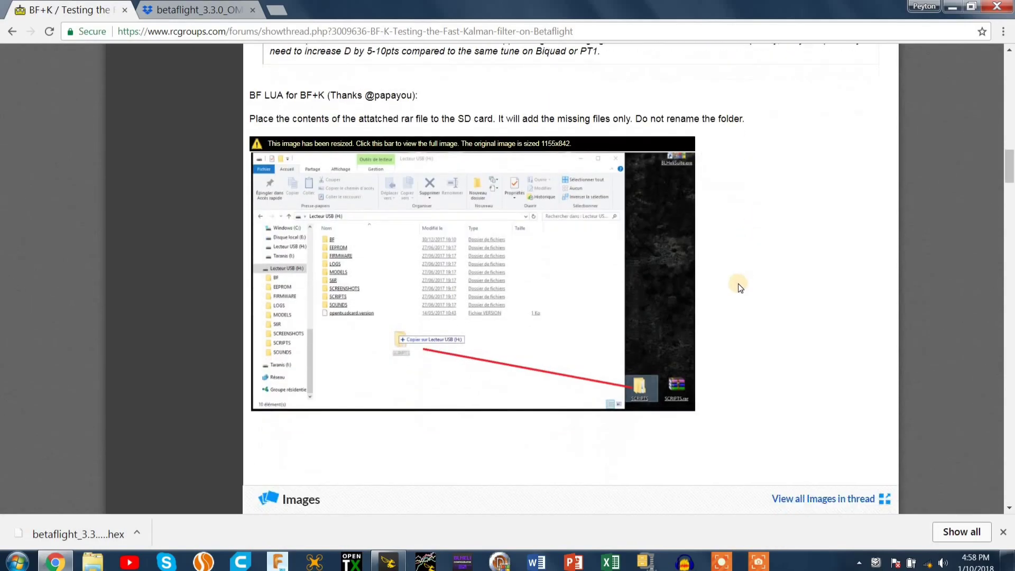
pyautogui.scroll(-6, 434, 351)
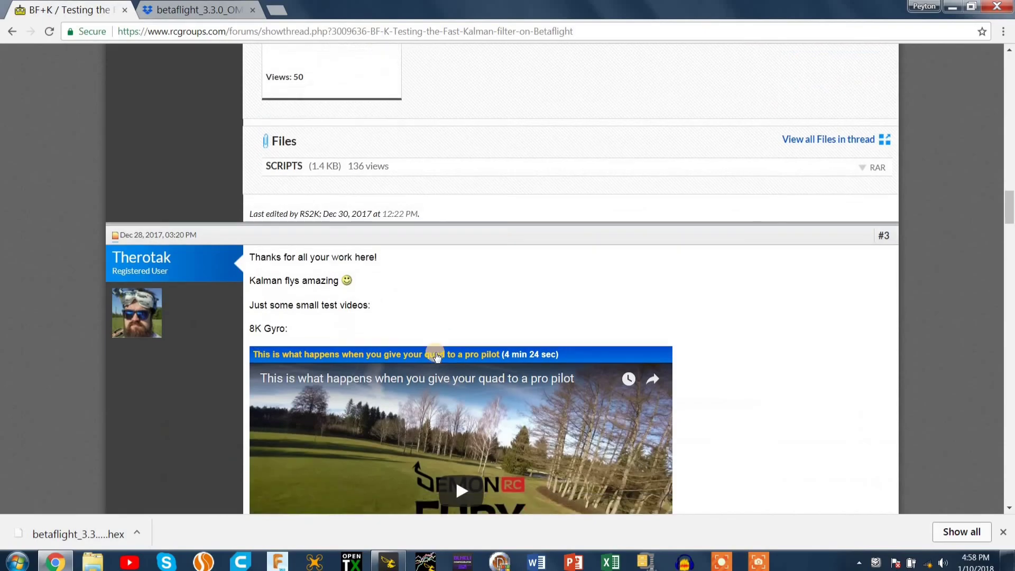
# Browse the Kalman filter test flight videos and the replies posted further down the thread.
pyautogui.scroll(-17, 476, 275)
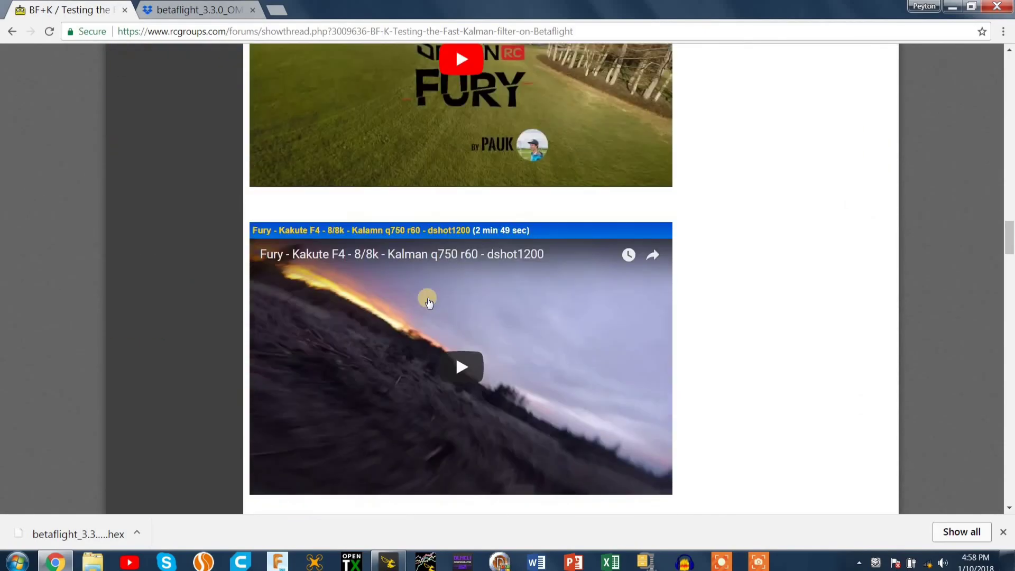
pyautogui.scroll(-1, 560, 303)
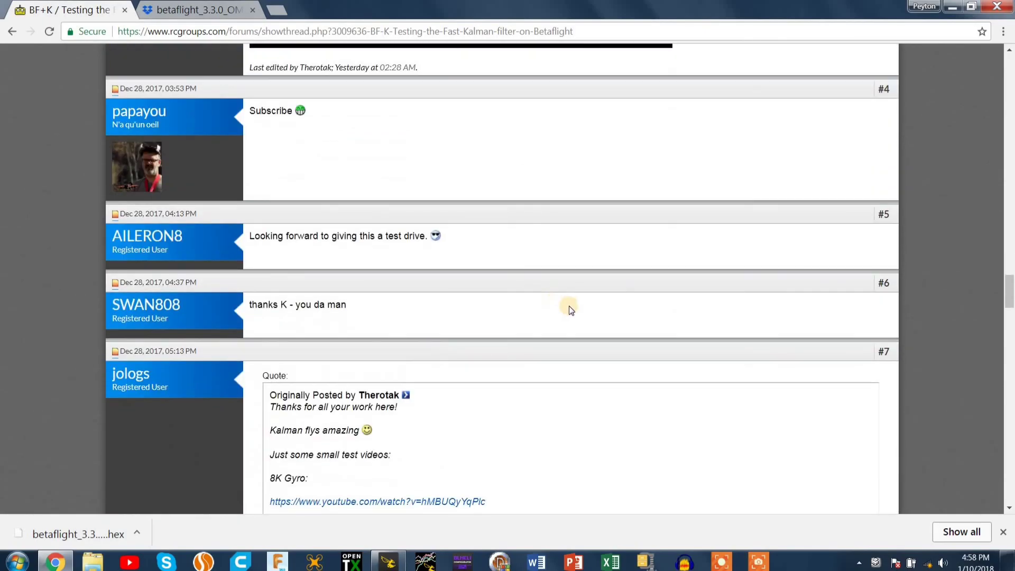
pyautogui.scroll(-12, 588, 347)
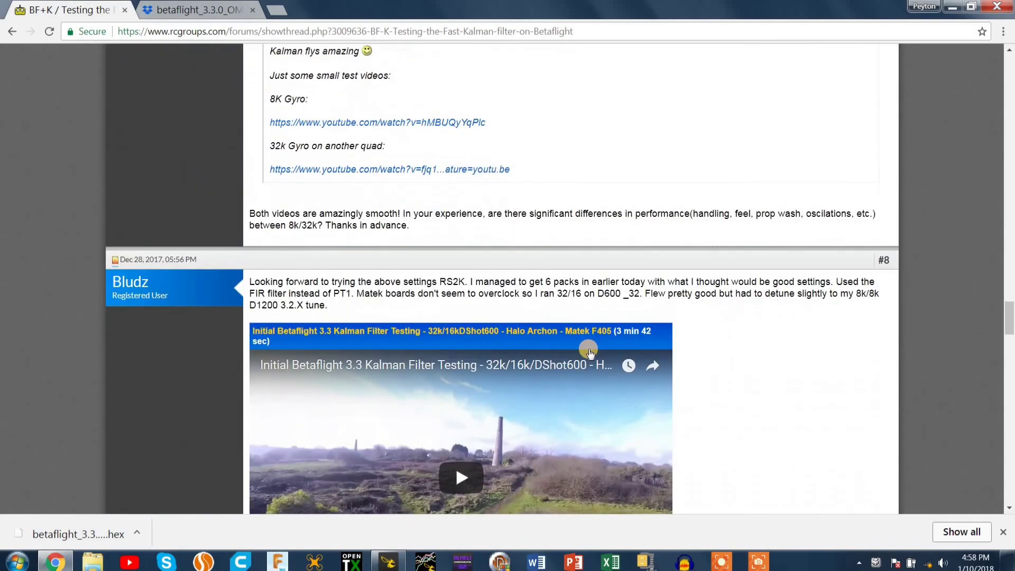
pyautogui.scroll(20, 590, 359)
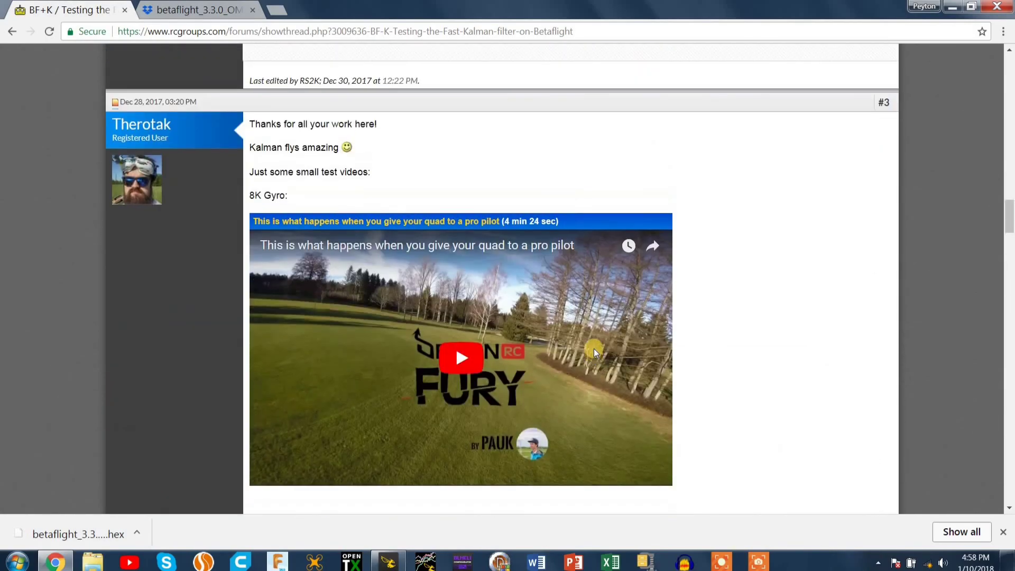
pyautogui.scroll(-6, 594, 348)
# Return to the first post and highlight the warning that CPU Overclock is enabled by default in this build.
pyautogui.scroll(18, 595, 320)
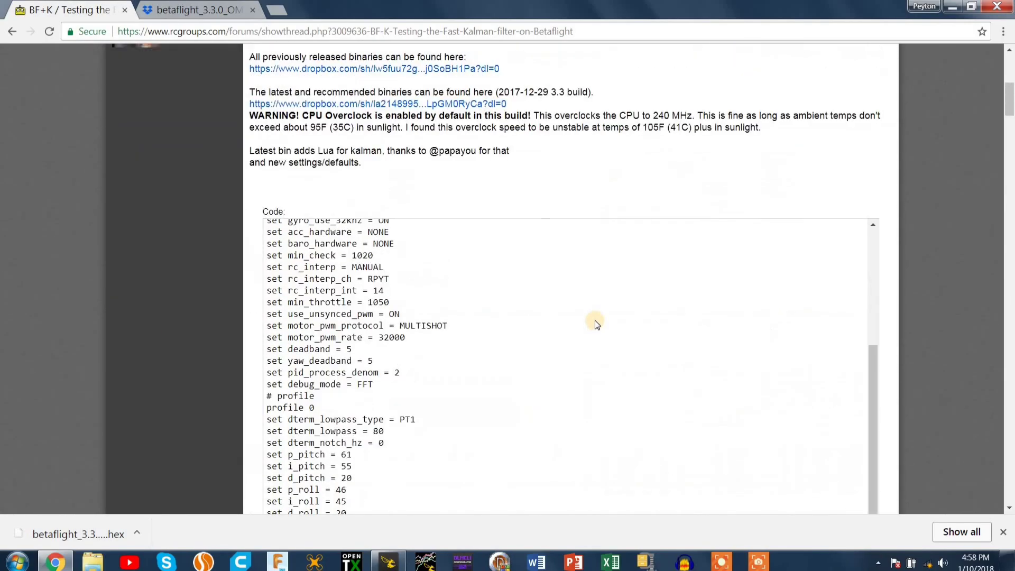
pyautogui.scroll(2, 595, 320)
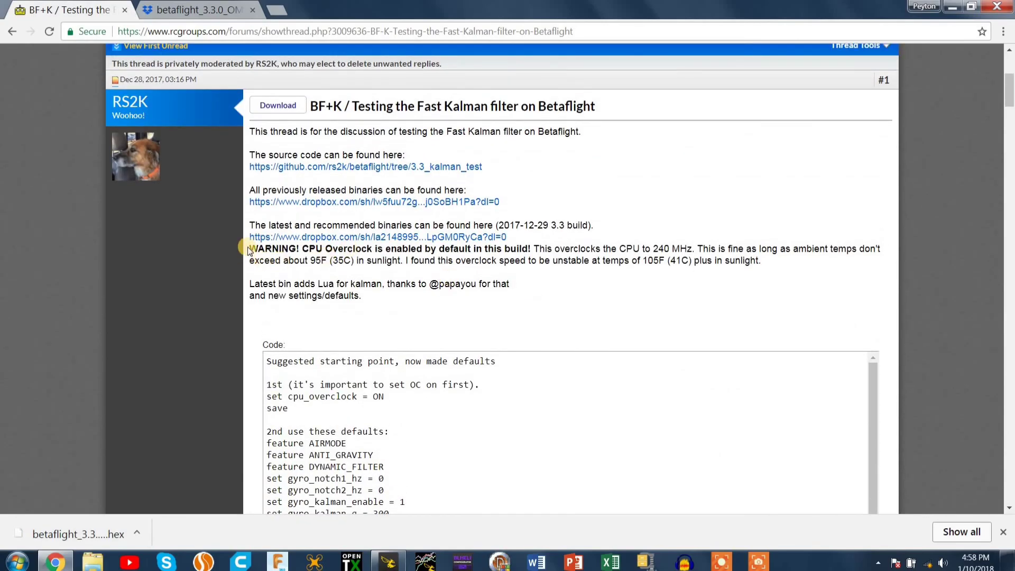
pyautogui.moveTo(248, 247); pyautogui.dragTo(532, 248)
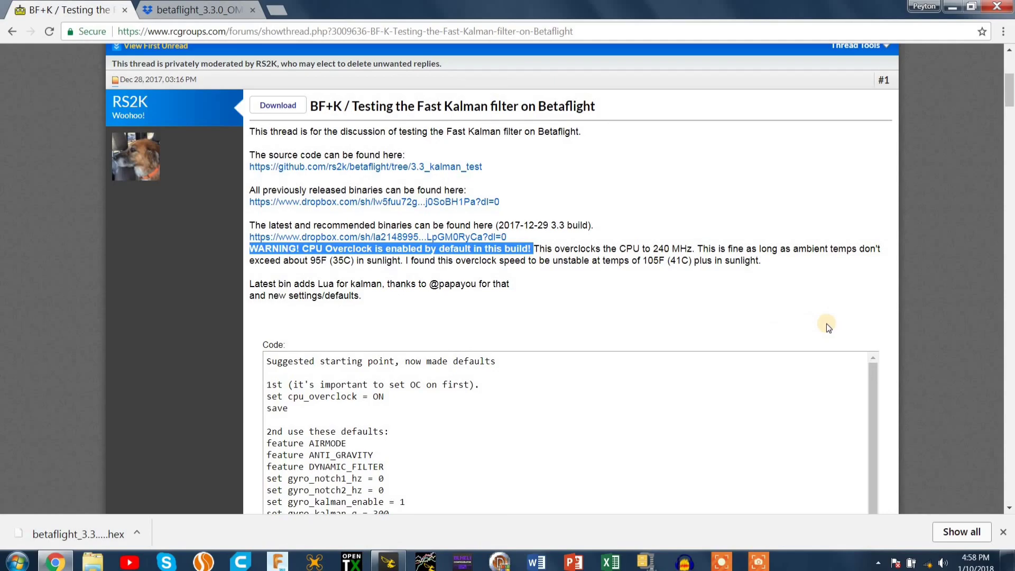
pyautogui.click(610, 307)
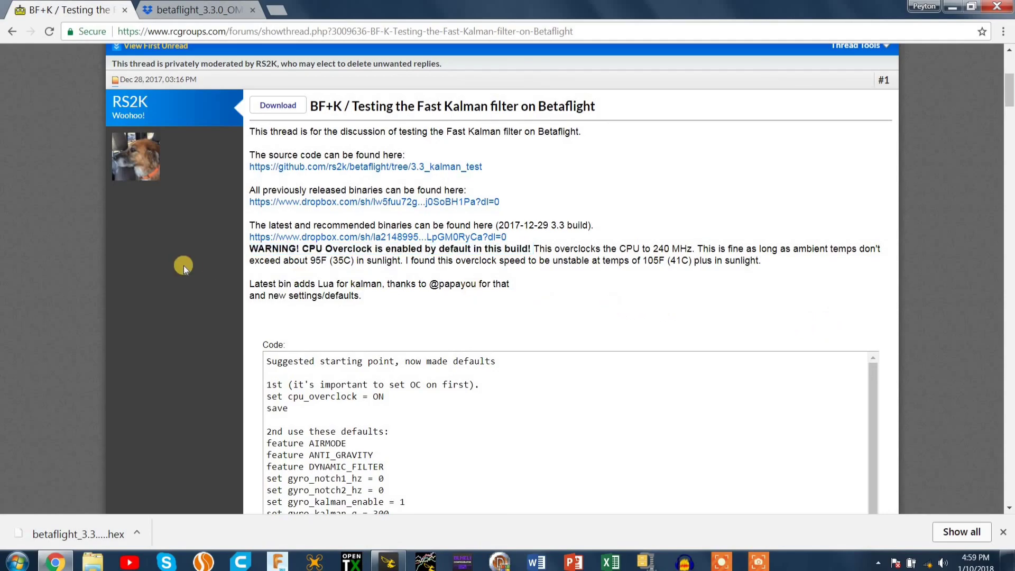
# Close the browser with the forum thread, bring Betaflight Configurator back up and close it too.
pyautogui.scroll(3, 208, 239)
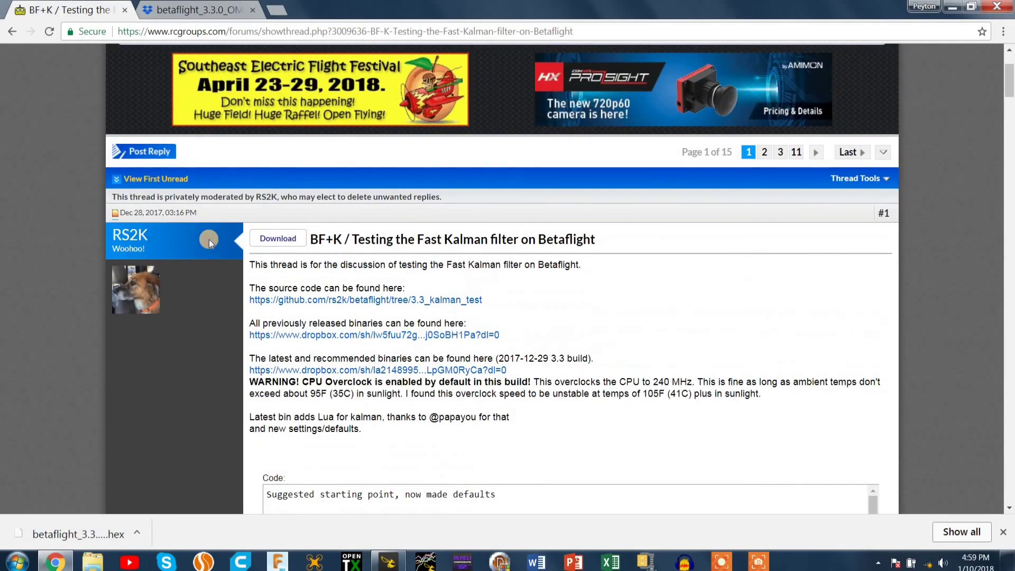
pyautogui.scroll(3, 208, 239)
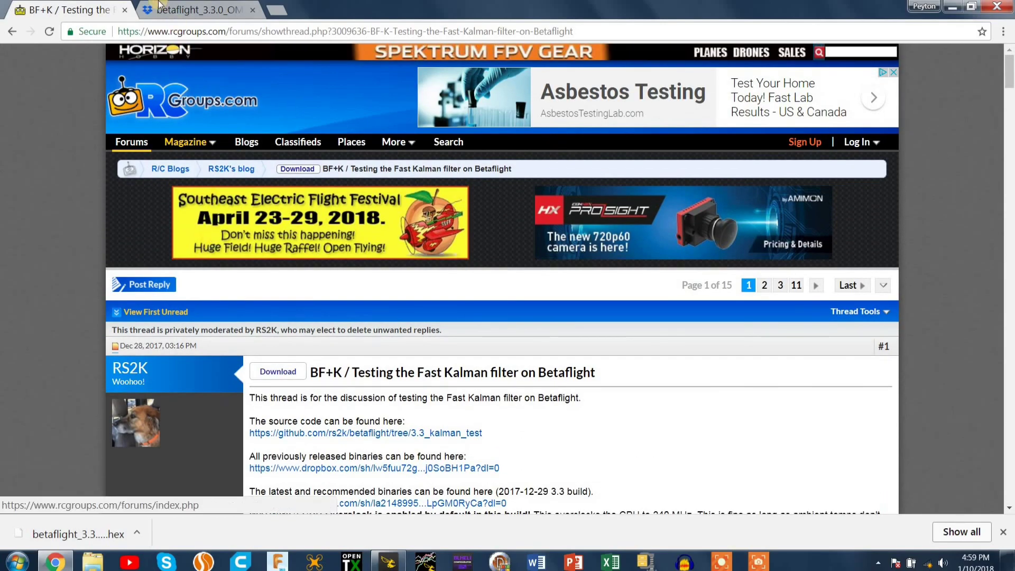
pyautogui.click(158, 7)
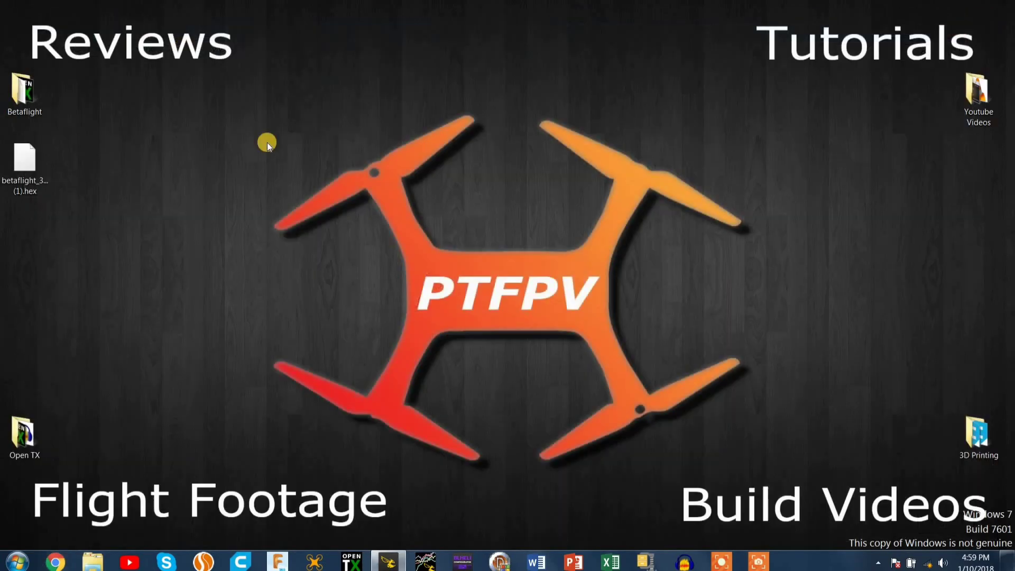
pyautogui.click(388, 561)
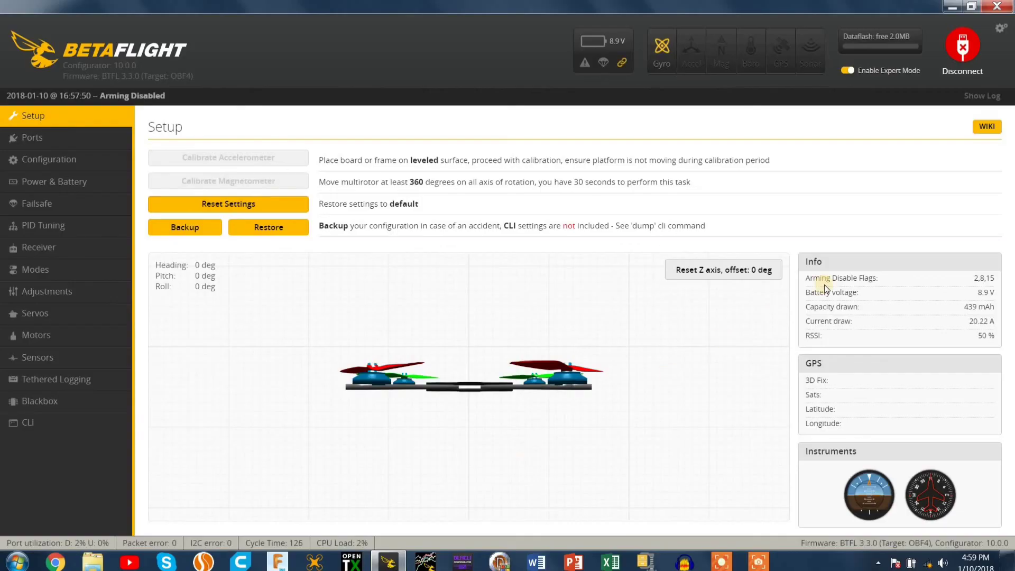
pyautogui.click(996, 6)
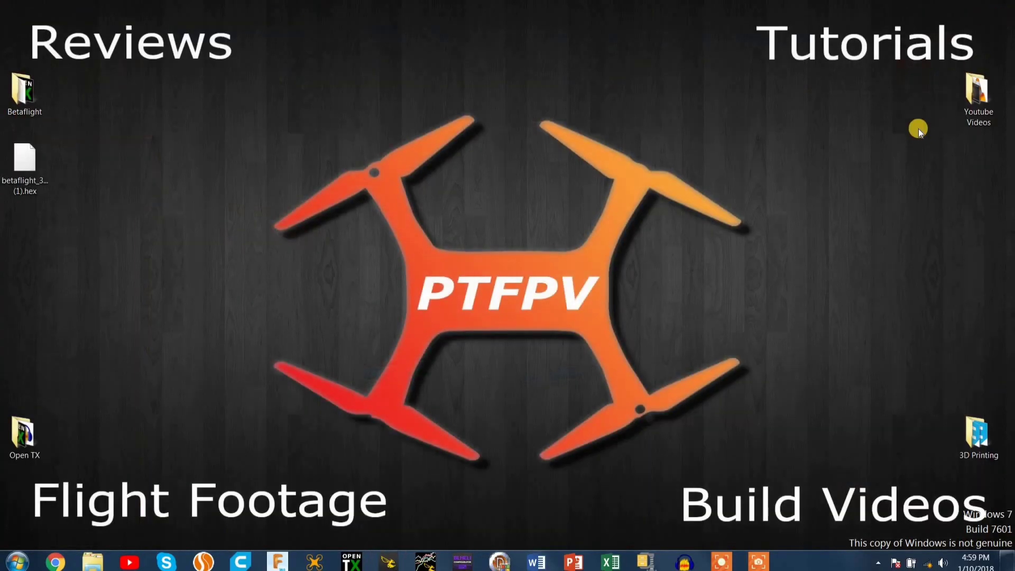